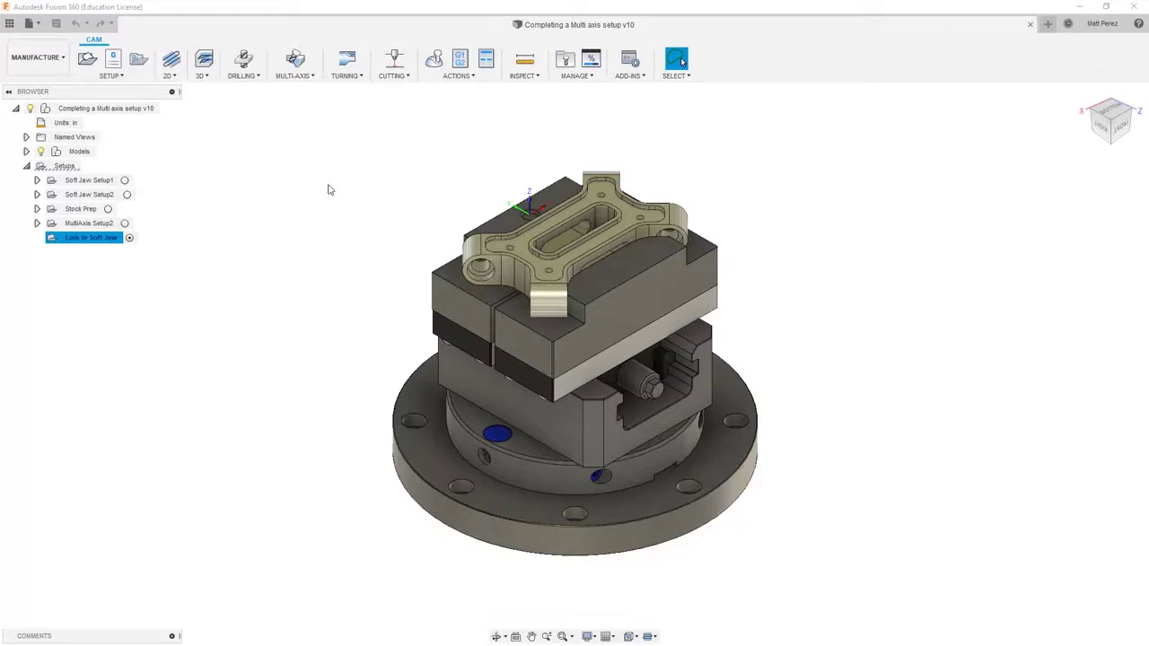
# Show the Stock component with its Ready To Machine body visible and its Starting Stock body hidden.
pyautogui.click(27, 152)
pyautogui.click(37, 166)
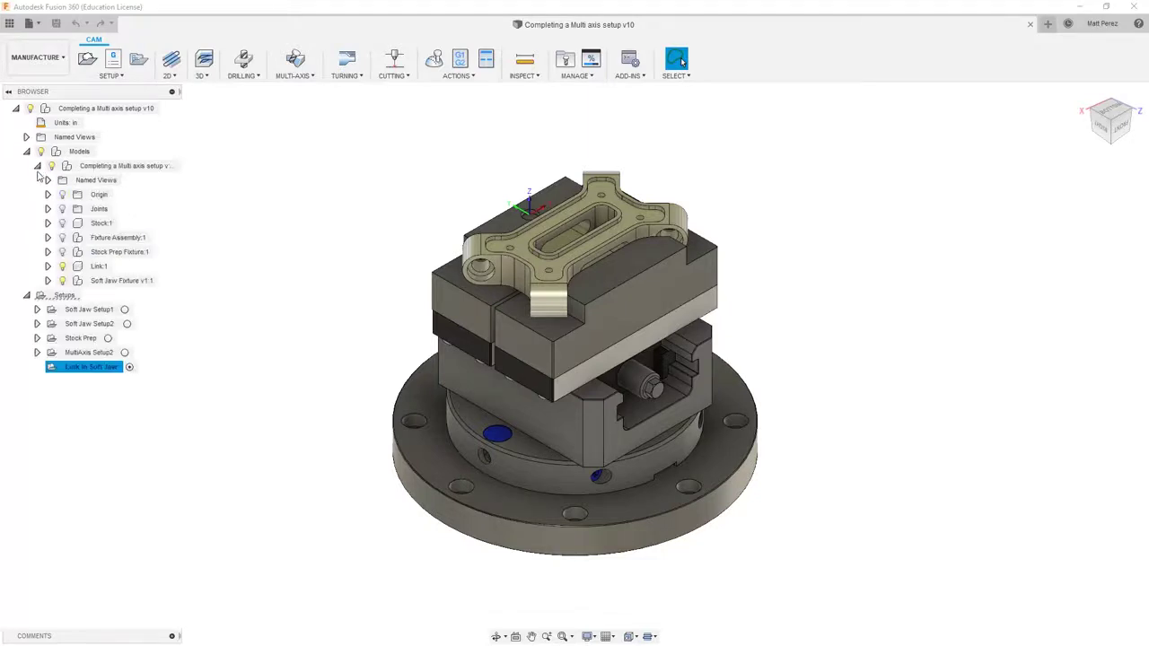
pyautogui.click(62, 223)
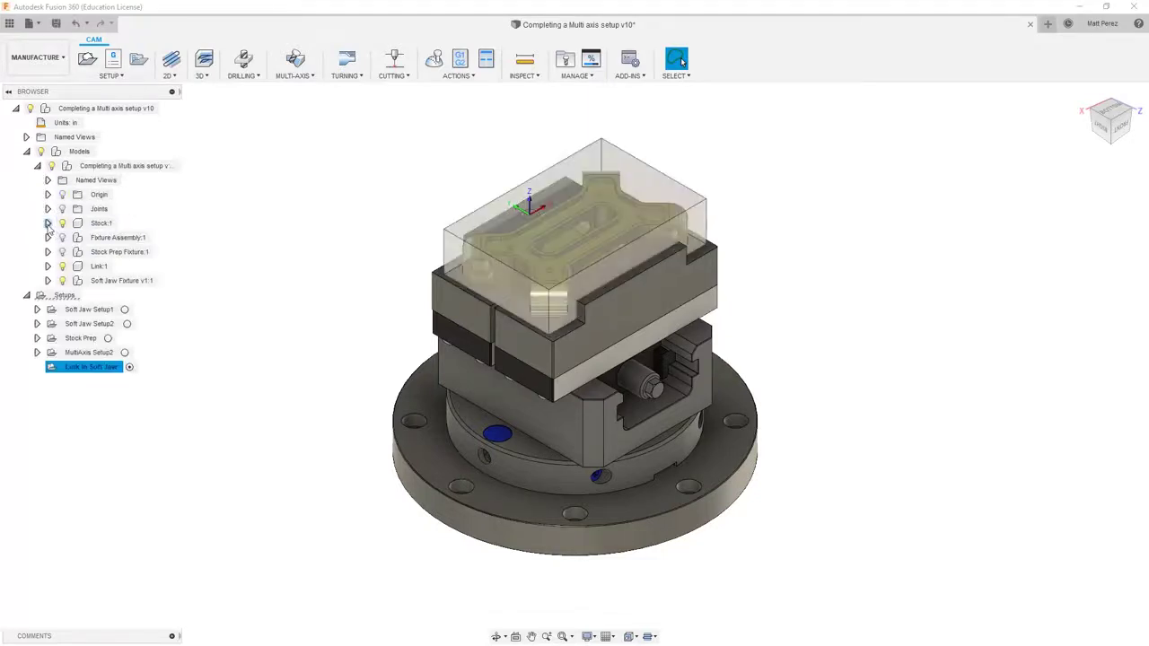
pyautogui.click(48, 222)
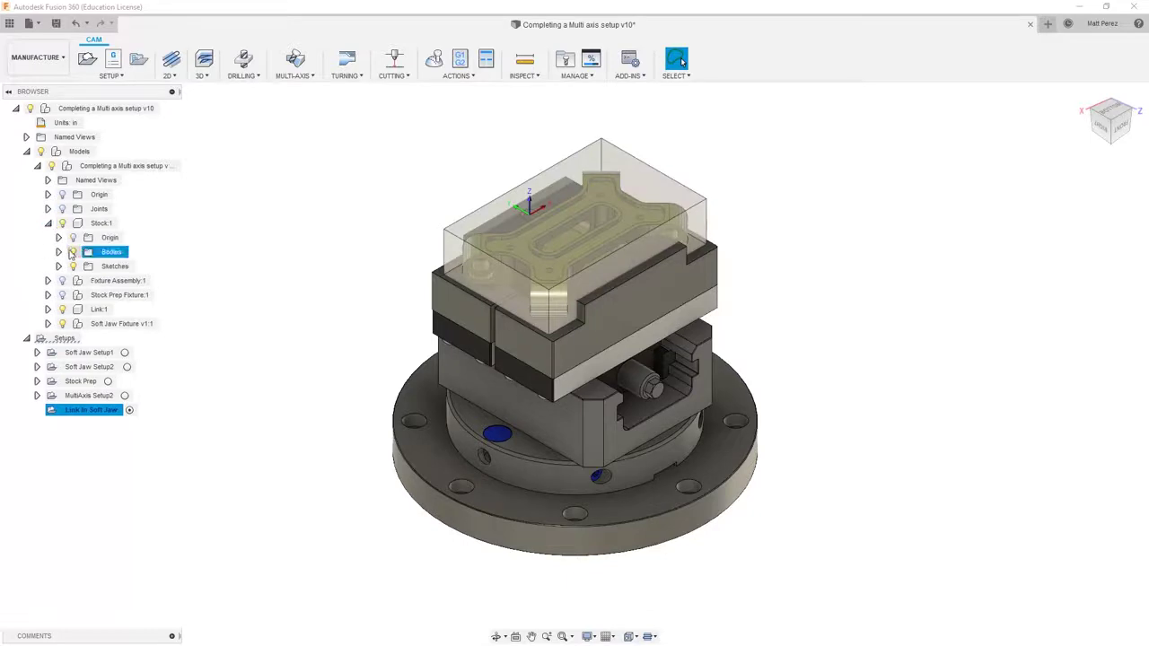
pyautogui.click(58, 252)
pyautogui.click(84, 267)
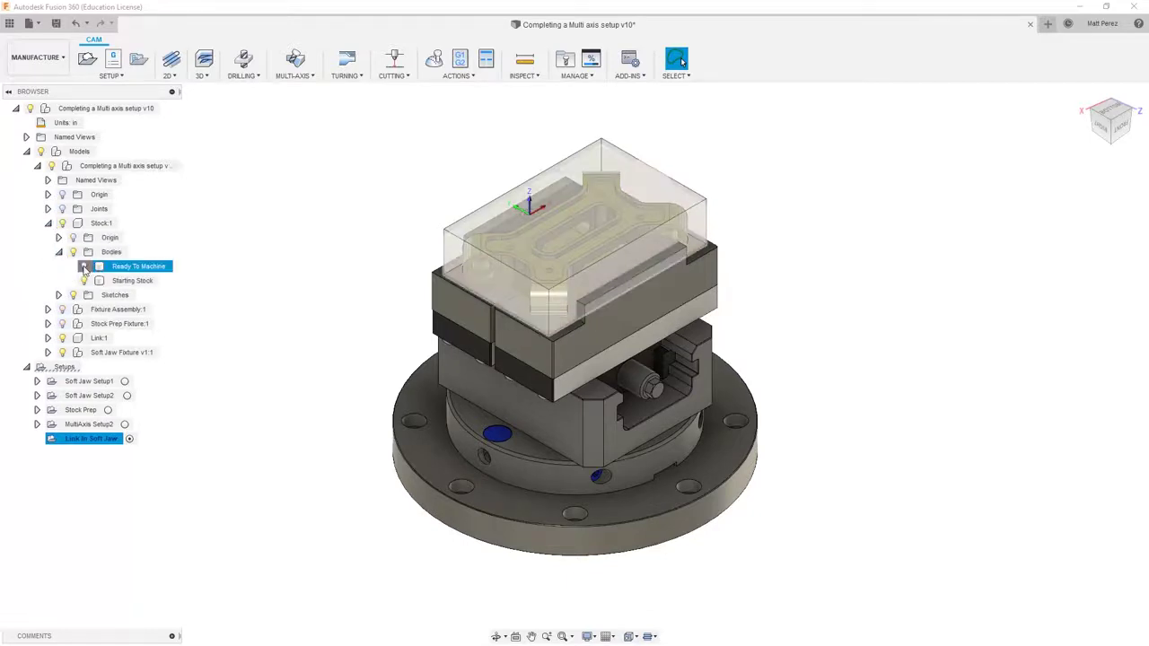
pyautogui.click(84, 281)
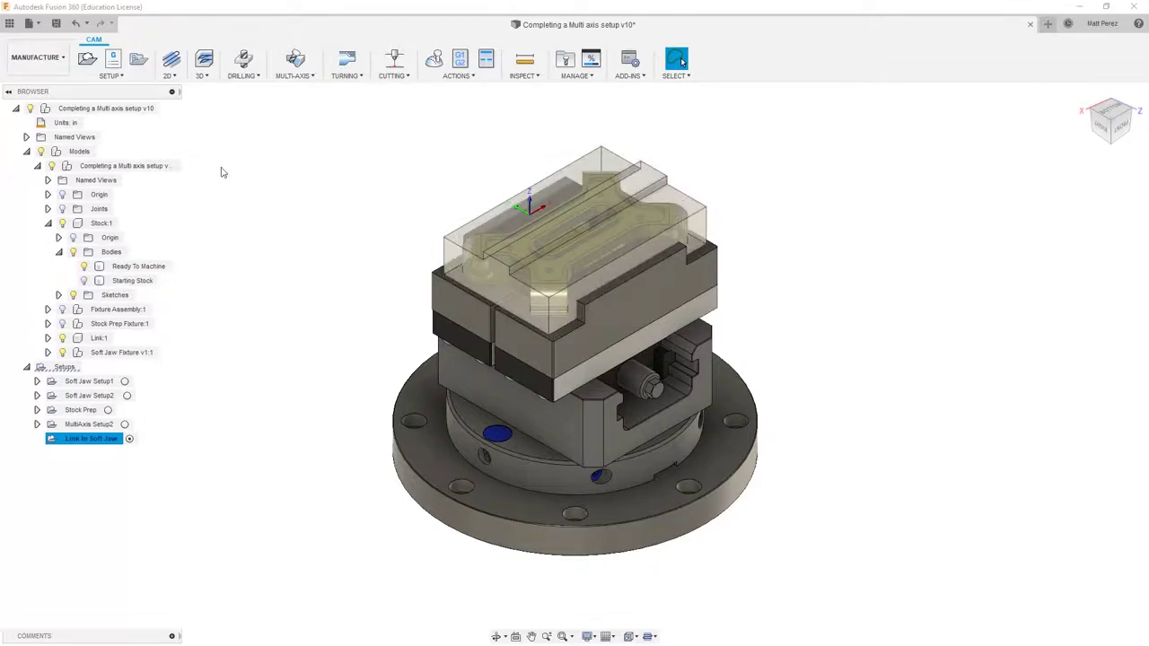
# Start a Face operation in the Link In Soft Jaw setup using tool 7, the 1/2" flat two-flute HSS end mill.
pyautogui.click(172, 77)
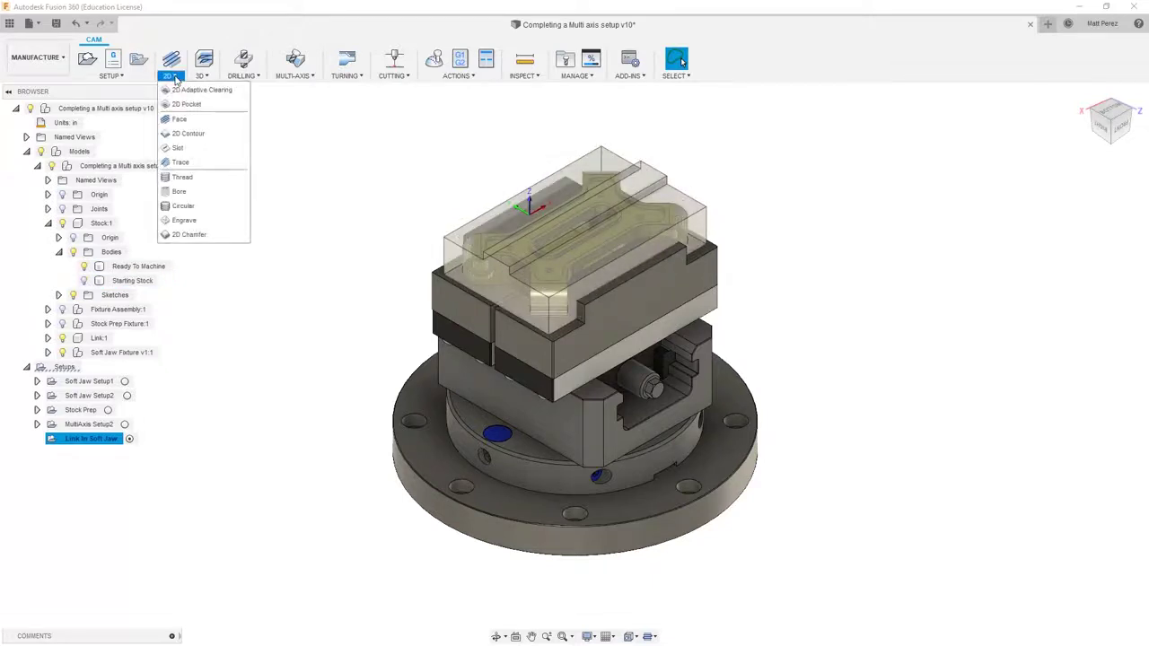
pyautogui.click(179, 120)
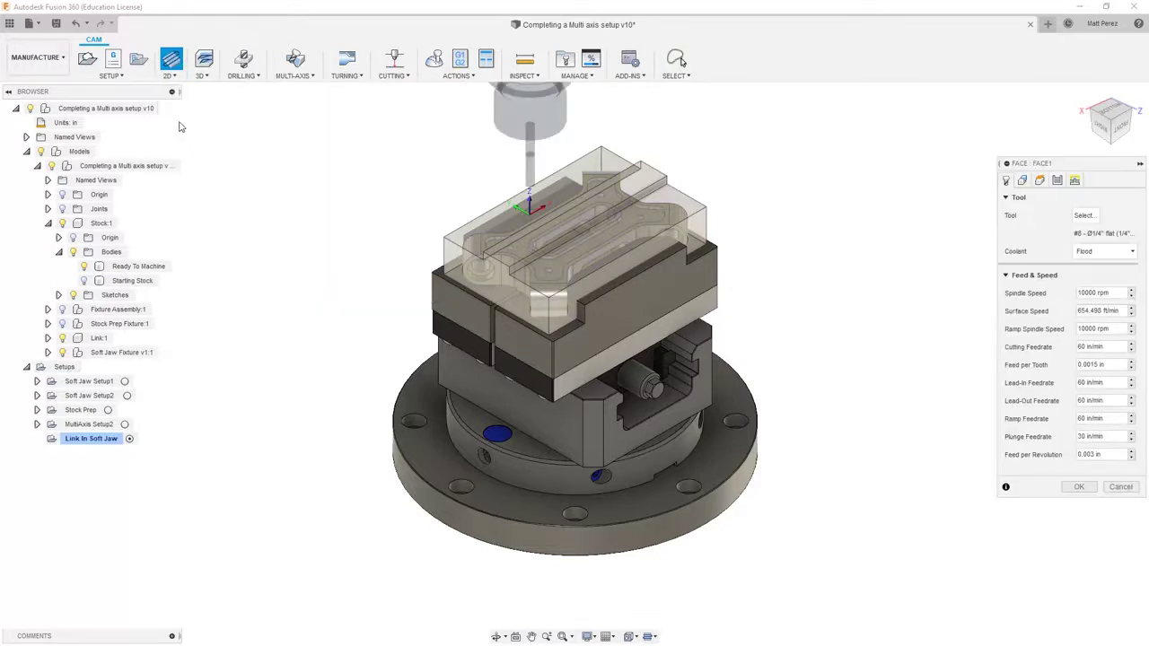
pyautogui.scroll(5, 593, 188)
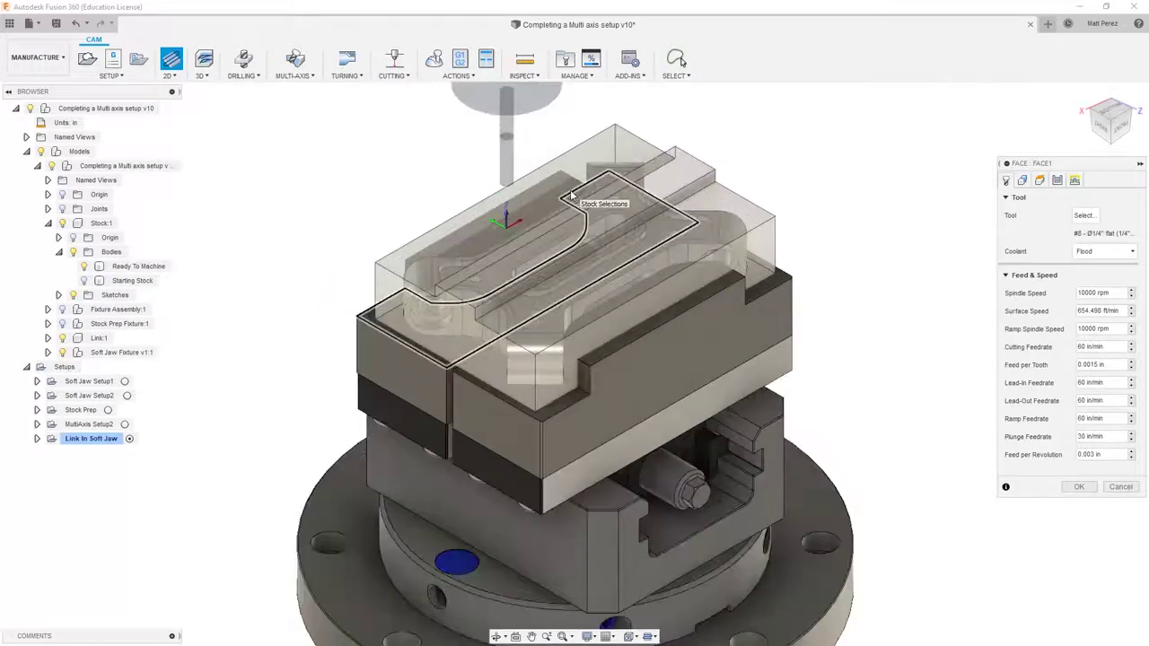
pyautogui.click(1084, 217)
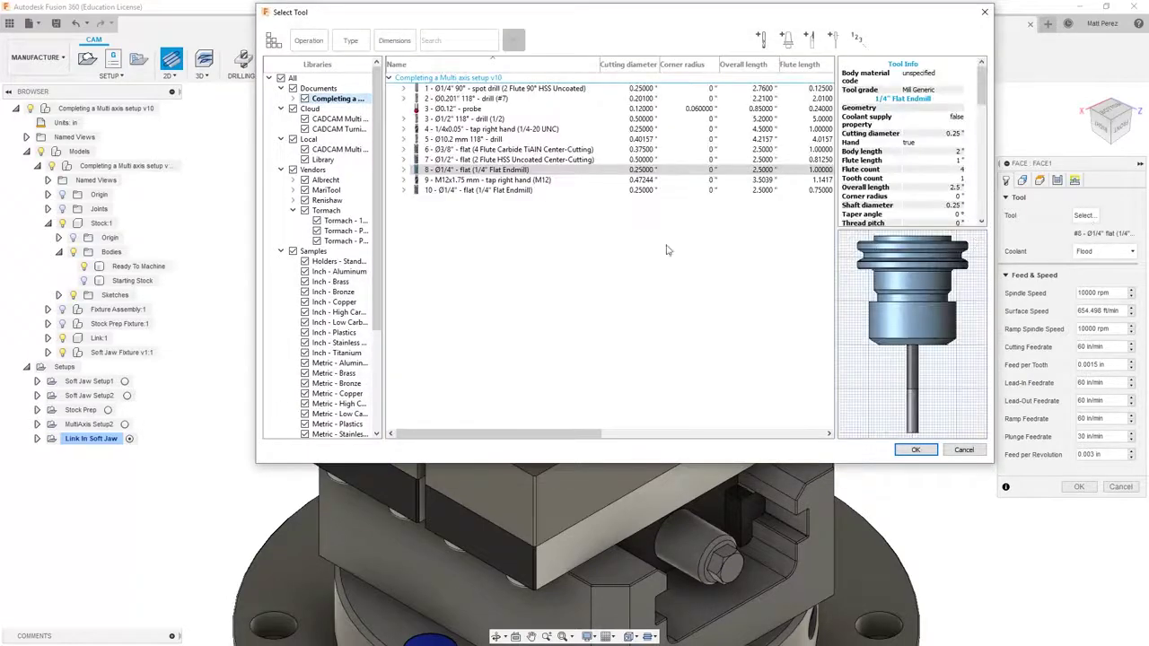
pyautogui.click(484, 159)
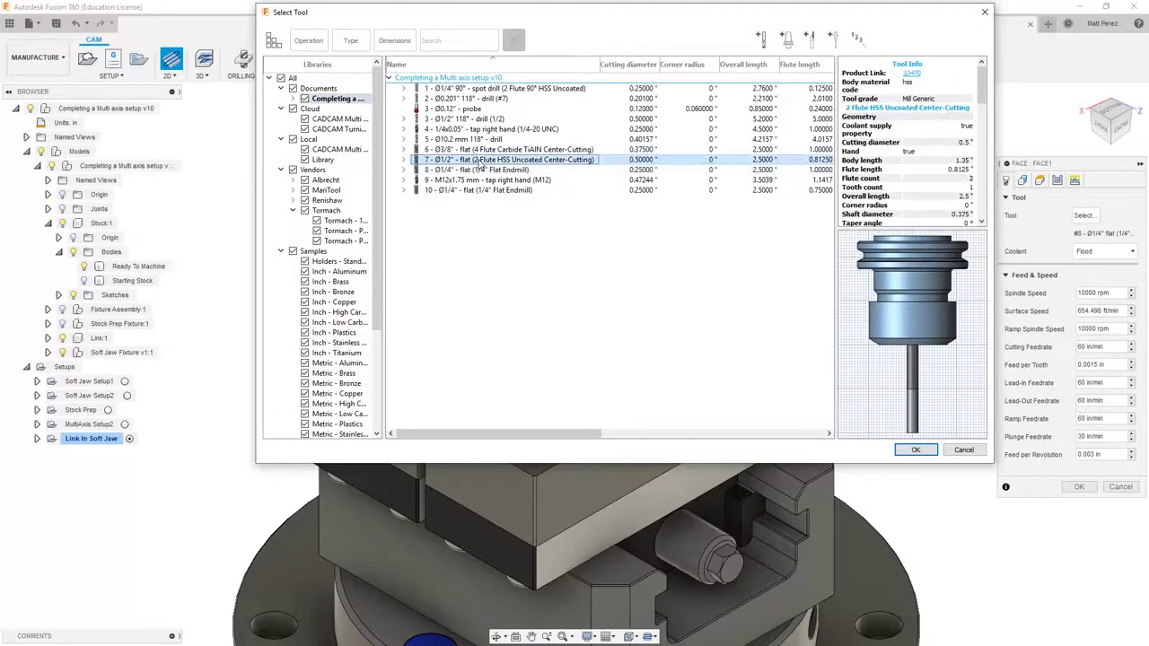
pyautogui.click(914, 450)
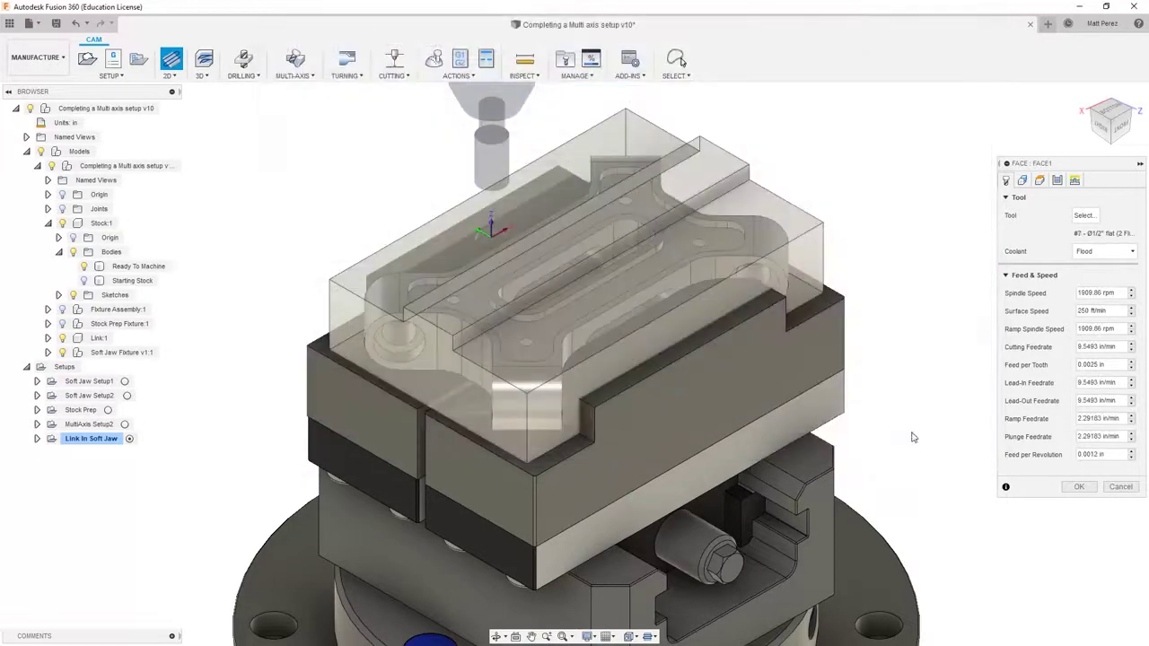
# Select the outline of the stock's raised centre rib as the stock contour for the Face operation.
pyautogui.click(1021, 179)
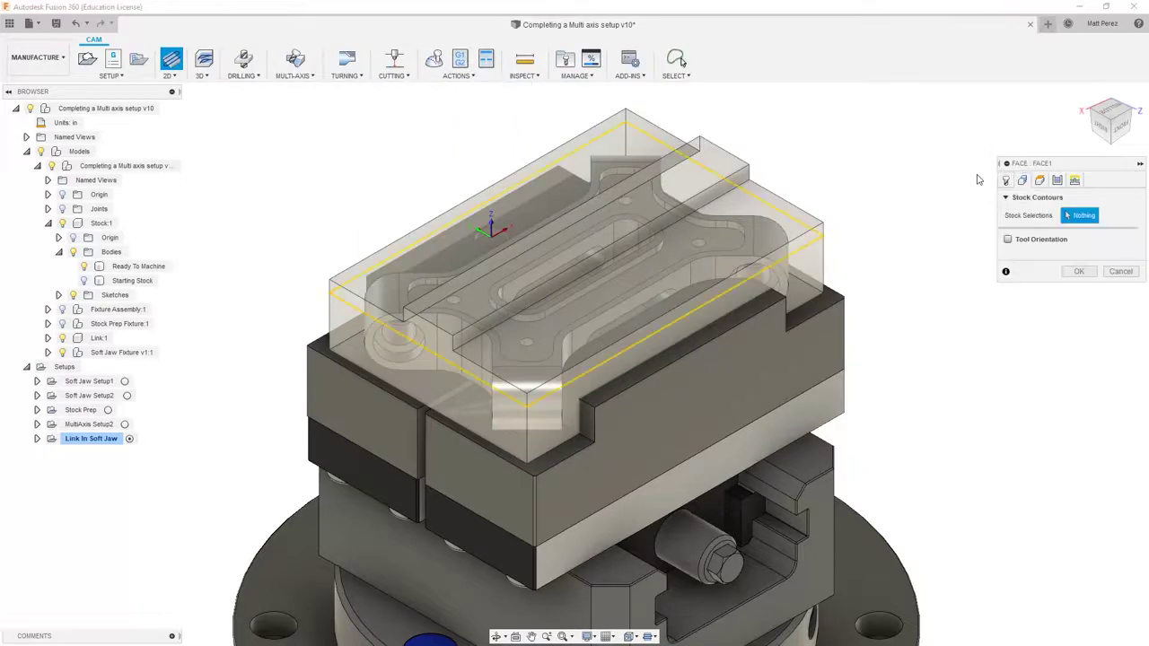
pyautogui.click(721, 155)
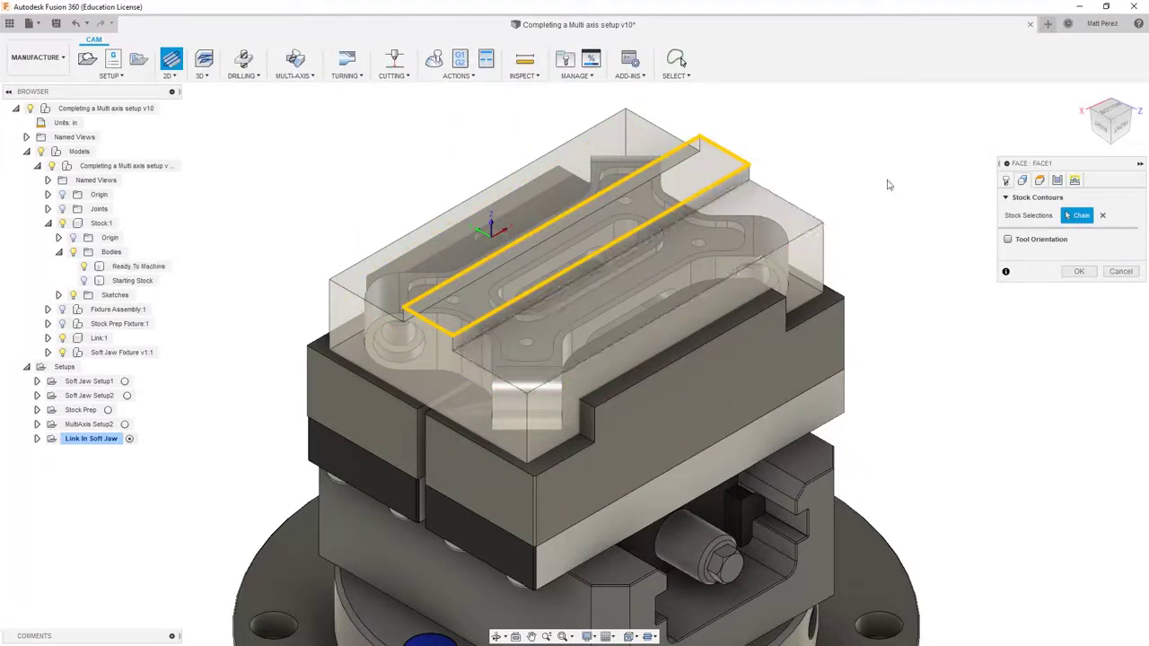
pyautogui.keyDown('shift'); pyautogui.moveTo(910, 185); pyautogui.dragTo(572, 263, button='middle'); pyautogui.keyUp('shift')
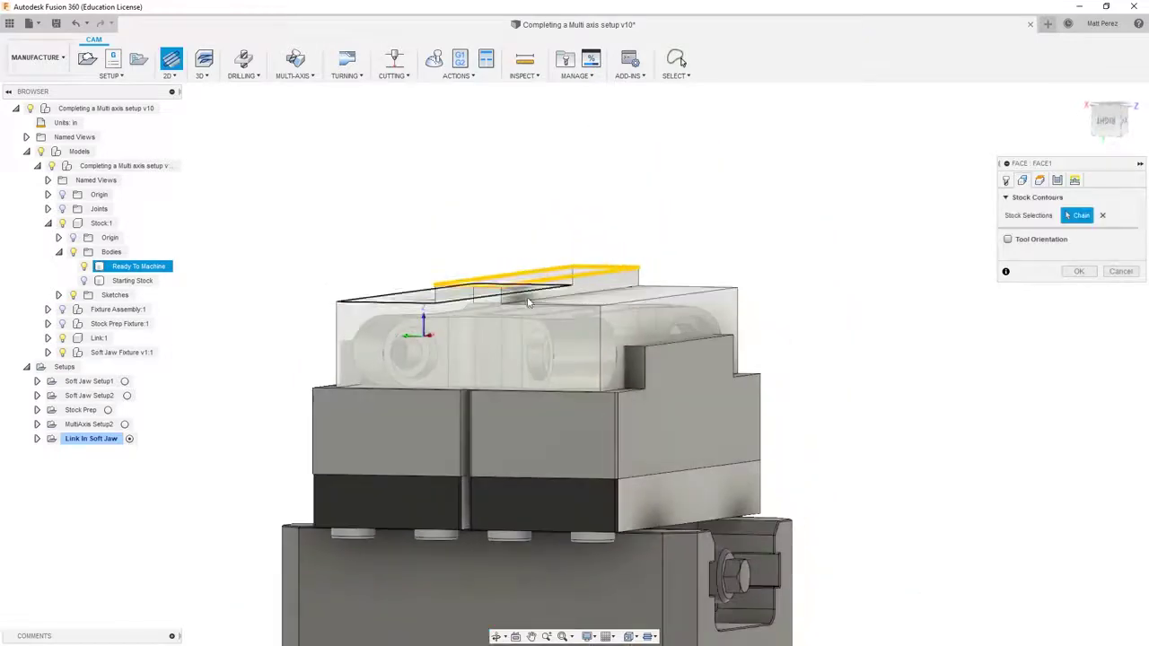
pyautogui.keyDown('shift'); pyautogui.moveTo(613, 302); pyautogui.dragTo(592, 333, button='middle'); pyautogui.keyUp('shift')
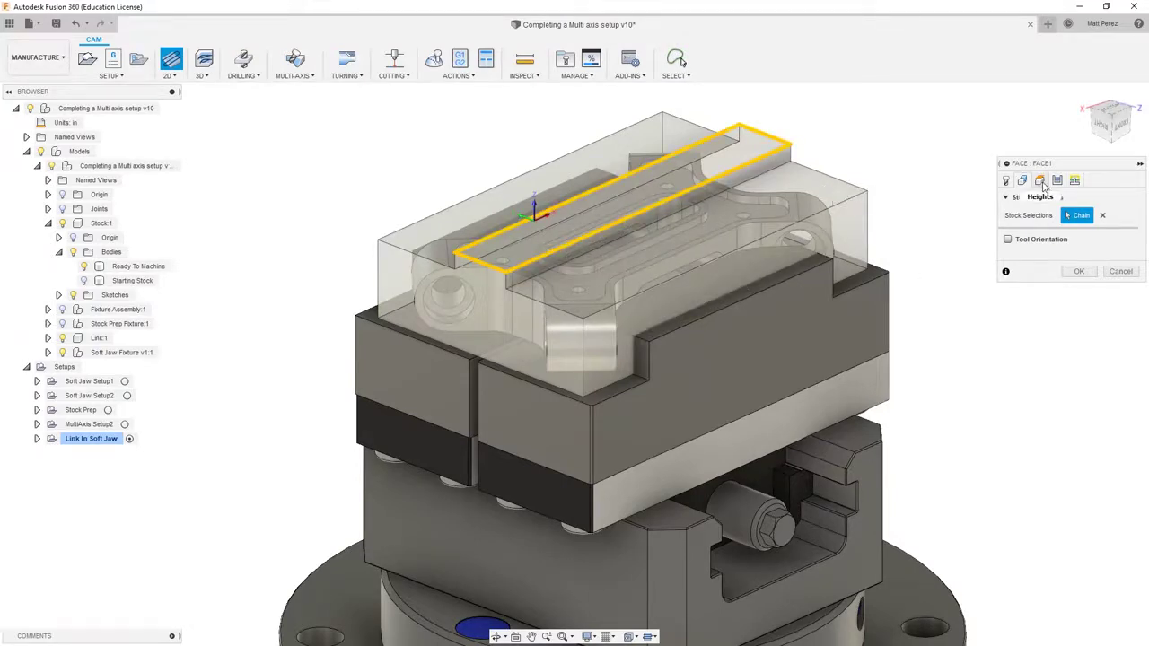
# Reference the Face operation's bottom height from a selection, picking the stock's lower shoulder face beside the raised rib.
pyautogui.click(1040, 180)
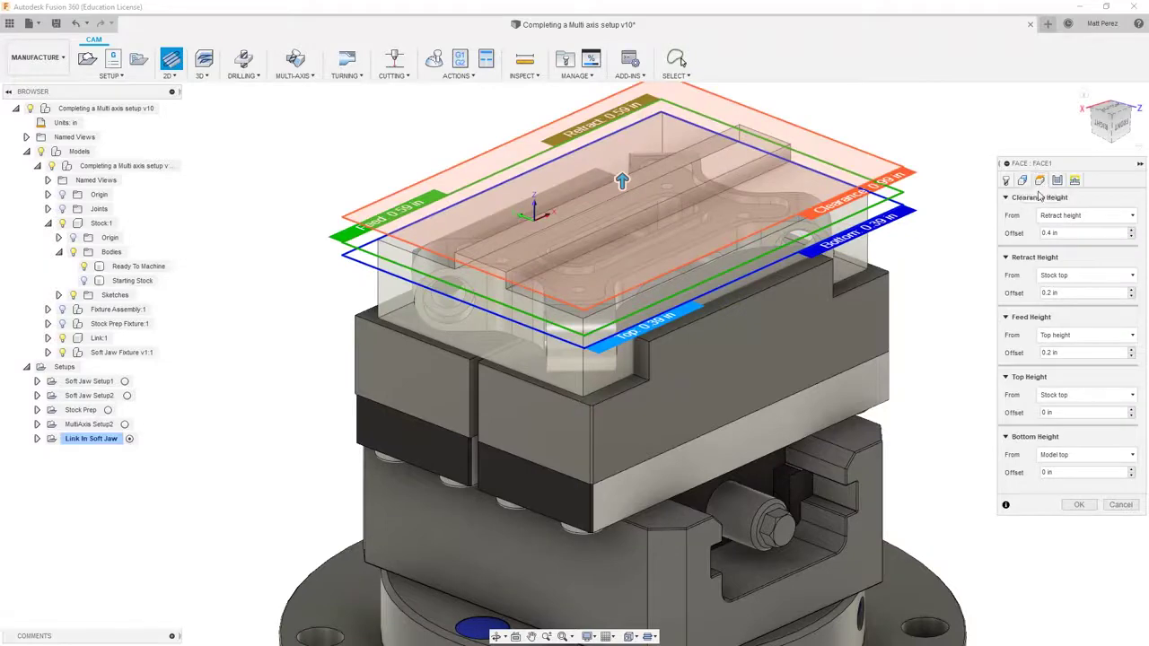
pyautogui.click(1084, 455)
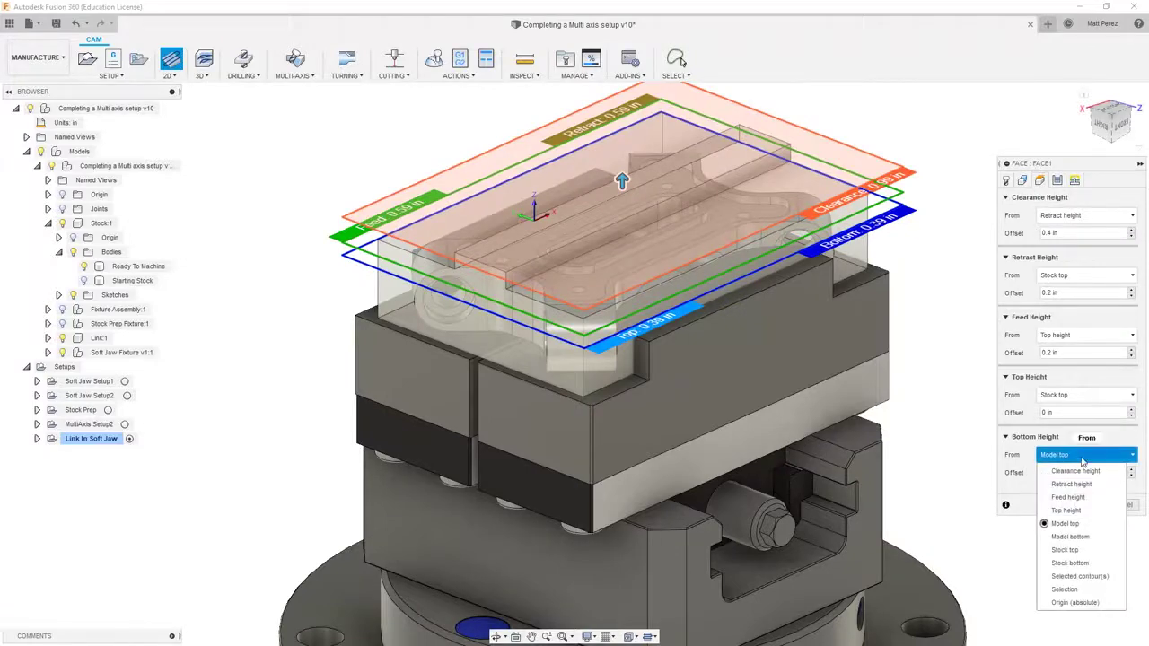
pyautogui.click(1064, 589)
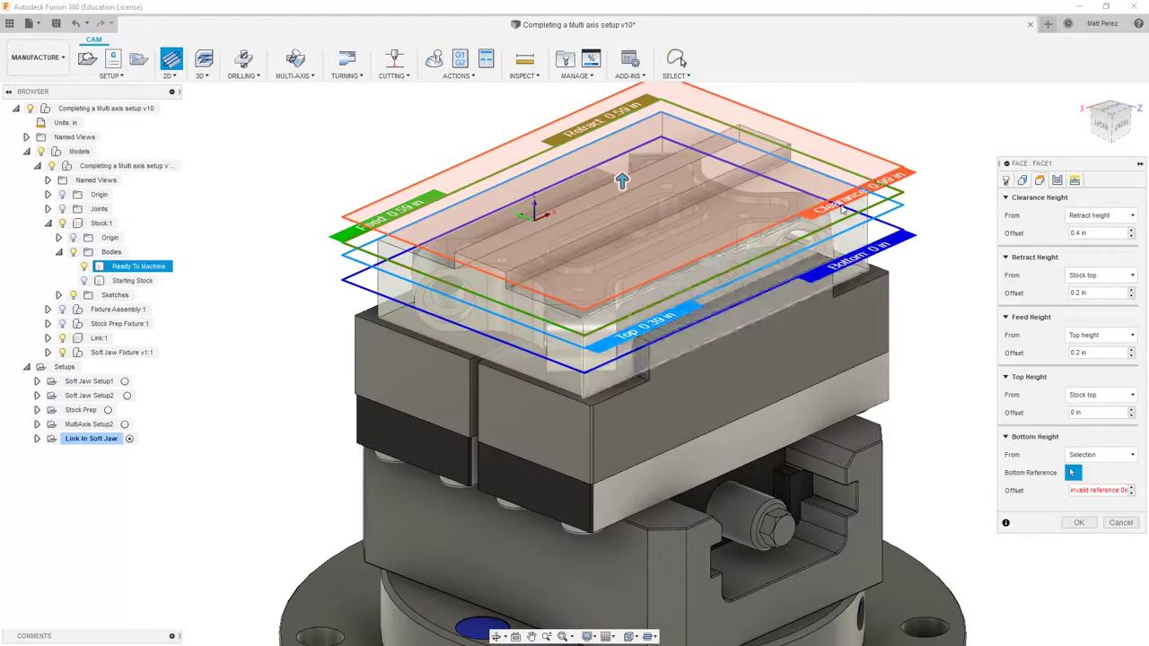
pyautogui.click(599, 264)
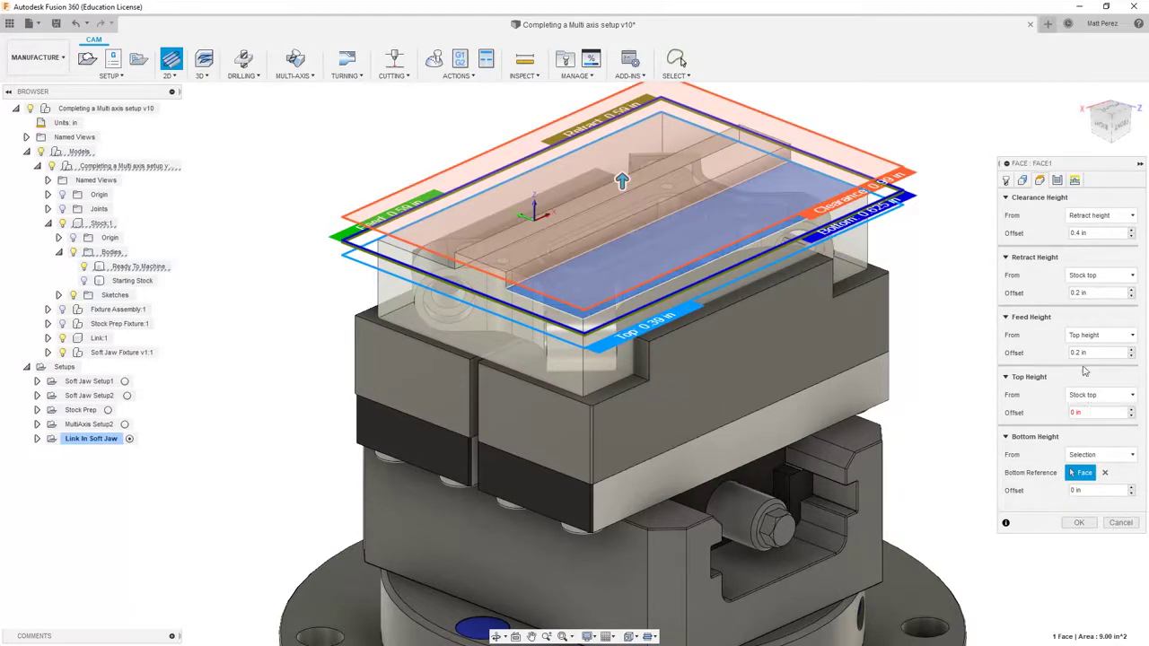
# Raise the clearance height to a 0.5 in offset and the bottom height to a 0.4 in offset, working from a side view.
pyautogui.click(1104, 126)
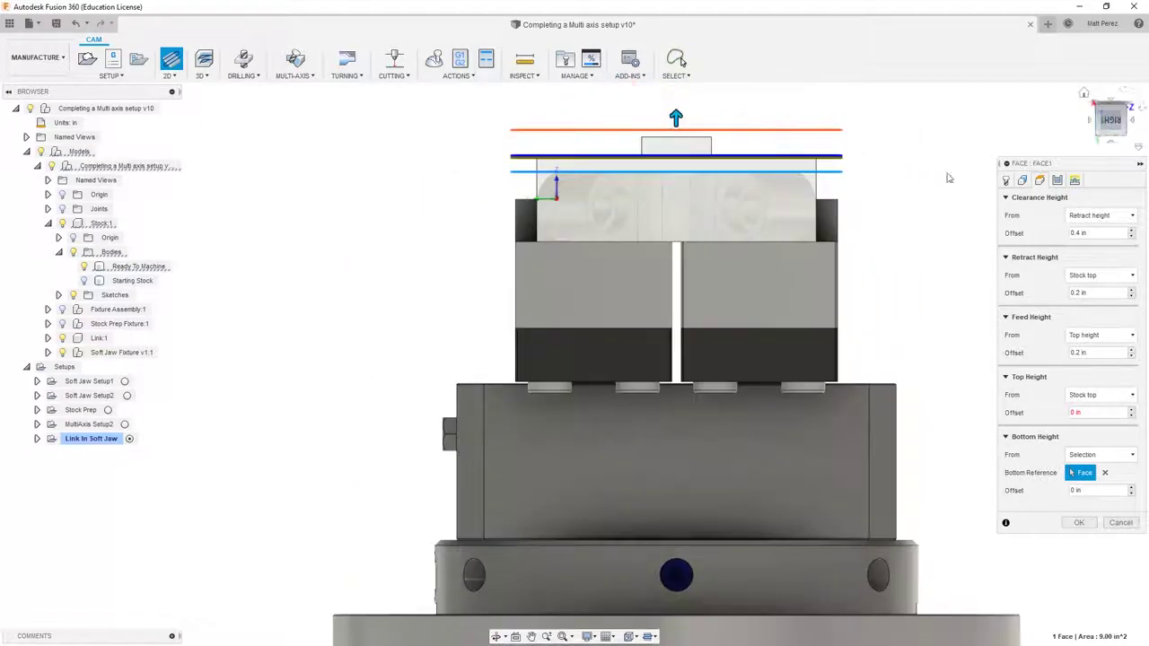
pyautogui.scroll(2, 758, 125)
pyautogui.scroll(2, 774, 155)
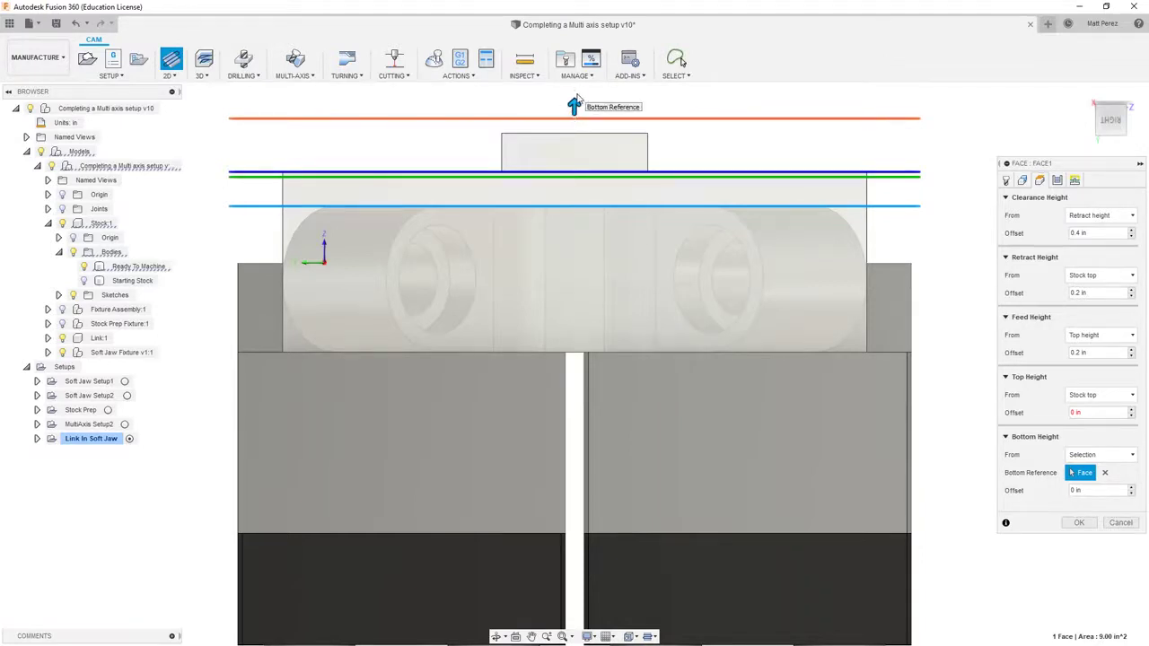
pyautogui.moveTo(575, 97); pyautogui.dragTo(572, 55)
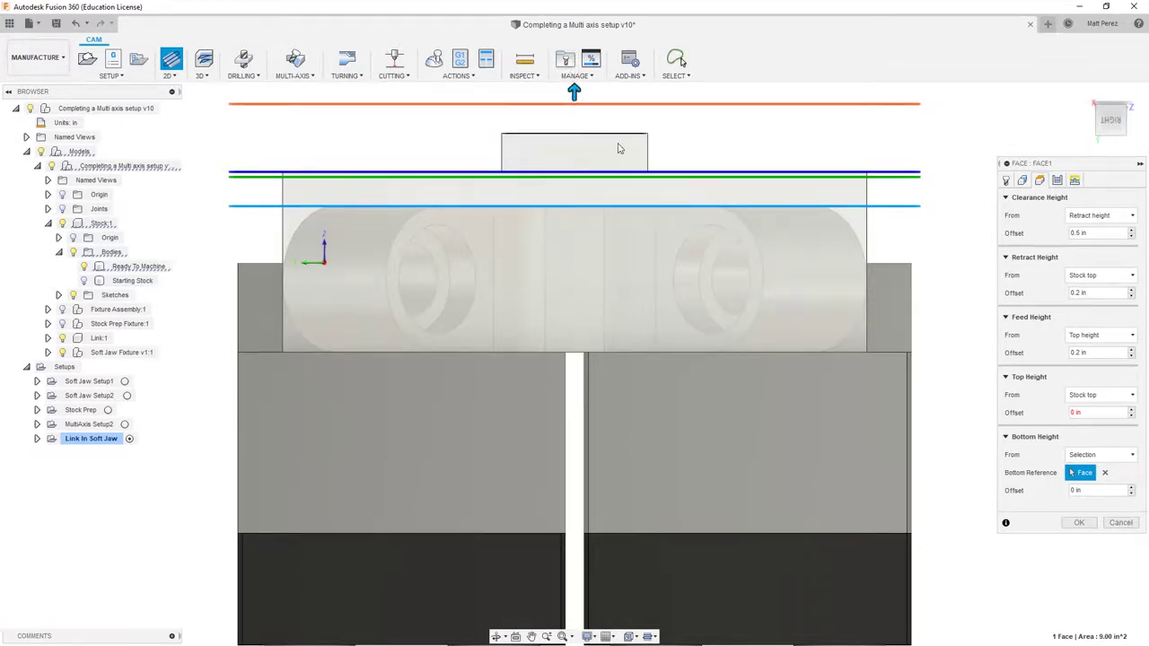
pyautogui.moveTo(677, 124); pyautogui.dragTo(679, 162, button='middle')
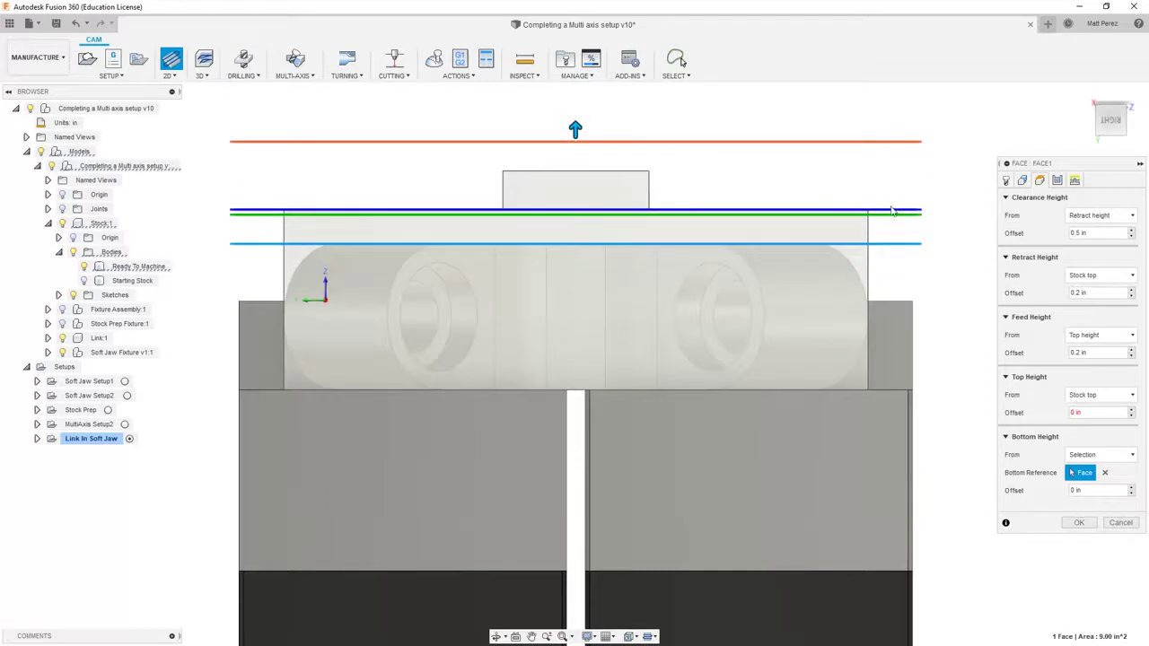
pyautogui.moveTo(643, 203); pyautogui.dragTo(880, 213)
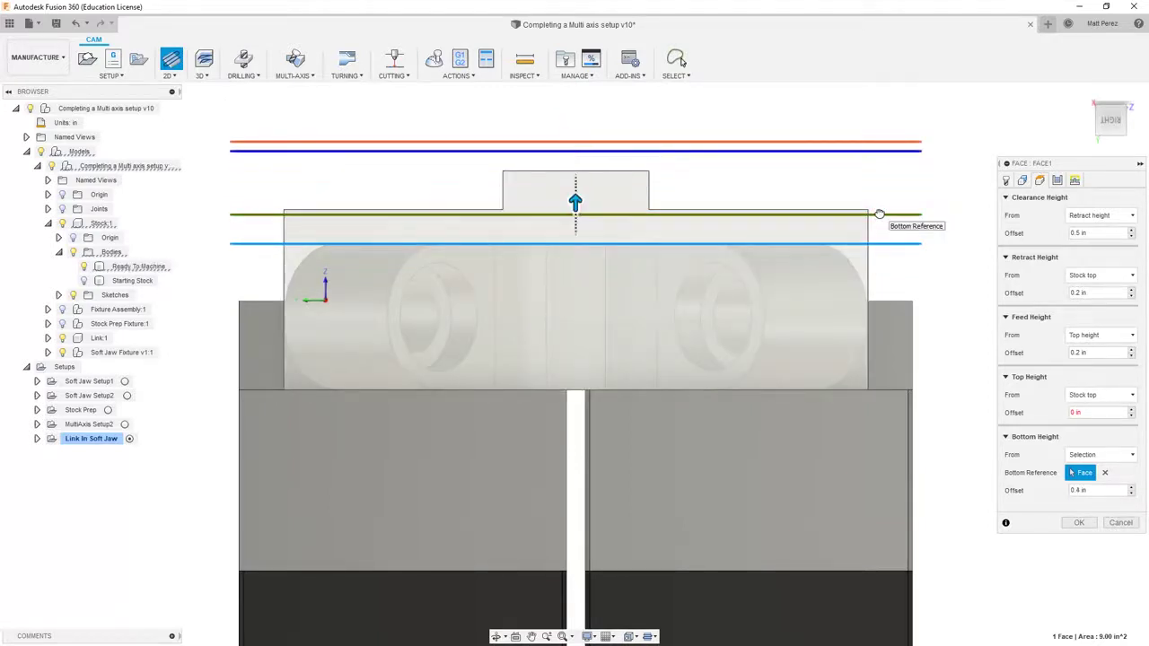
# Move the retract height to a 0.6 in offset and the clearance height to a 0.2 in offset.
pyautogui.moveTo(575, 198); pyautogui.dragTo(579, 149)
pyautogui.click(769, 97)
pyautogui.moveTo(575, 90); pyautogui.dragTo(577, 147)
pyautogui.click(711, 171)
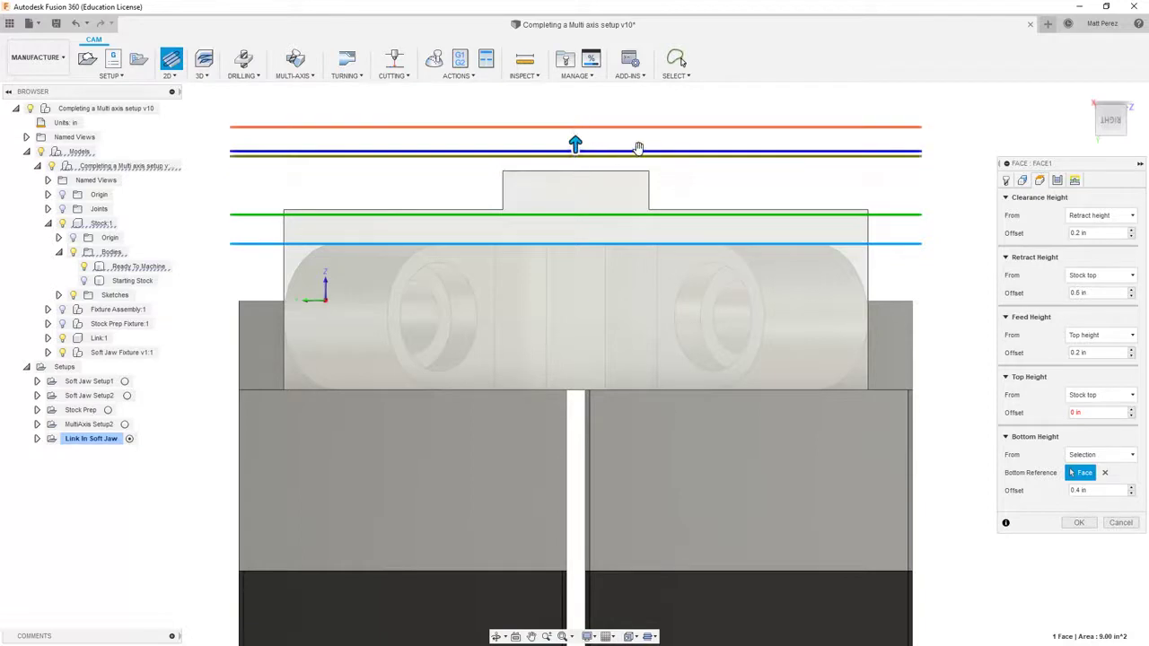
# Raise the feed height to a 0.5 in offset from the top height.
pyautogui.click(724, 214)
pyautogui.moveTo(572, 186); pyautogui.dragTo(579, 163)
pyautogui.scroll(3, 600, 168)
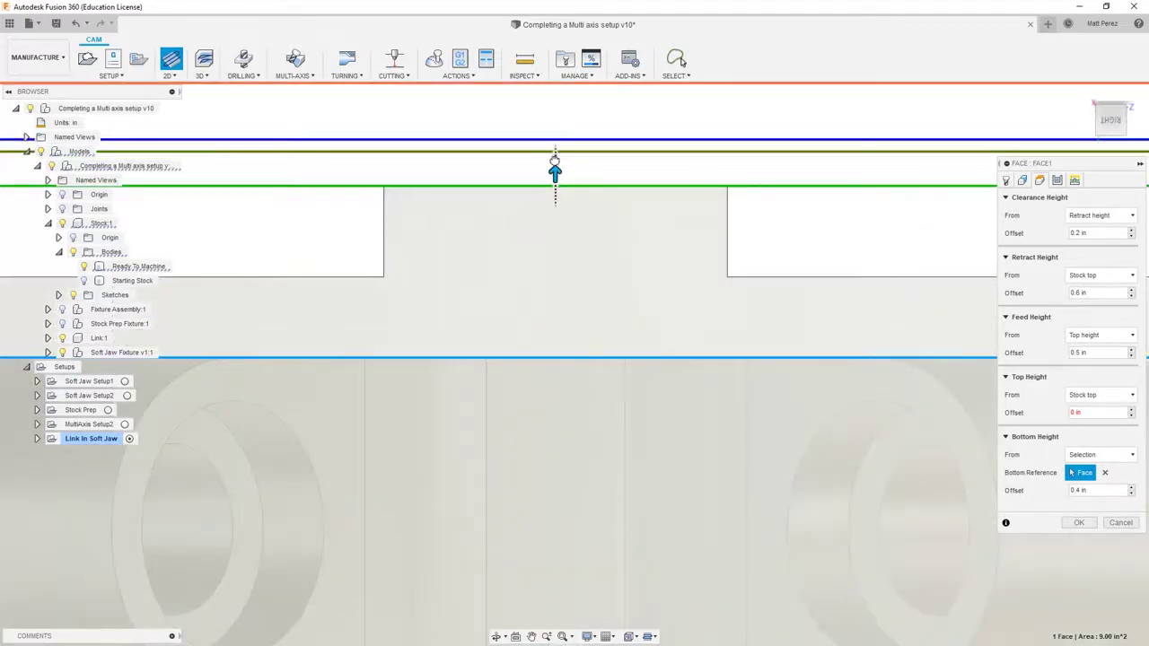
# Reference the Face operation's top height from the bottom height.
pyautogui.keyDown('shift'); pyautogui.moveTo(554, 170); pyautogui.dragTo(738, 242, button='middle'); pyautogui.keyUp('shift')
pyautogui.scroll(-7, 733, 244)
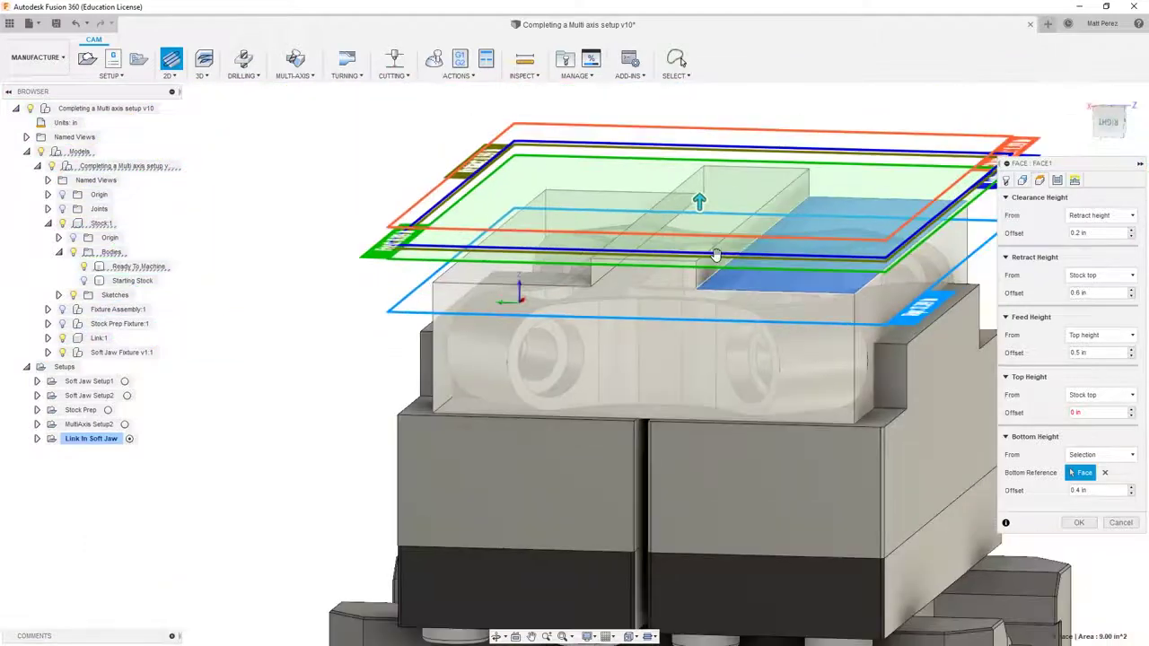
pyautogui.scroll(5, 579, 262)
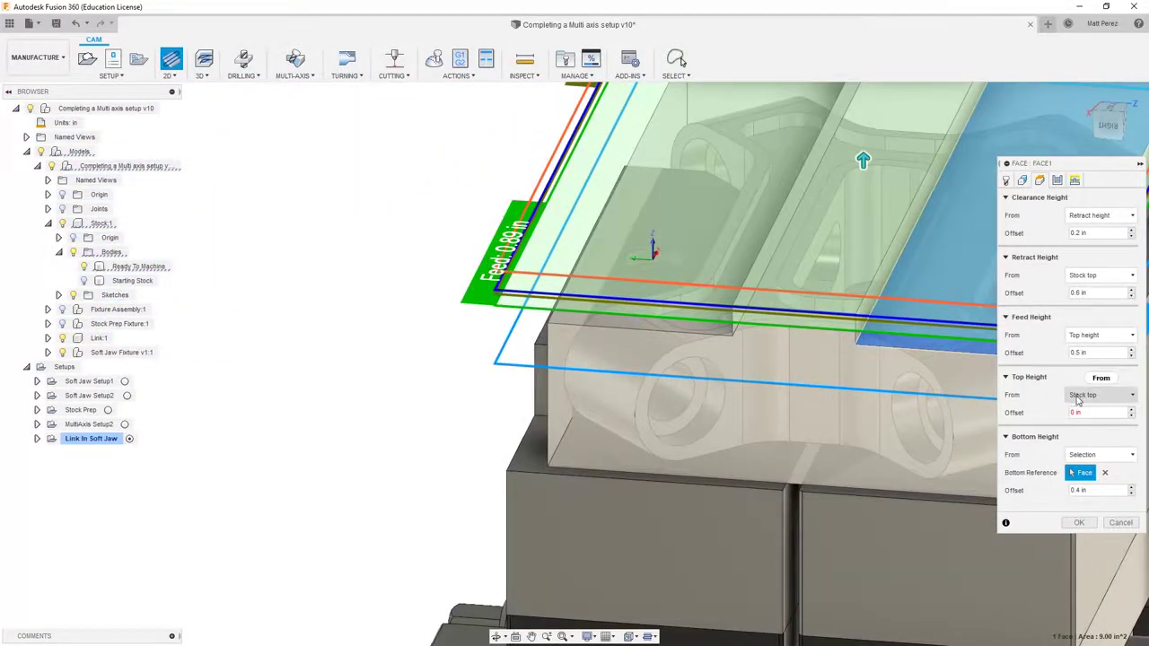
pyautogui.click(1105, 415)
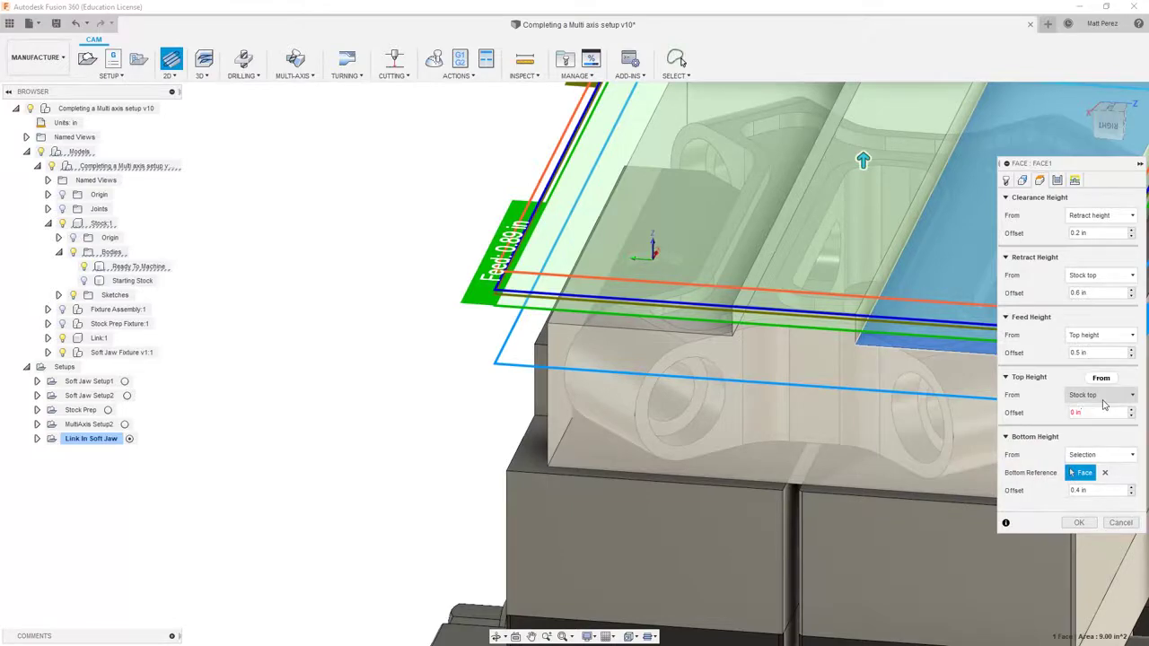
pyautogui.click(1104, 398)
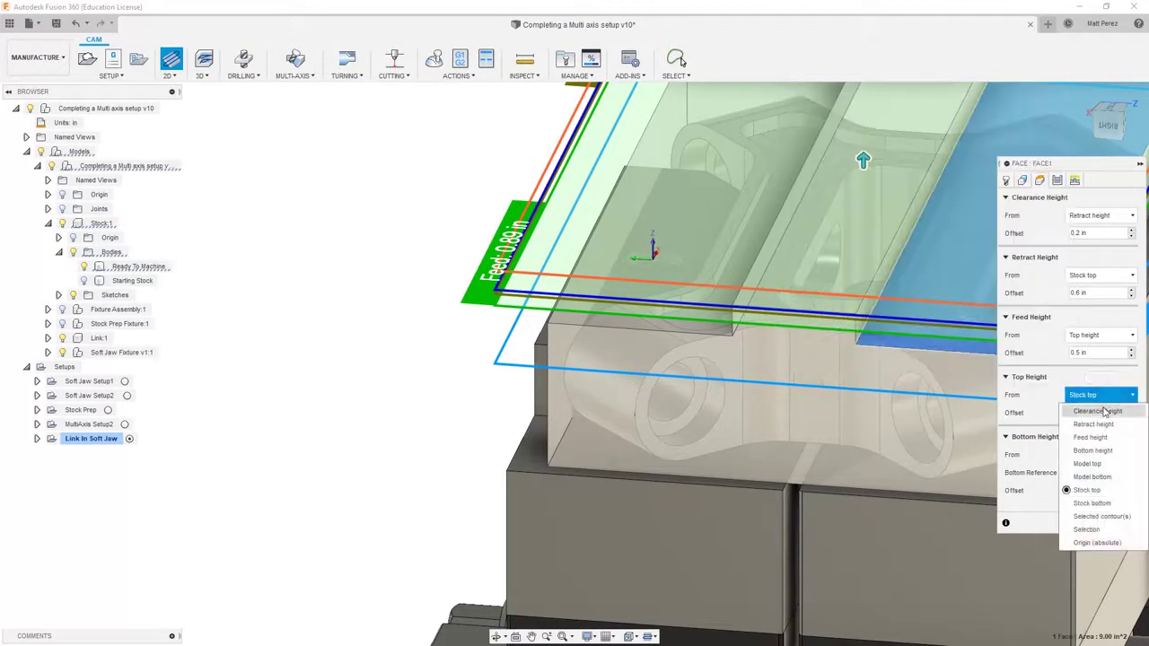
pyautogui.click(1092, 451)
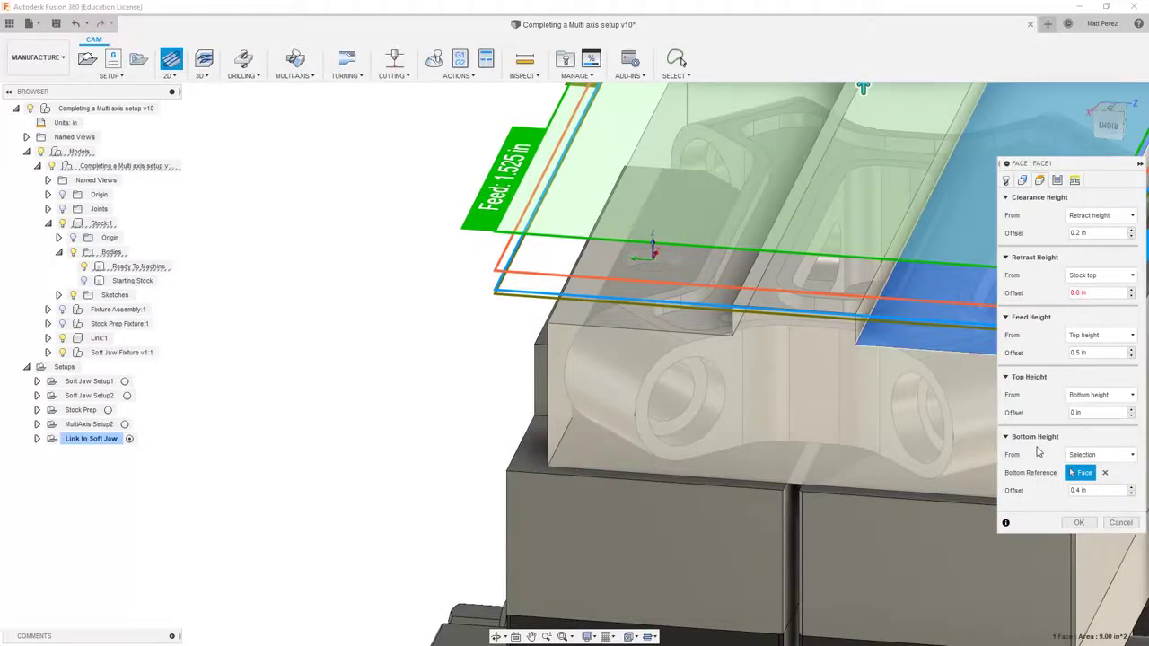
# Reference the retract height from the bottom height and check the height planes against the stock from the side.
pyautogui.click(1117, 279)
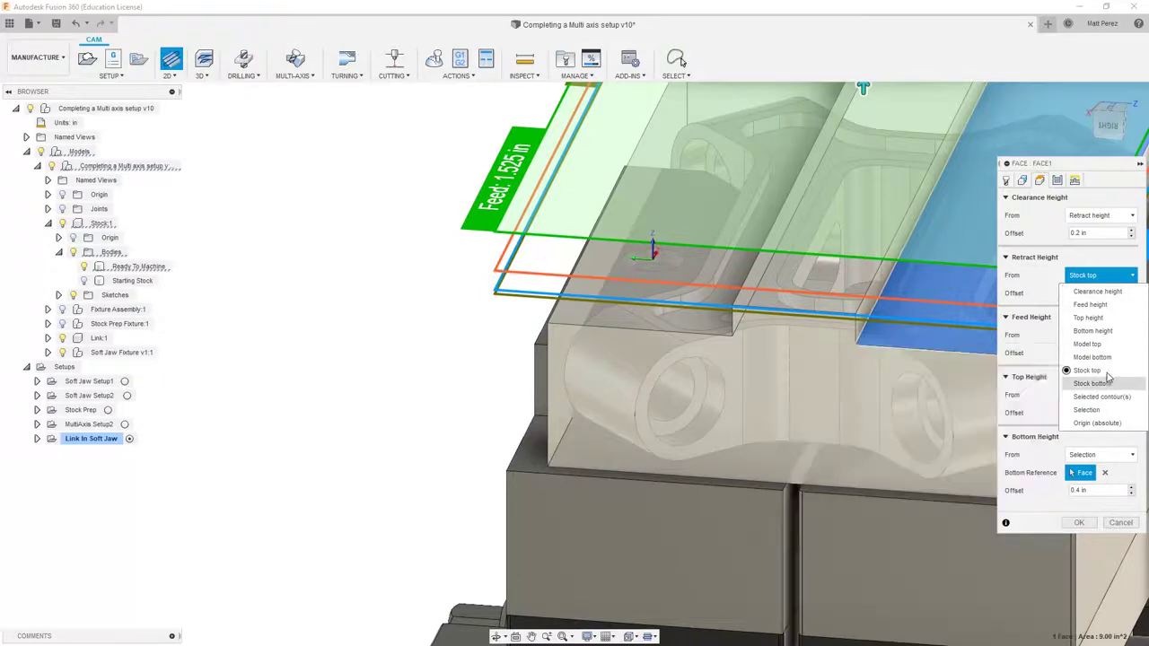
pyautogui.click(1107, 332)
pyautogui.scroll(-2, 903, 364)
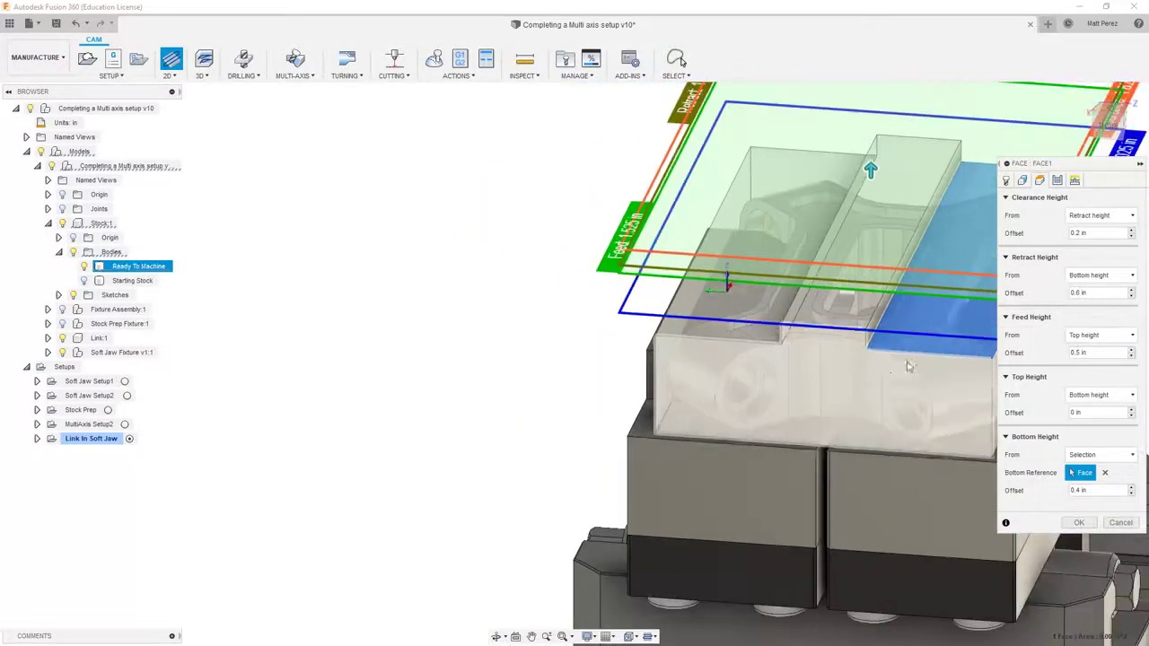
pyautogui.click(1111, 126)
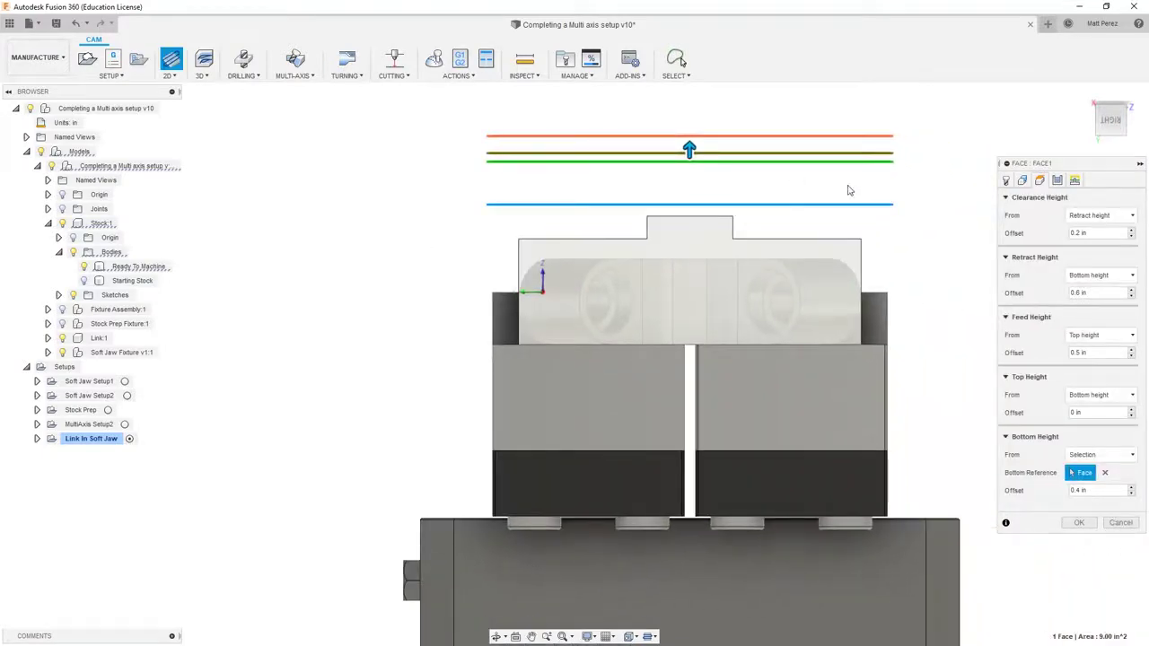
pyautogui.keyDown('shift'); pyautogui.moveTo(907, 252); pyautogui.dragTo(853, 277, button='middle'); pyautogui.keyUp('shift')
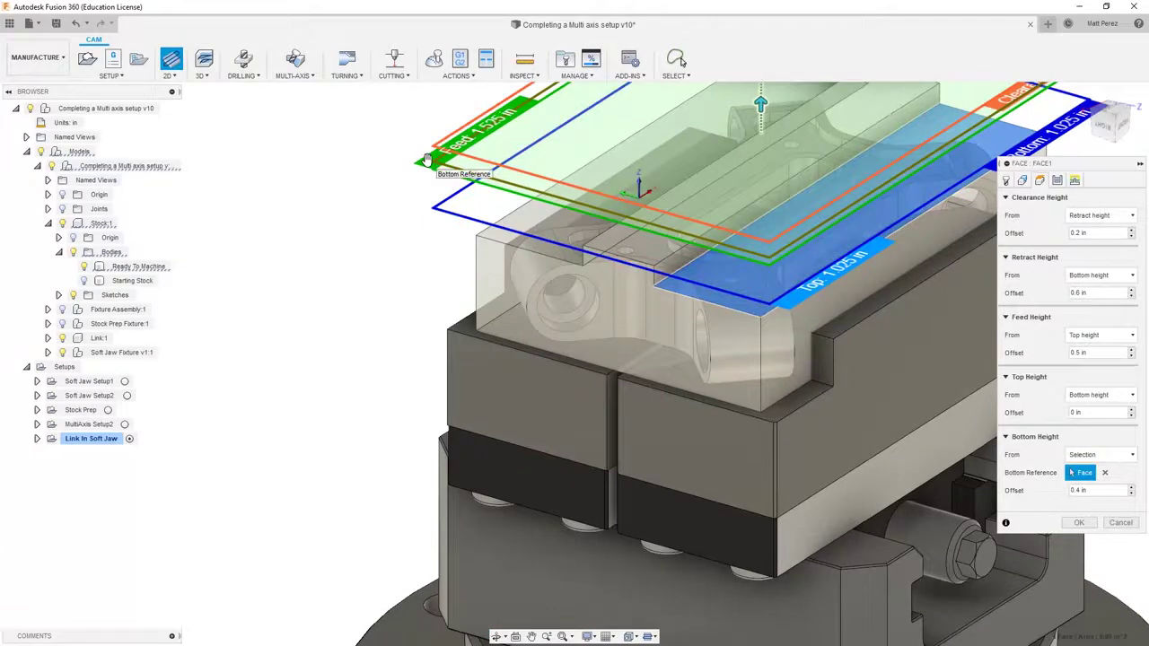
# Raise the Face operation's retract height to a 1.1 in offset and lower its feed height to a 0.2 in offset.
pyautogui.moveTo(760, 106)
pyautogui.mouseDown()
pyautogui.moveTo(761, 133)
pyautogui.moveTo(761, 119)
pyautogui.mouseUp()
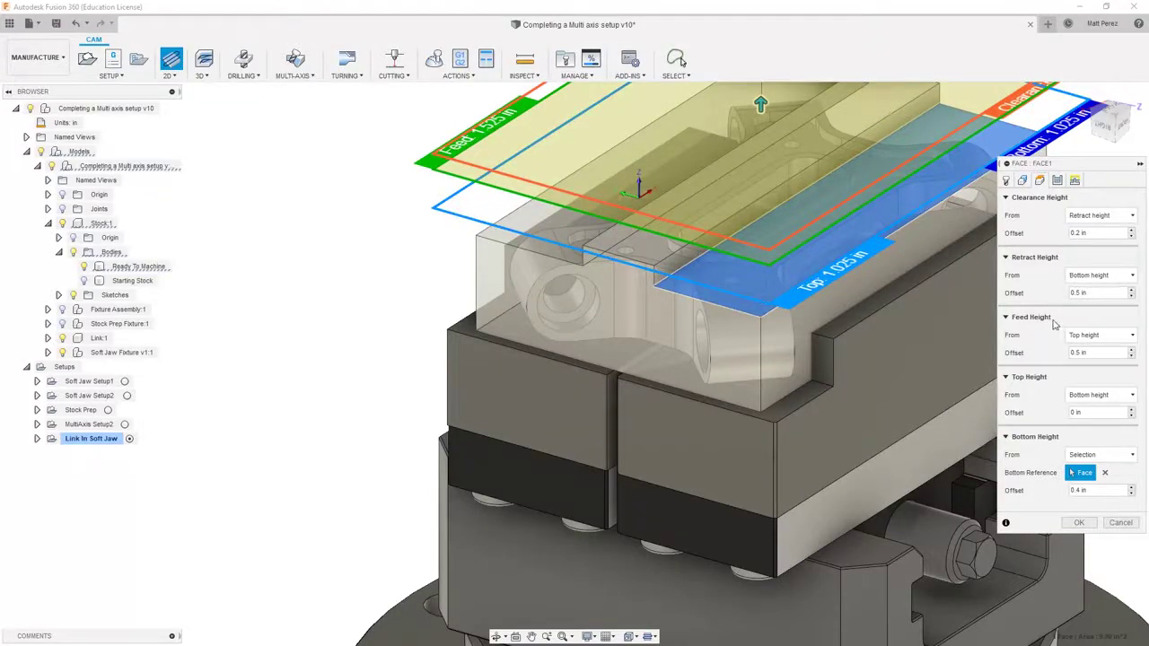
pyautogui.scroll(-2, 833, 356)
pyautogui.moveTo(778, 167); pyautogui.dragTo(778, 130)
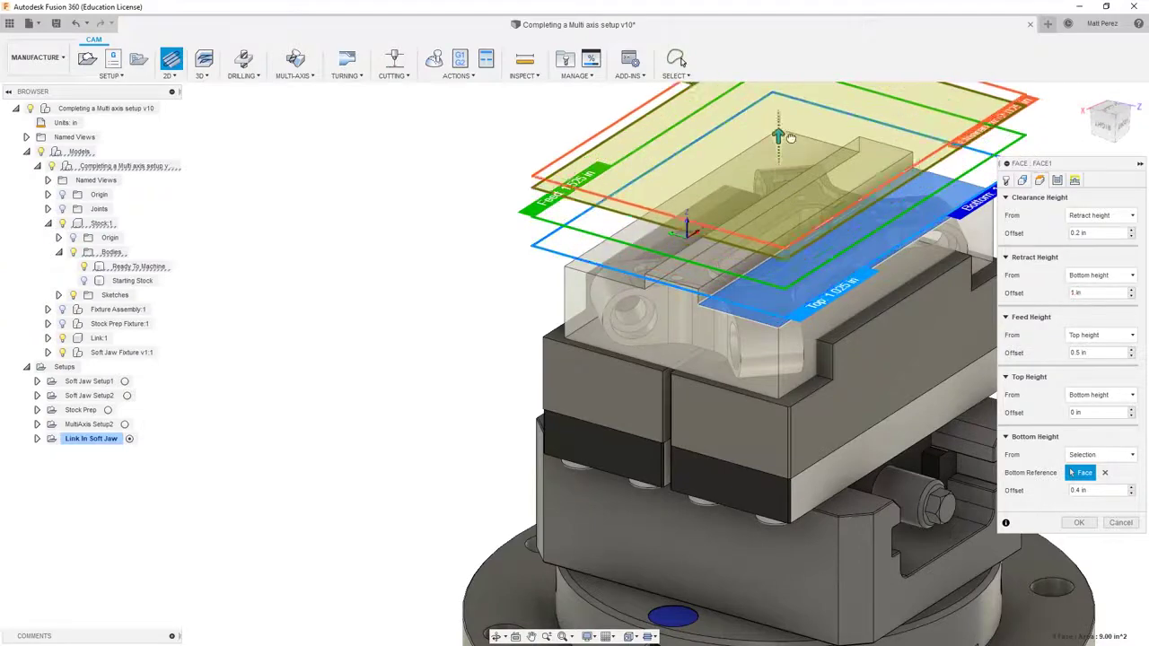
pyautogui.click(553, 203)
pyautogui.moveTo(777, 167); pyautogui.dragTo(777, 182)
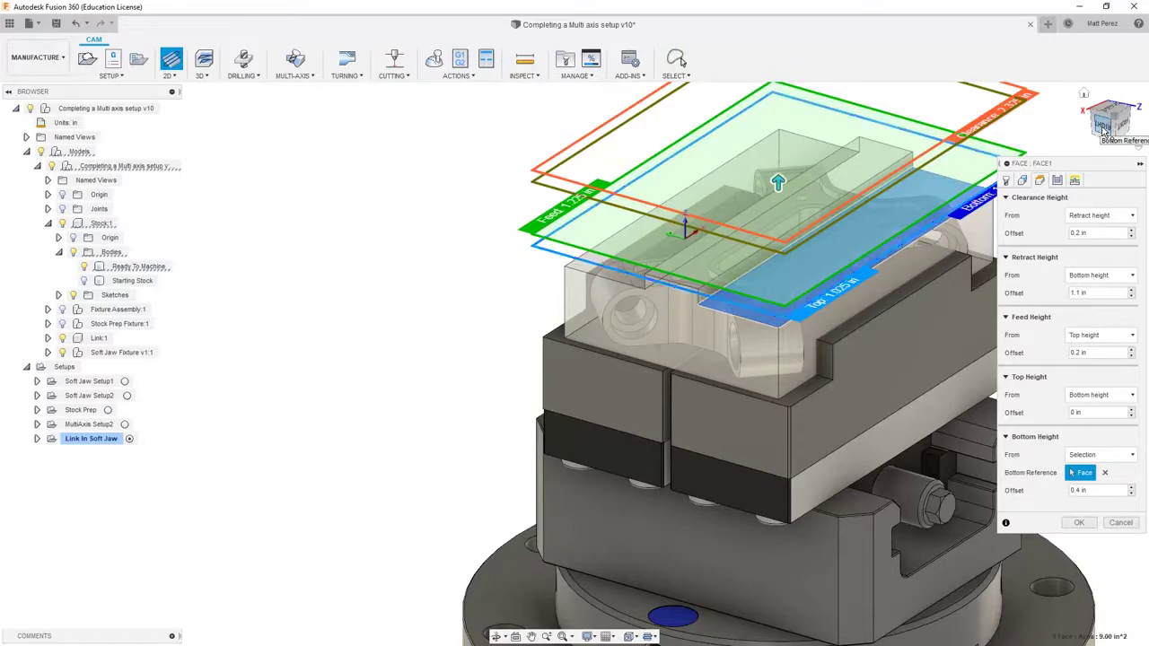
# Set the bottom height offset to 0 from the selected face, viewing the height planes from the side.
pyautogui.click(1104, 130)
pyautogui.click(1100, 491)
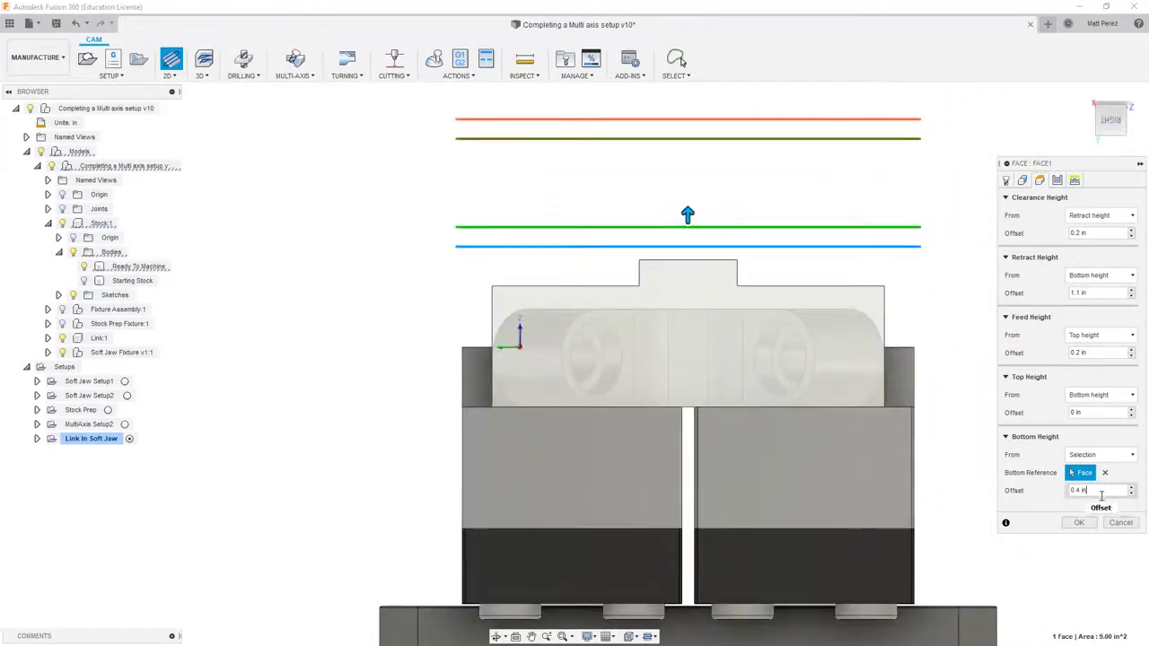
pyautogui.moveTo(1083, 490); pyautogui.dragTo(1039, 502)
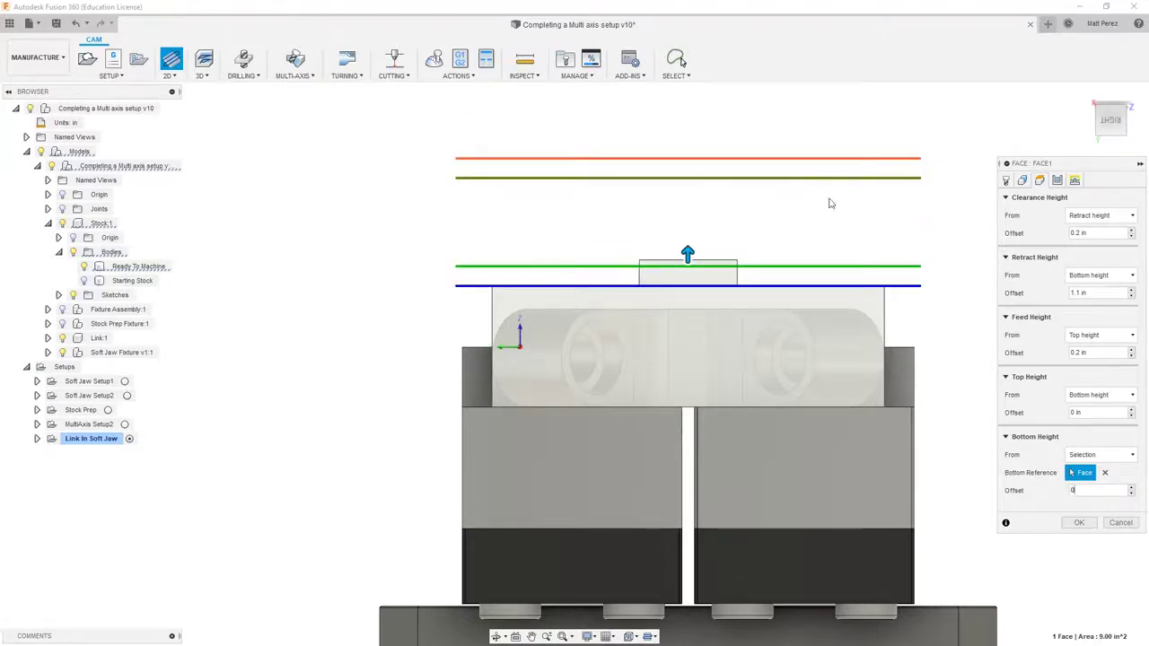
# Lower the retract height to a 0.5 in offset and accept the Face operation to generate its toolpath.
pyautogui.click(832, 177)
pyautogui.keyDown('shift'); pyautogui.moveTo(849, 202); pyautogui.dragTo(824, 205, button='middle'); pyautogui.keyUp('shift')
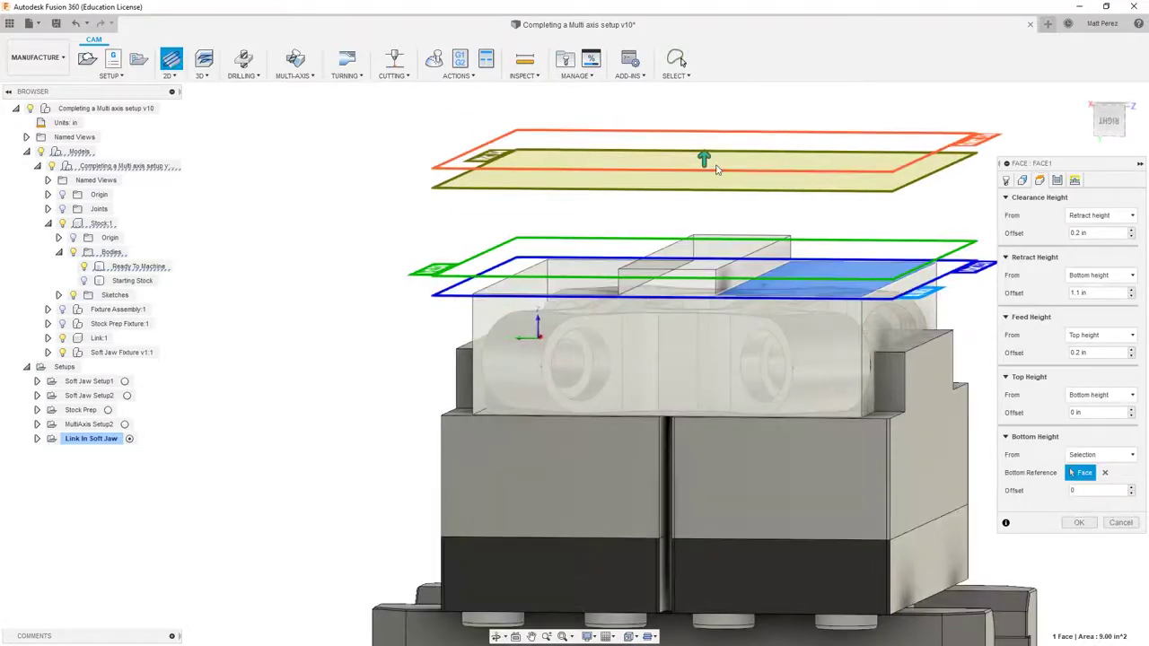
pyautogui.moveTo(717, 168); pyautogui.dragTo(716, 225)
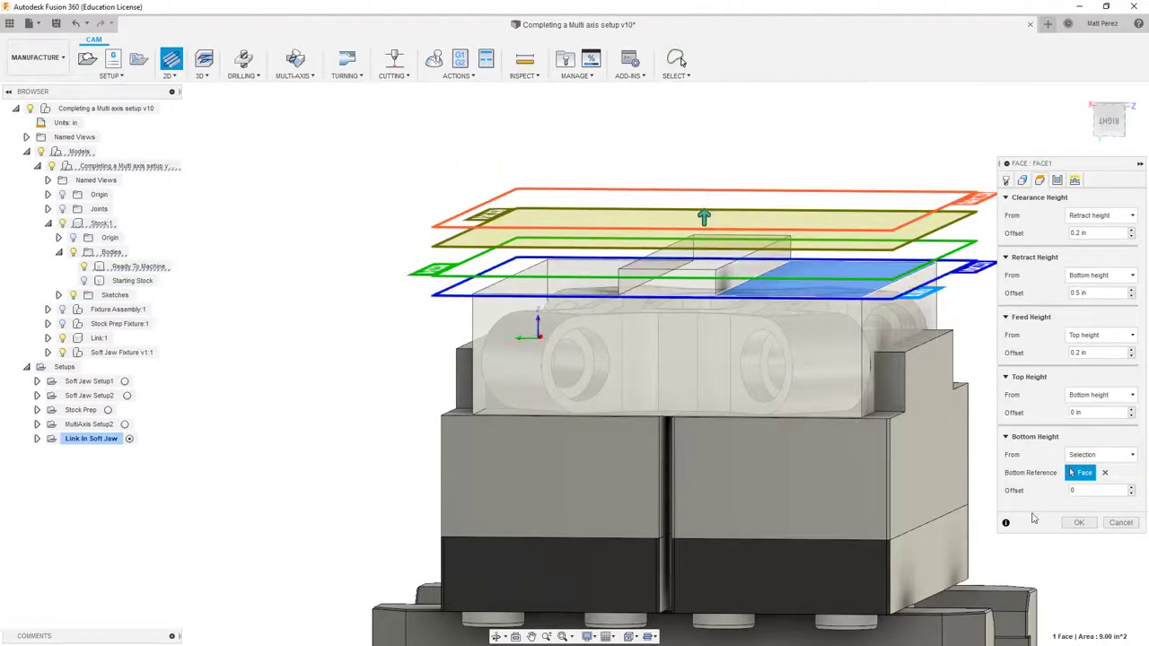
pyautogui.click(1079, 523)
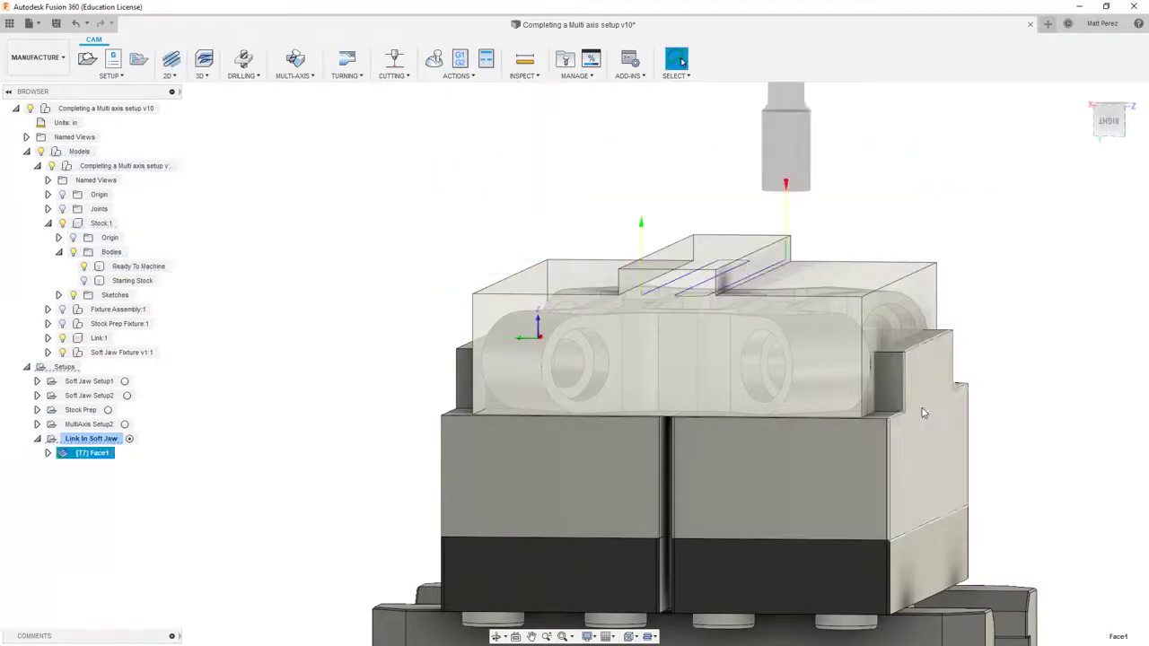
# Simulate MultiAxis Setup2 and Link In Soft Jaw together, advancing the simulation to its end.
pyautogui.scroll(-2, 841, 380)
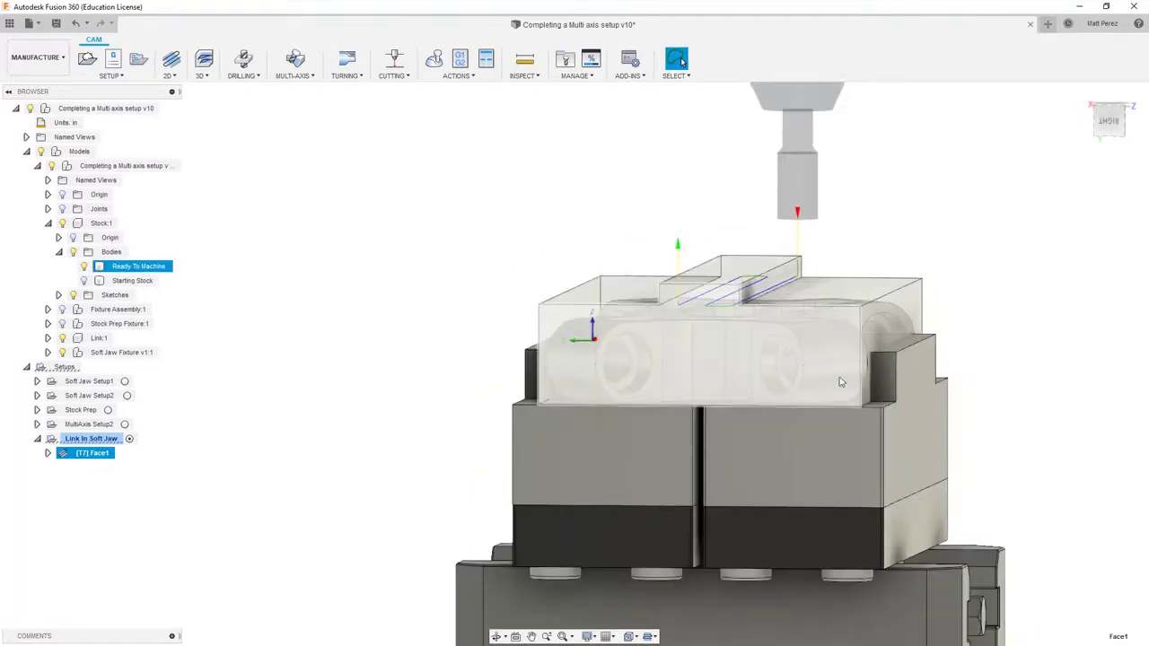
pyautogui.moveTo(837, 322)
pyautogui.keyDown('shift'); pyautogui.mouseDown(button='middle')
pyautogui.moveTo(820, 359)
pyautogui.moveTo(817, 331)
pyautogui.mouseUp(button='middle'); pyautogui.keyUp('shift')
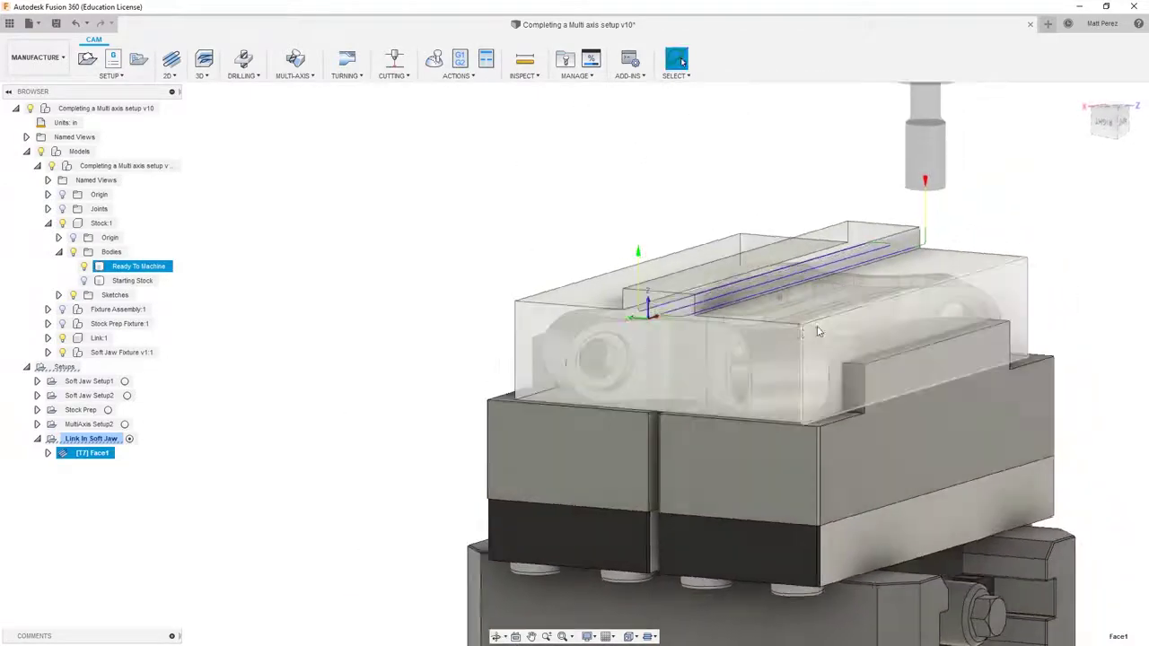
pyautogui.click(89, 424)
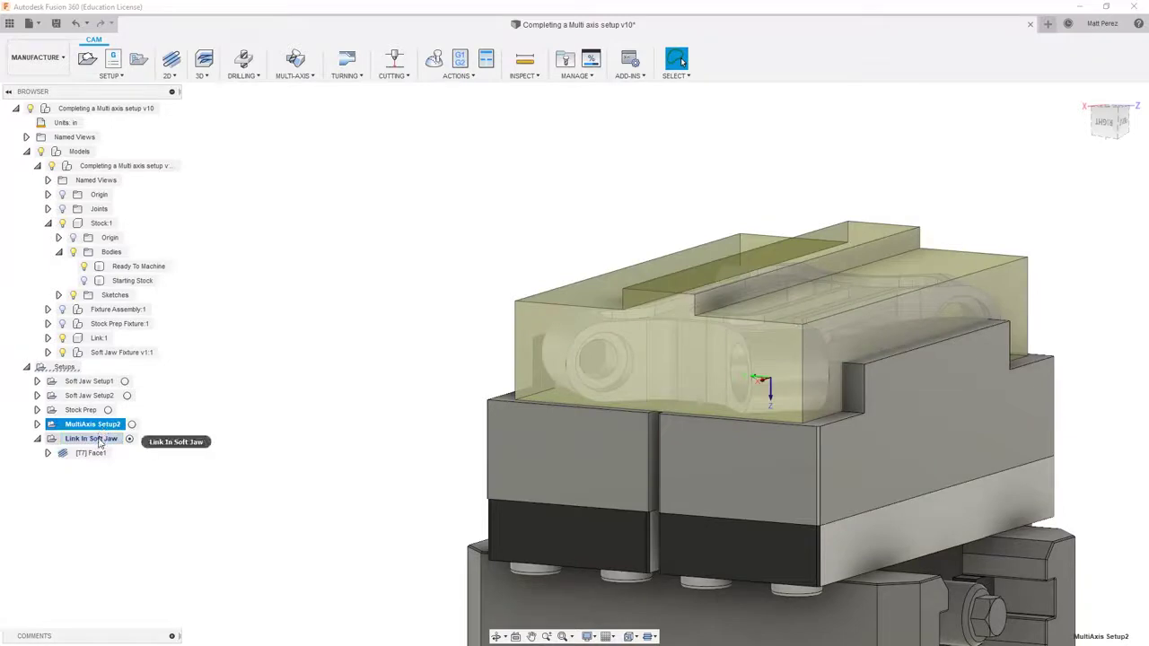
pyautogui.keyDown('ctrl'); pyautogui.click(99, 439); pyautogui.keyUp('ctrl')
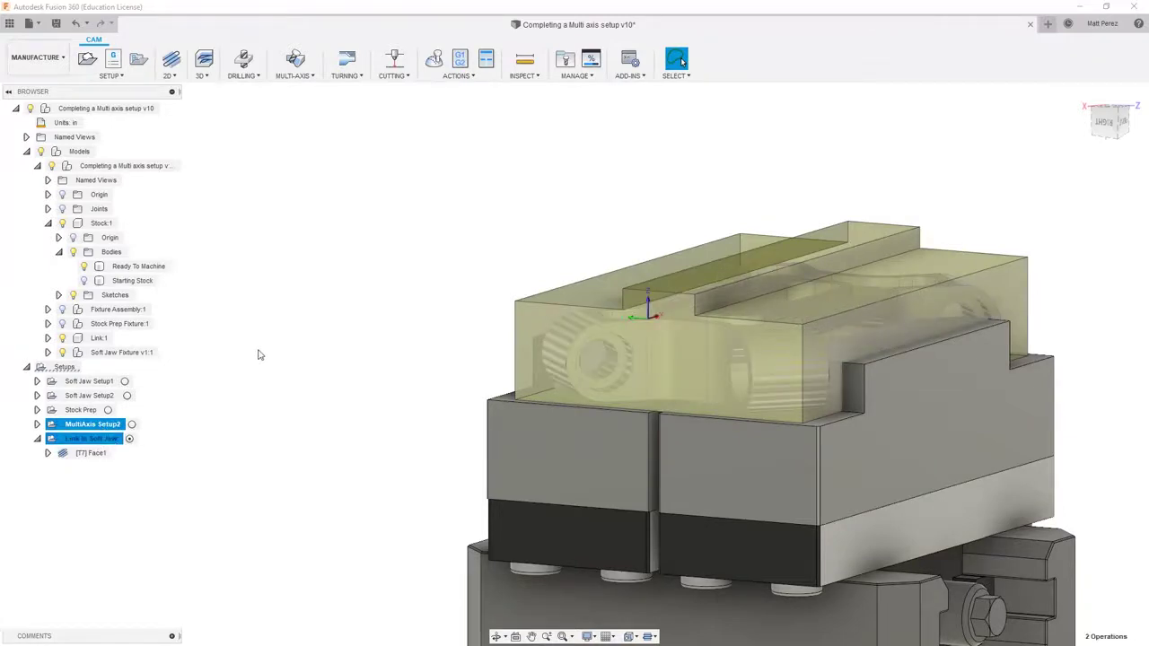
pyautogui.click(440, 68)
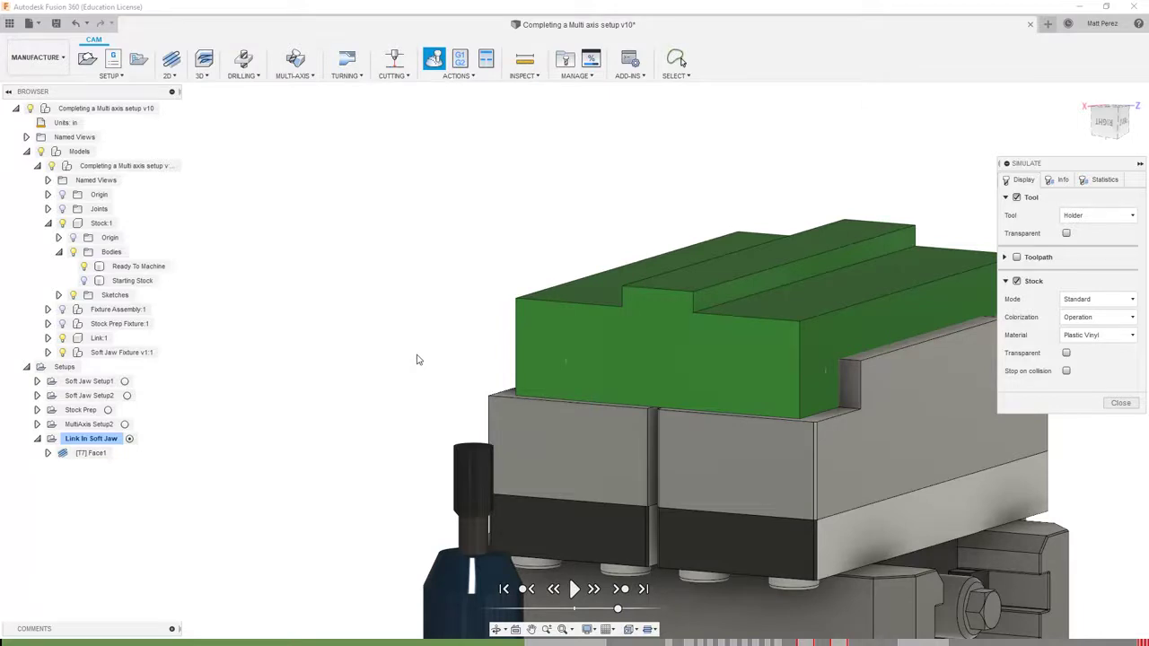
pyautogui.click(642, 598)
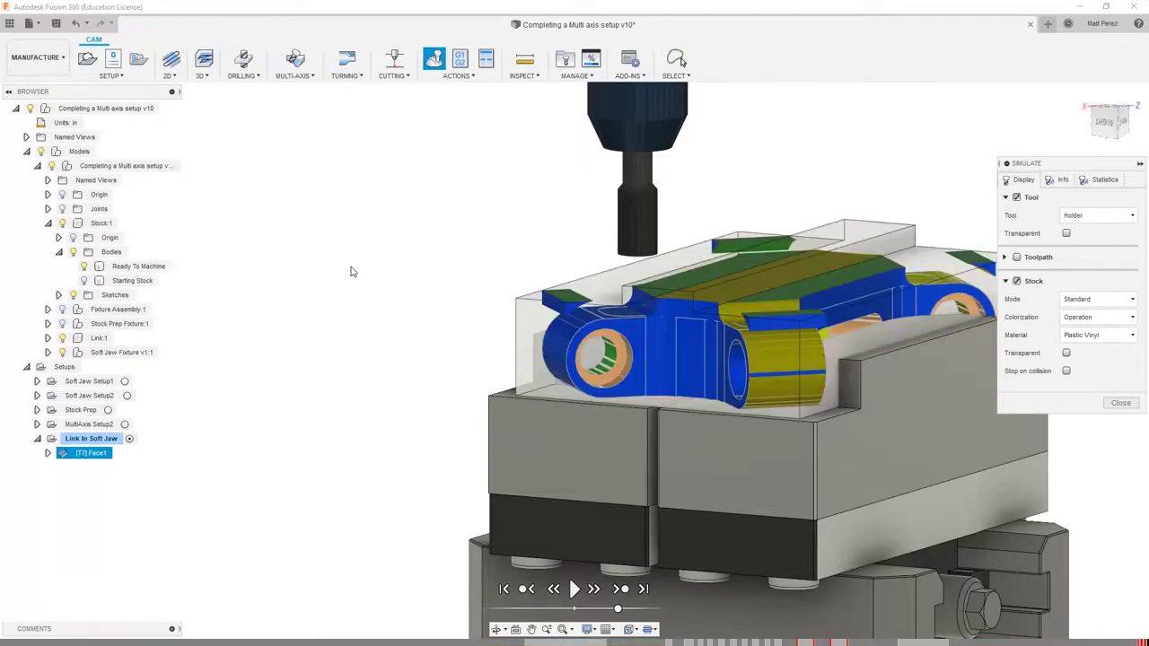
# Examine the simulated stock around the link's arms and central faces from several angles, and close the simulation.
pyautogui.keyDown('shift'); pyautogui.moveTo(389, 282); pyautogui.dragTo(431, 287, button='middle'); pyautogui.keyUp('shift')
pyautogui.scroll(3, 700, 300)
pyautogui.keyDown('shift'); pyautogui.moveTo(731, 346); pyautogui.dragTo(674, 301, button='middle'); pyautogui.keyUp('shift')
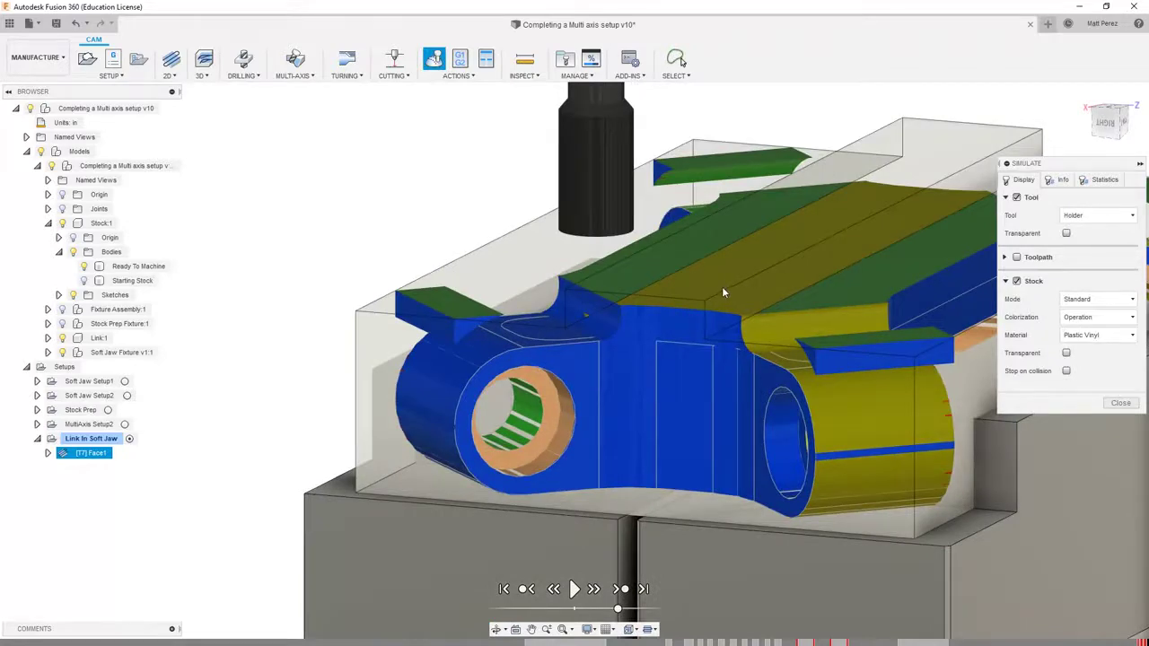
pyautogui.scroll(-3, 721, 292)
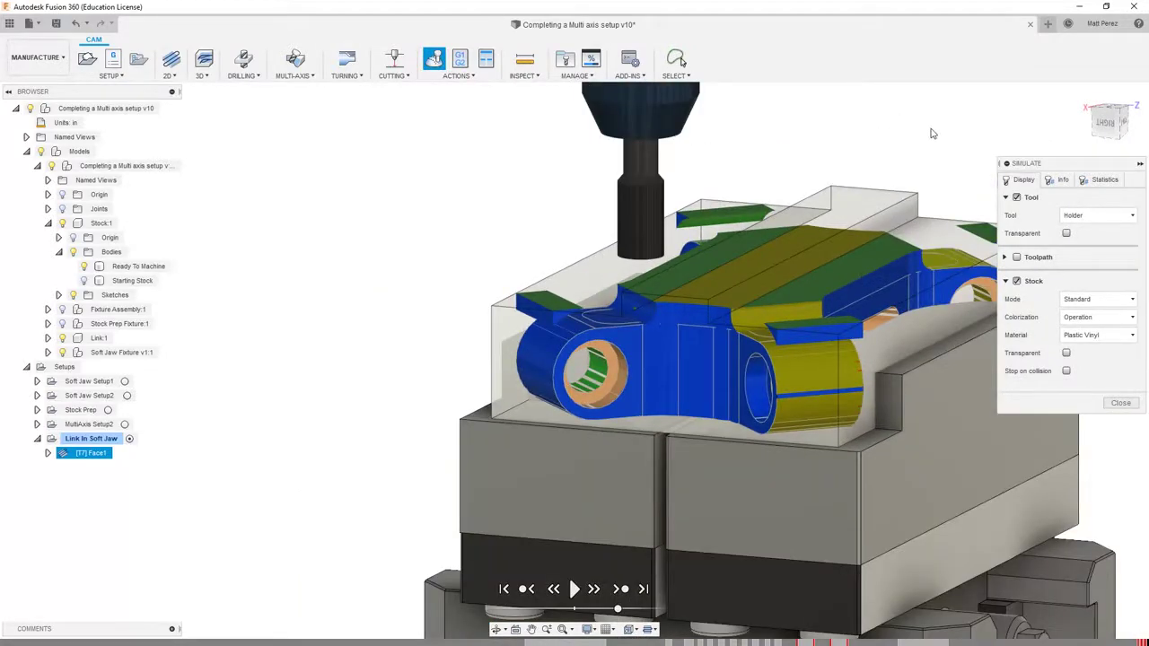
pyautogui.keyDown('shift'); pyautogui.moveTo(932, 133); pyautogui.dragTo(849, 188, button='middle'); pyautogui.keyUp('shift')
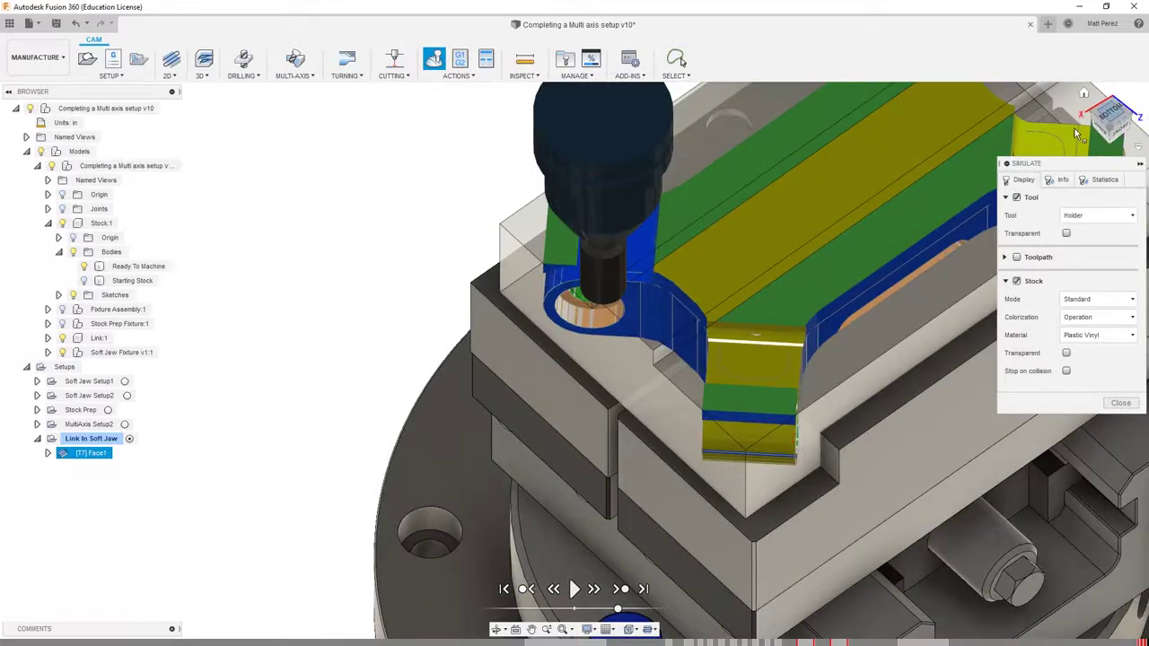
pyautogui.click(1077, 133)
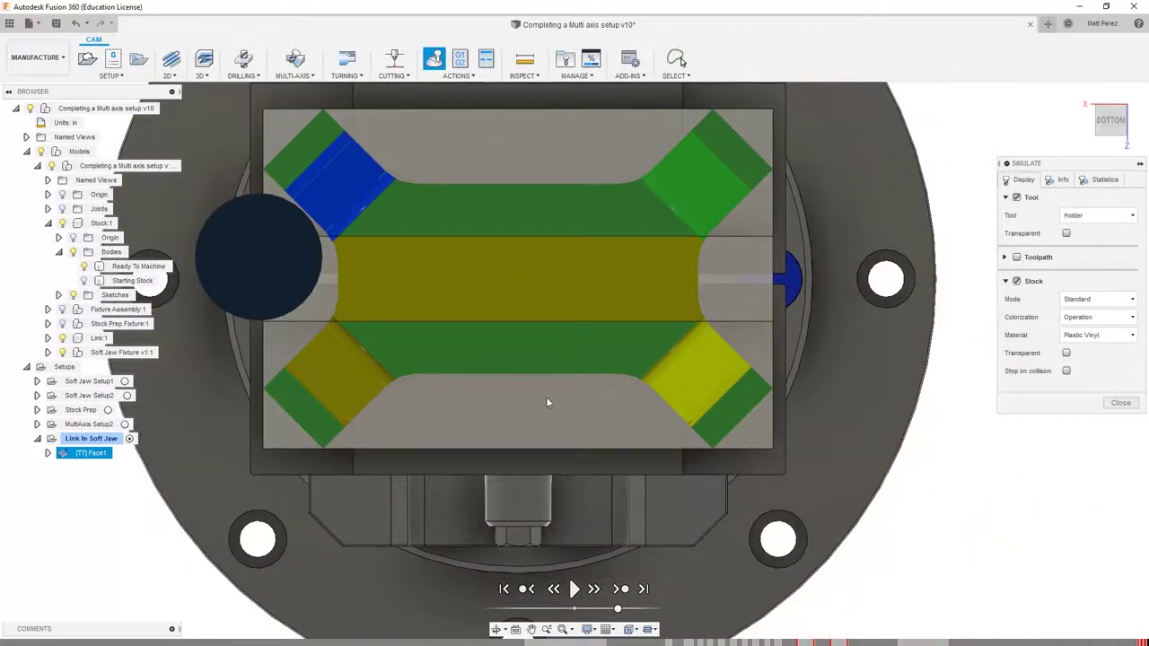
pyautogui.keyDown('shift'); pyautogui.moveTo(332, 211); pyautogui.dragTo(557, 275, button='middle'); pyautogui.keyUp('shift')
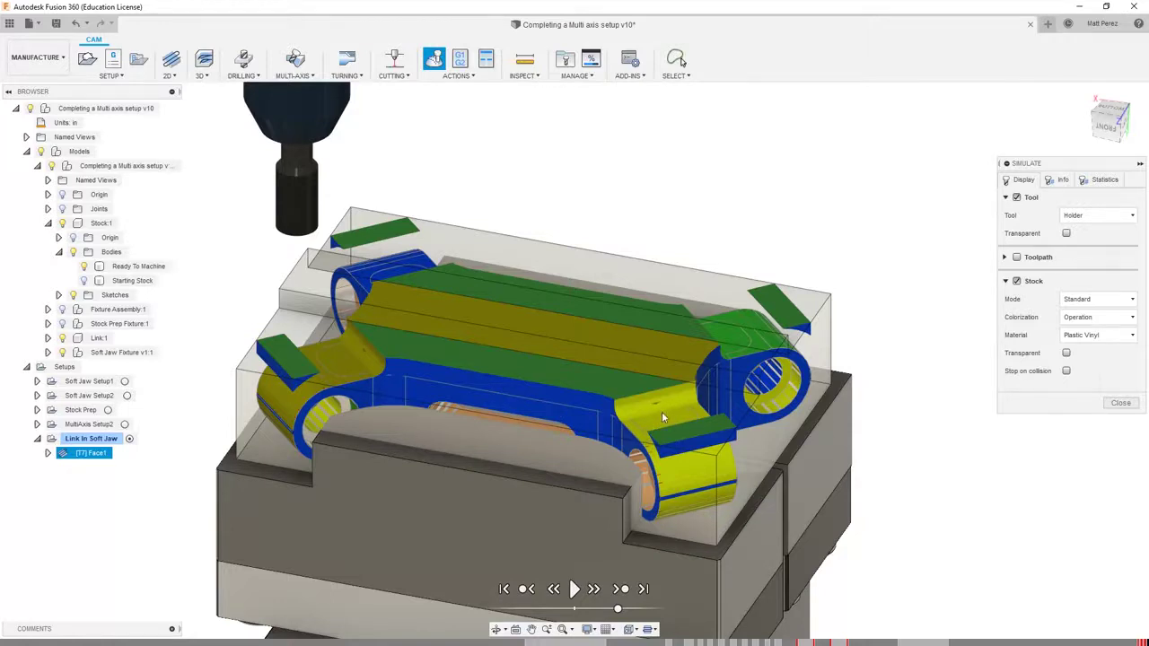
pyautogui.click(1120, 402)
pyautogui.scroll(-2, 954, 383)
pyautogui.click(267, 288)
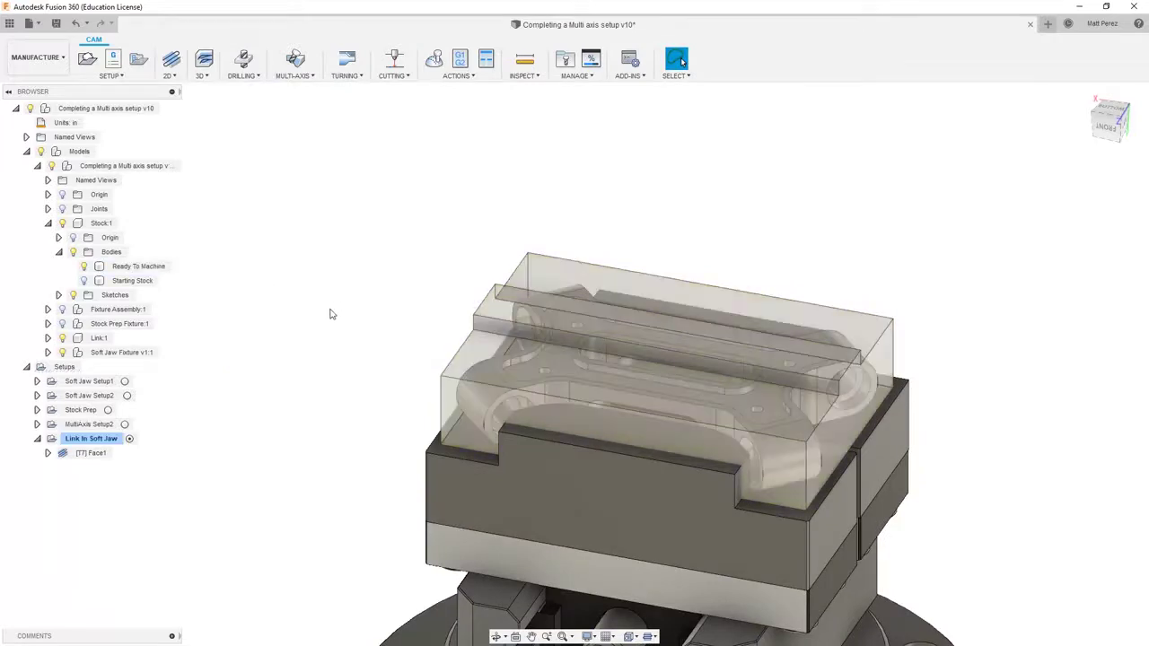
# Switch to the Design workspace, show and activate the Link component, and hide the Stock component.
pyautogui.scroll(2, 781, 345)
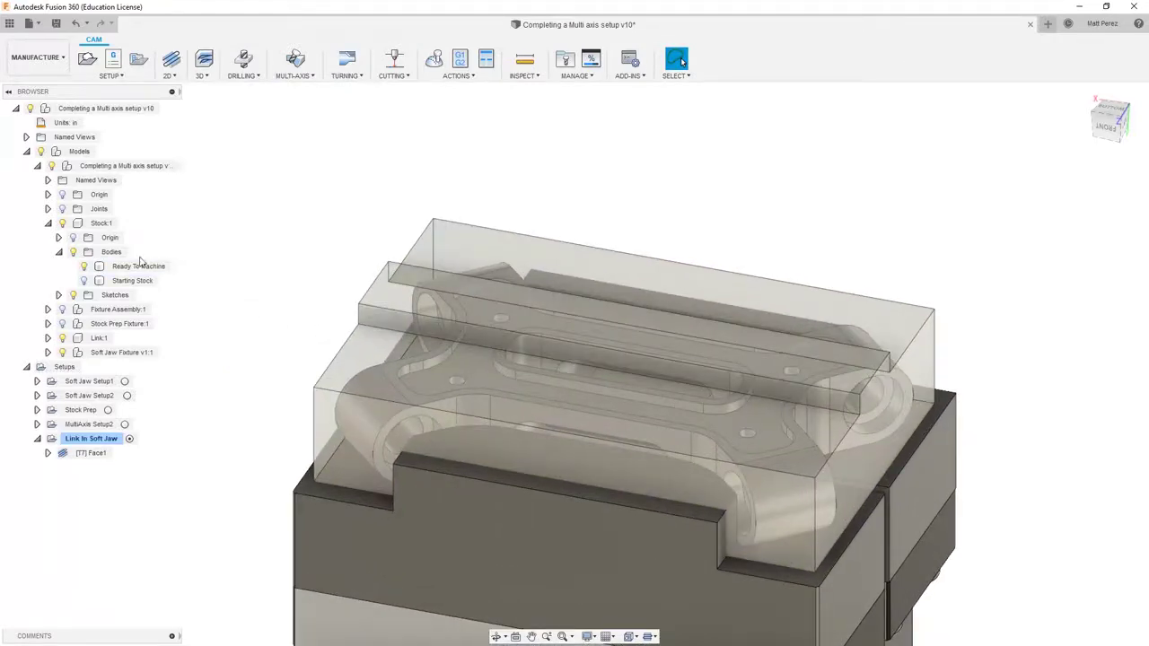
pyautogui.click(40, 58)
pyautogui.click(34, 85)
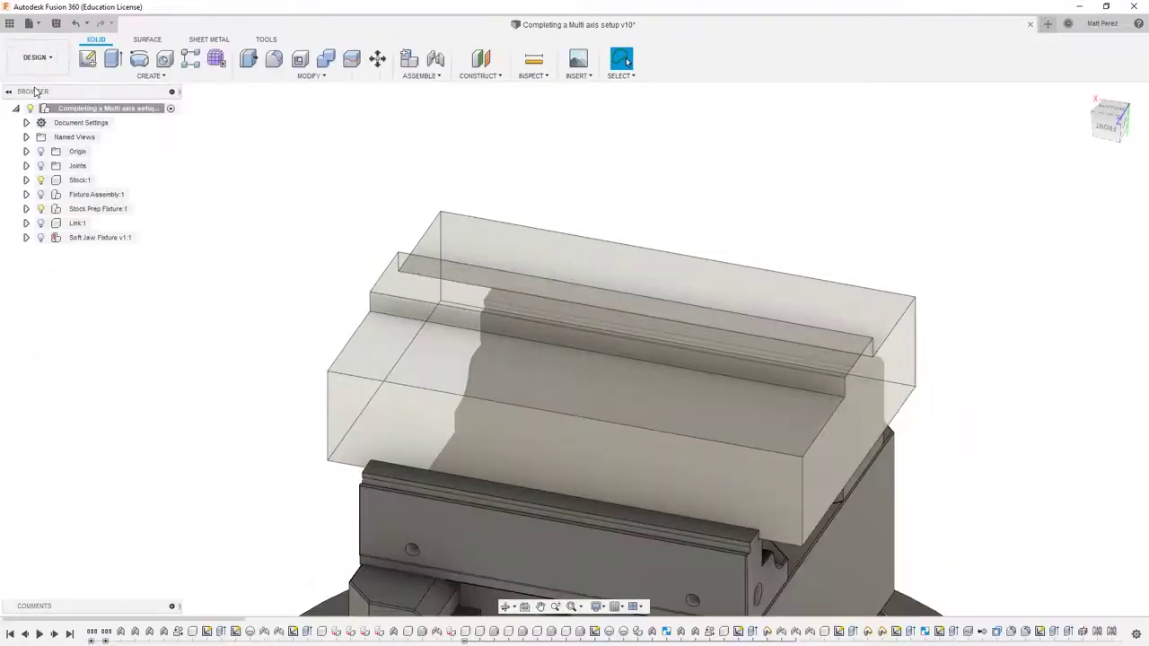
pyautogui.click(41, 223)
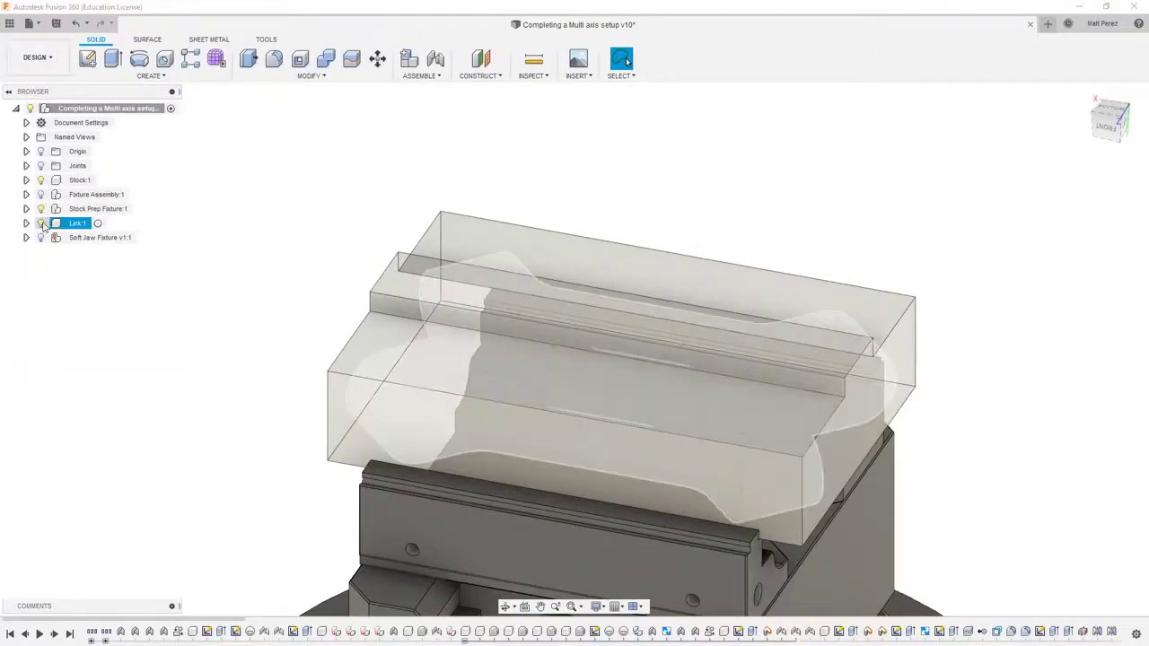
pyautogui.click(98, 223)
pyautogui.click(41, 180)
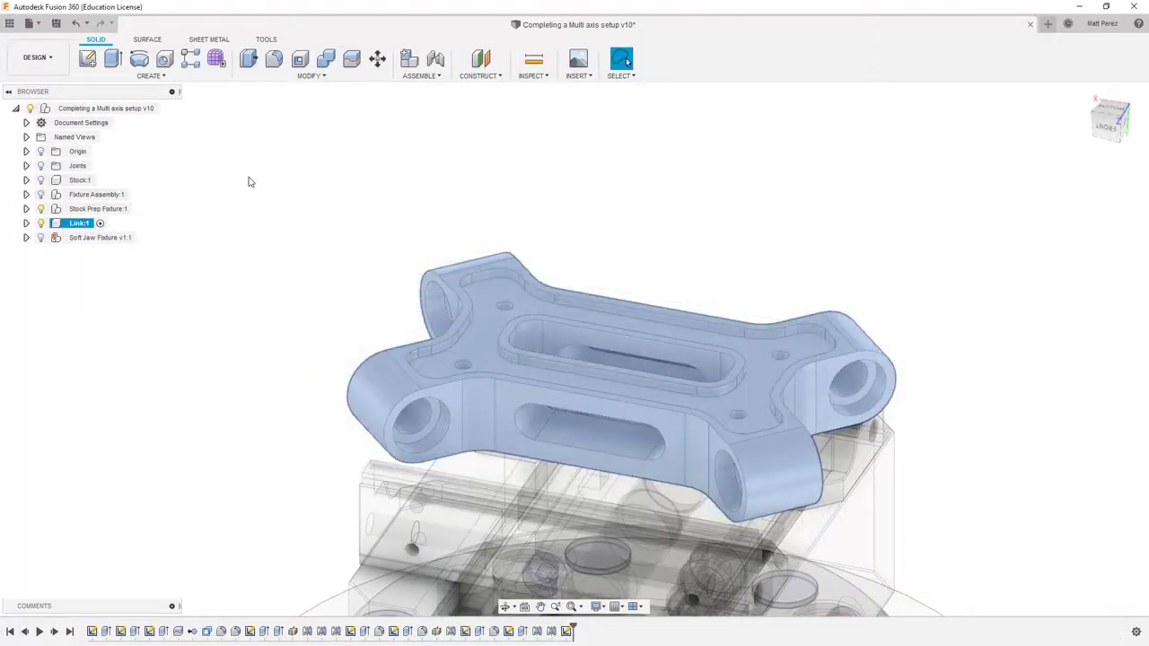
pyautogui.click(274, 233)
# Create a sketch on the link's flat outer rim face surrounding the pocket.
pyautogui.scroll(3, 408, 365)
pyautogui.click(399, 355)
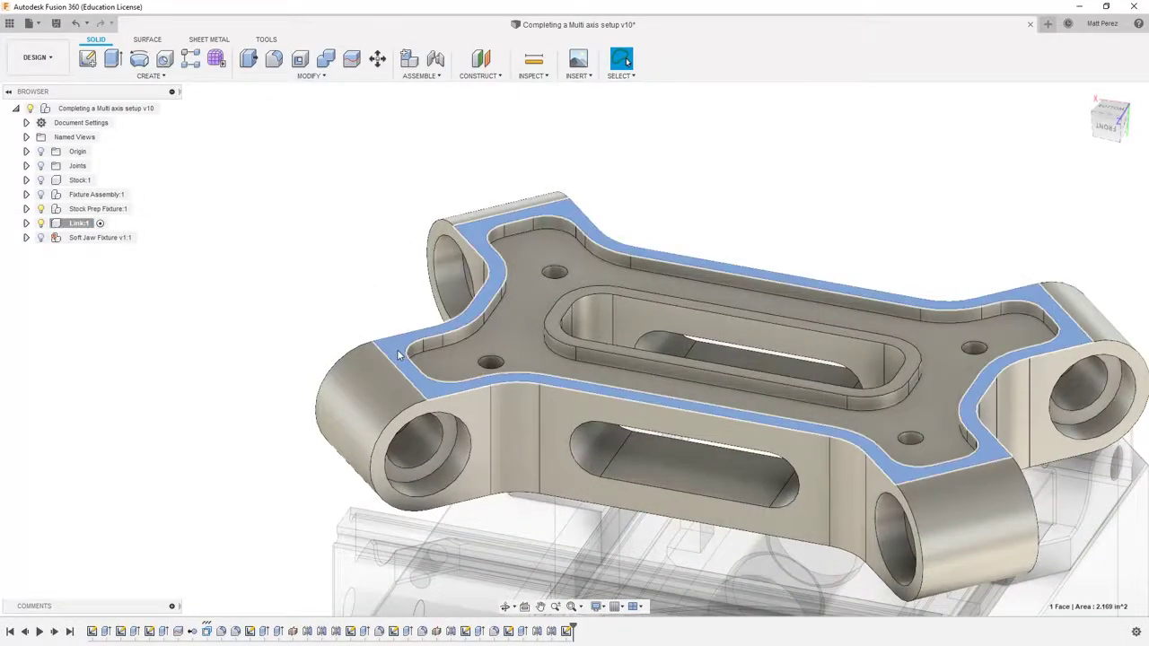
pyautogui.rightClick(398, 355)
pyautogui.click(408, 414)
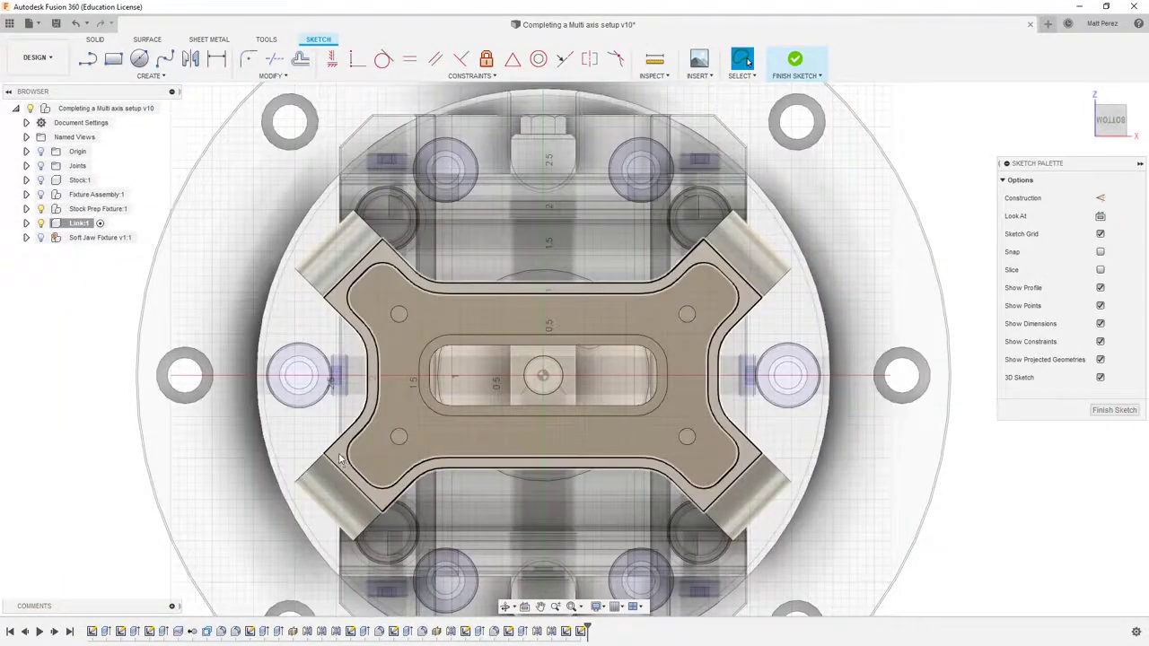
# Draw four straight lines bridging the gaps between neighbouring arm corners of the link's rim face.
pyautogui.press('l')
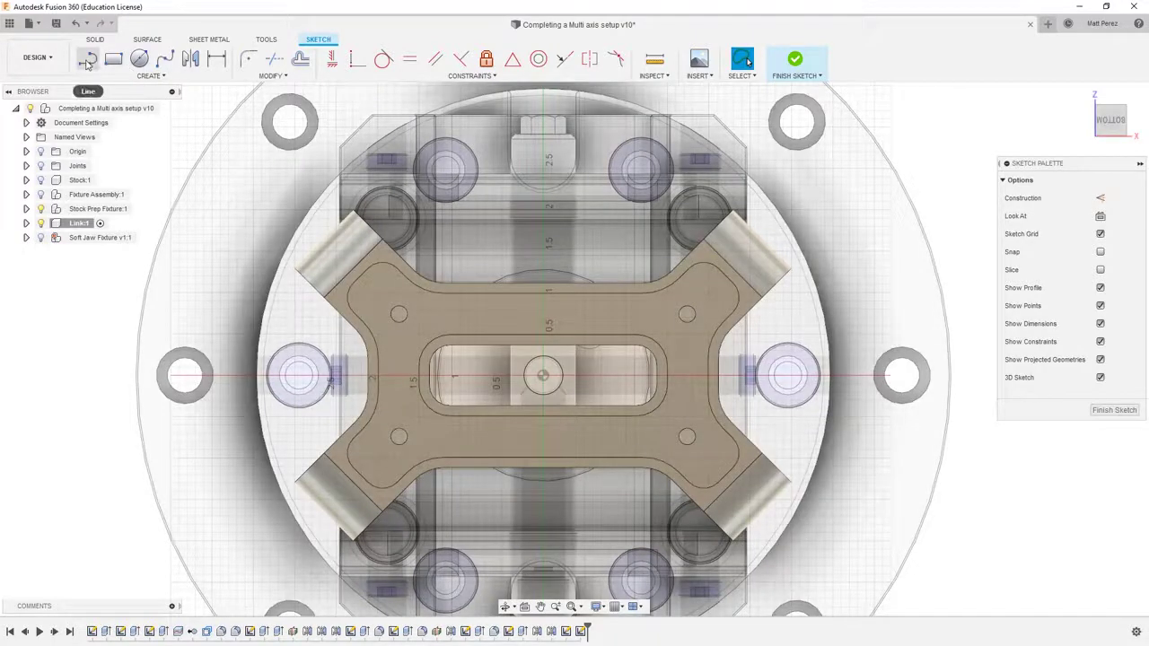
pyautogui.click(325, 299)
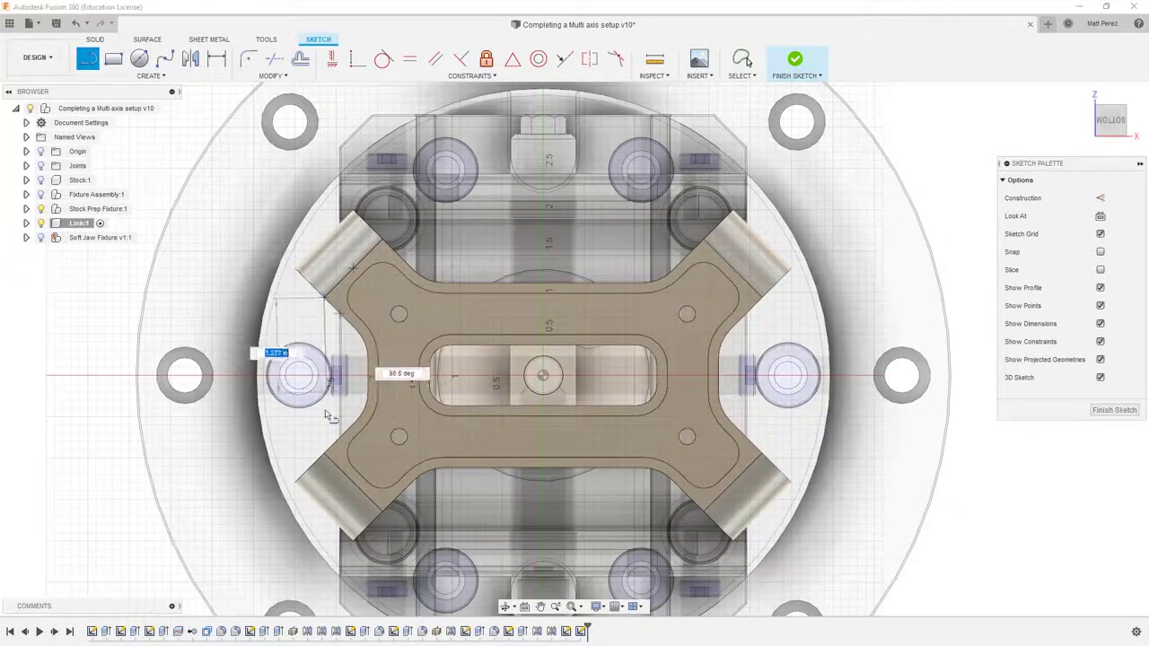
pyautogui.click(323, 453)
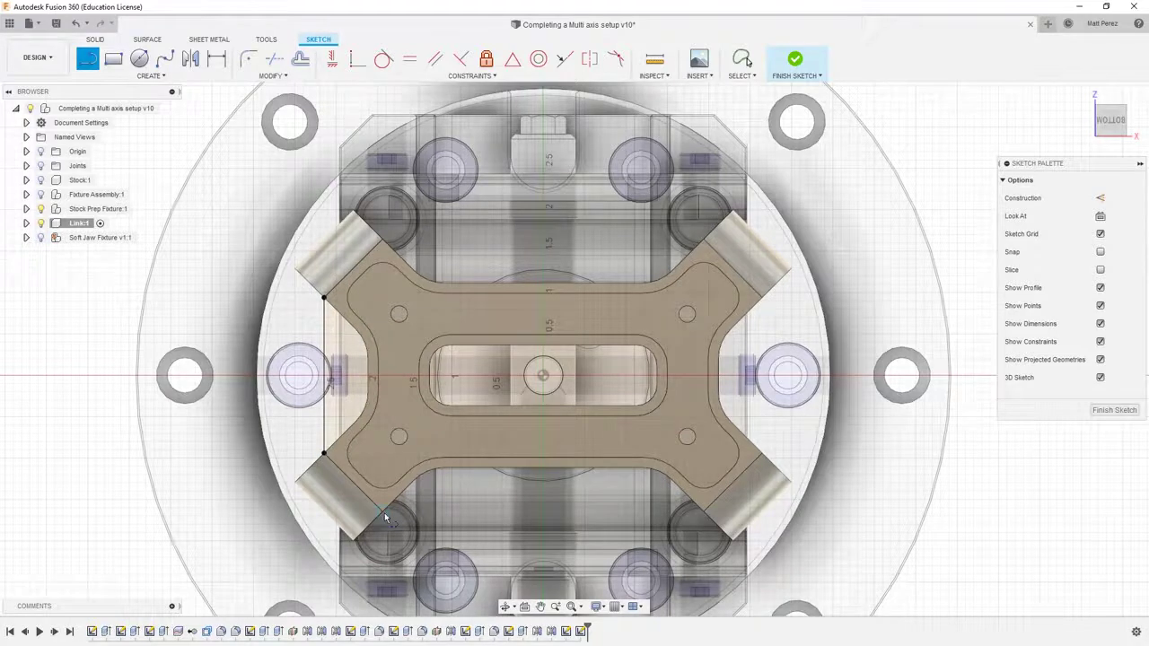
pyautogui.click(704, 513)
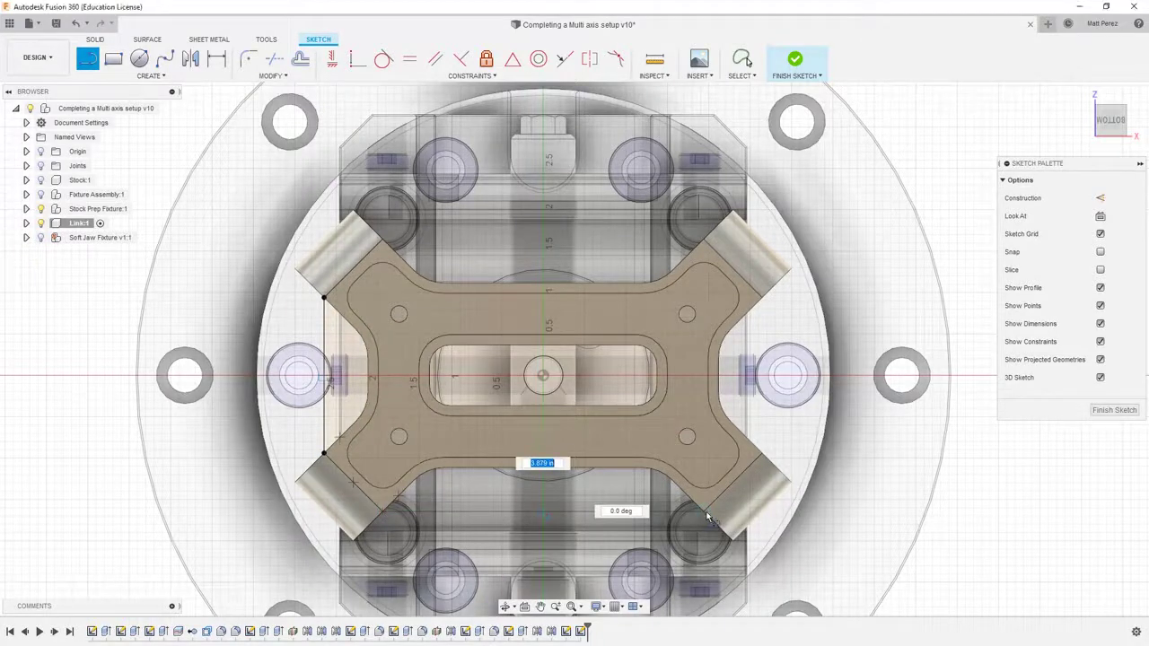
pyautogui.click(761, 453)
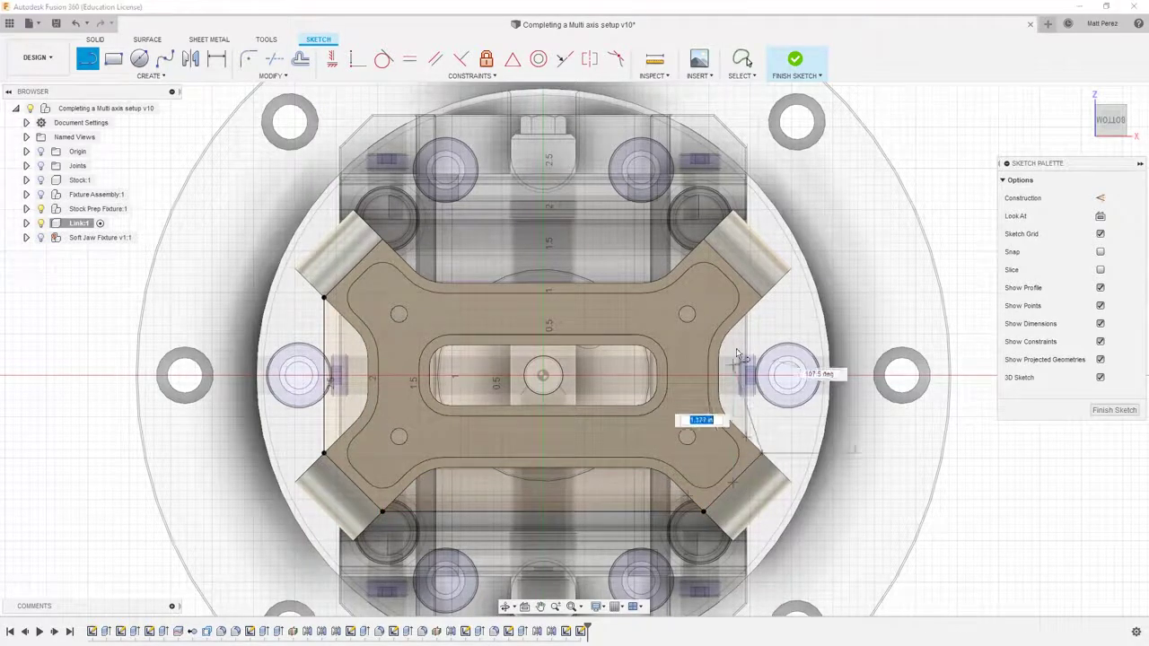
pyautogui.click(761, 297)
pyautogui.click(700, 239)
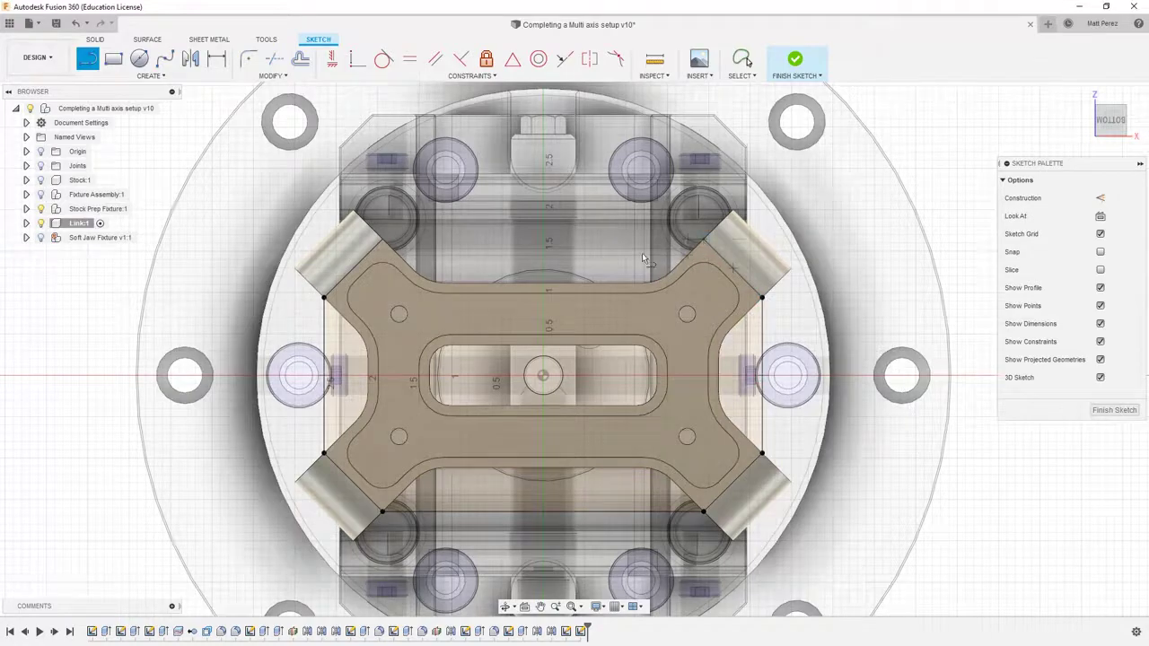
pyautogui.click(382, 240)
pyautogui.press('Escape')
# Convert the projected pocket outline inside the rim to construction geometry.
pyautogui.keyDown('shift'); pyautogui.moveTo(517, 407); pyautogui.dragTo(503, 334, button='middle'); pyautogui.keyUp('shift')
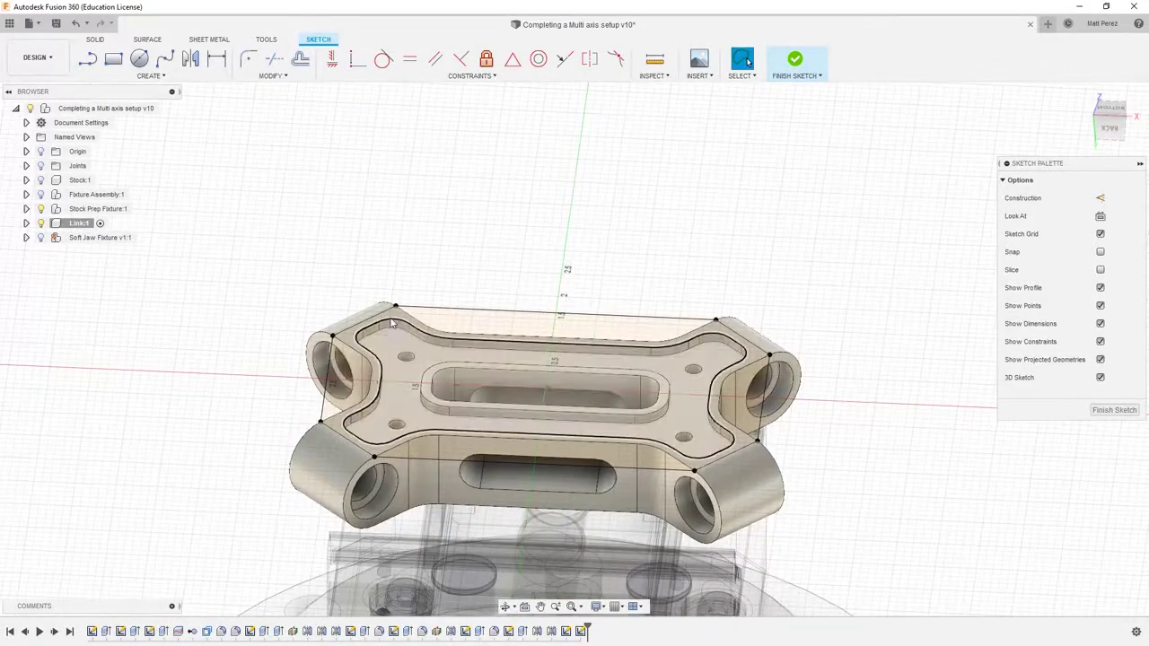
pyautogui.doubleClick(429, 337)
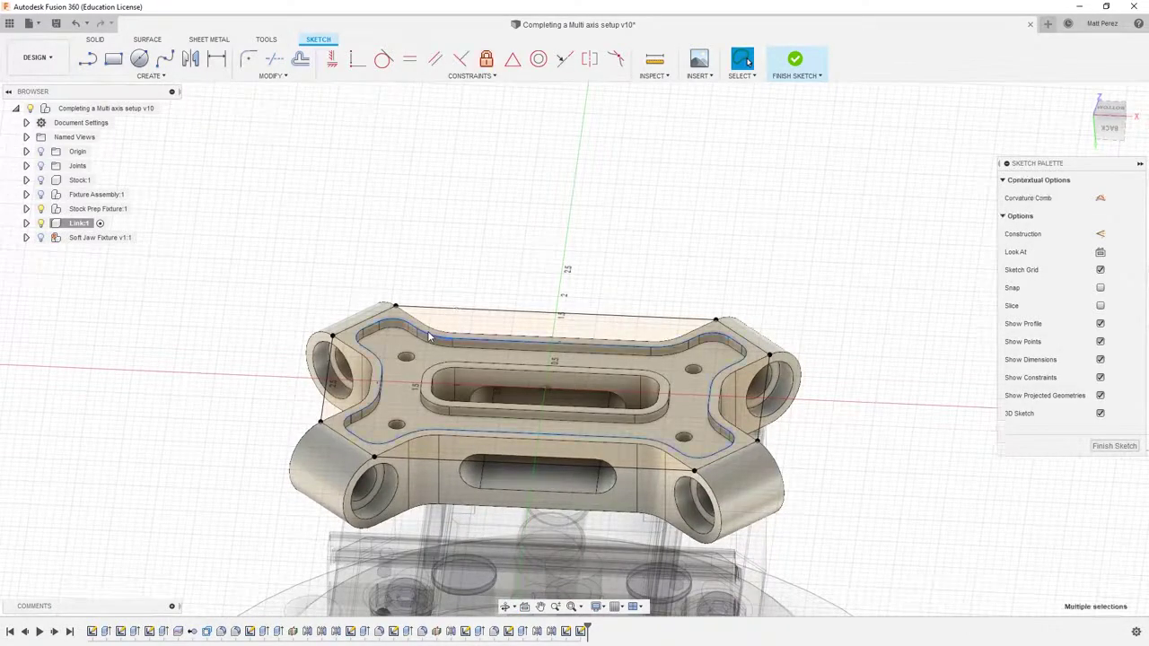
pyautogui.click(1100, 233)
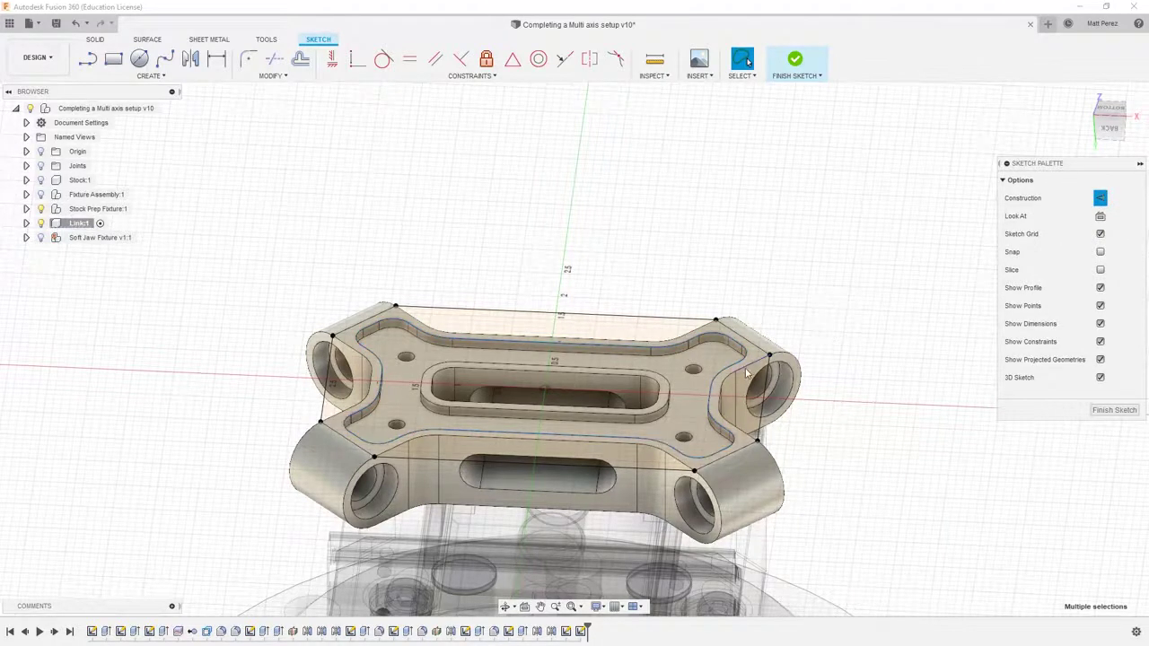
# Finish the sketch, activate the top-level assembly, and return to the Manufacture workspace to check the Face1 toolpath.
pyautogui.click(1096, 410)
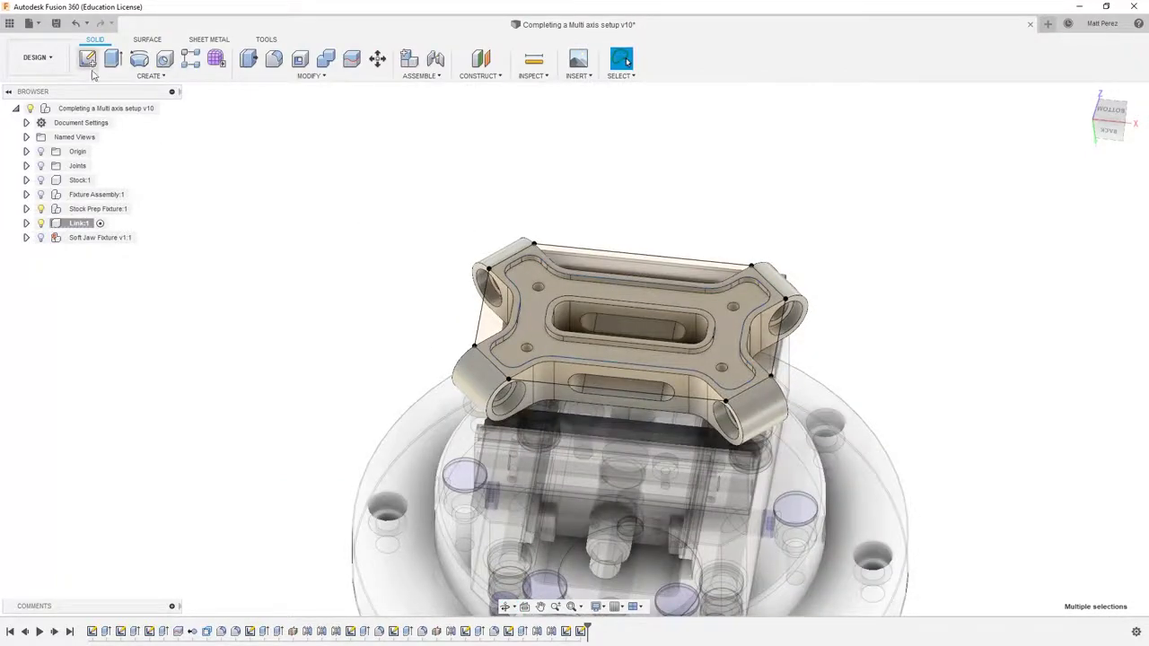
pyautogui.click(165, 108)
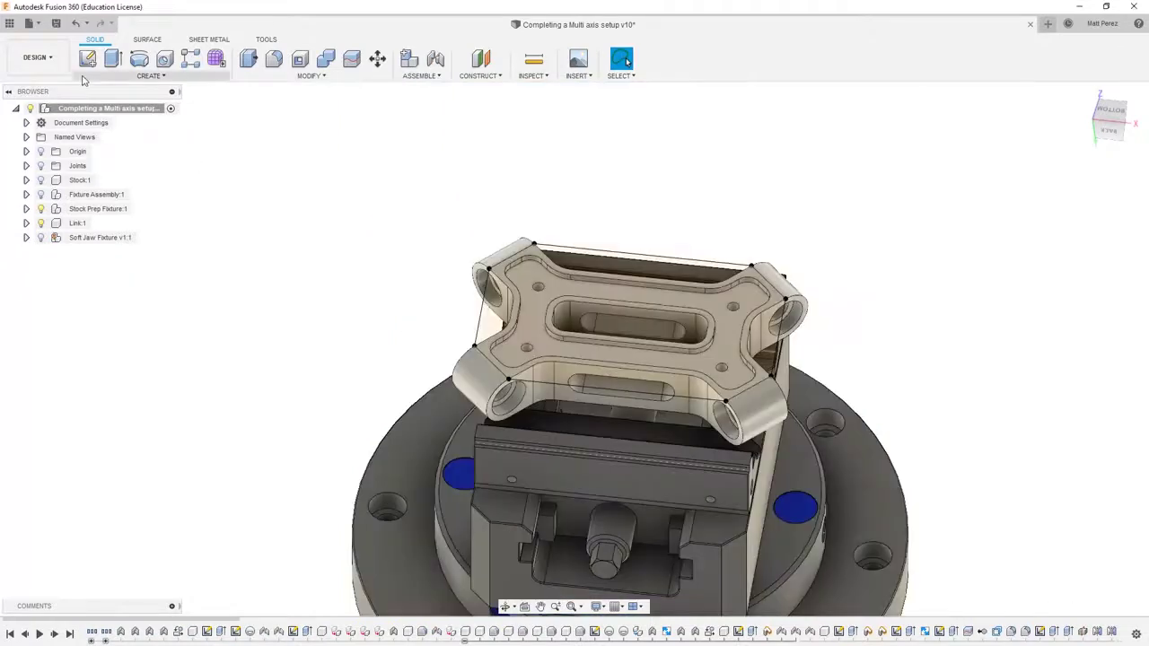
pyautogui.click(36, 57)
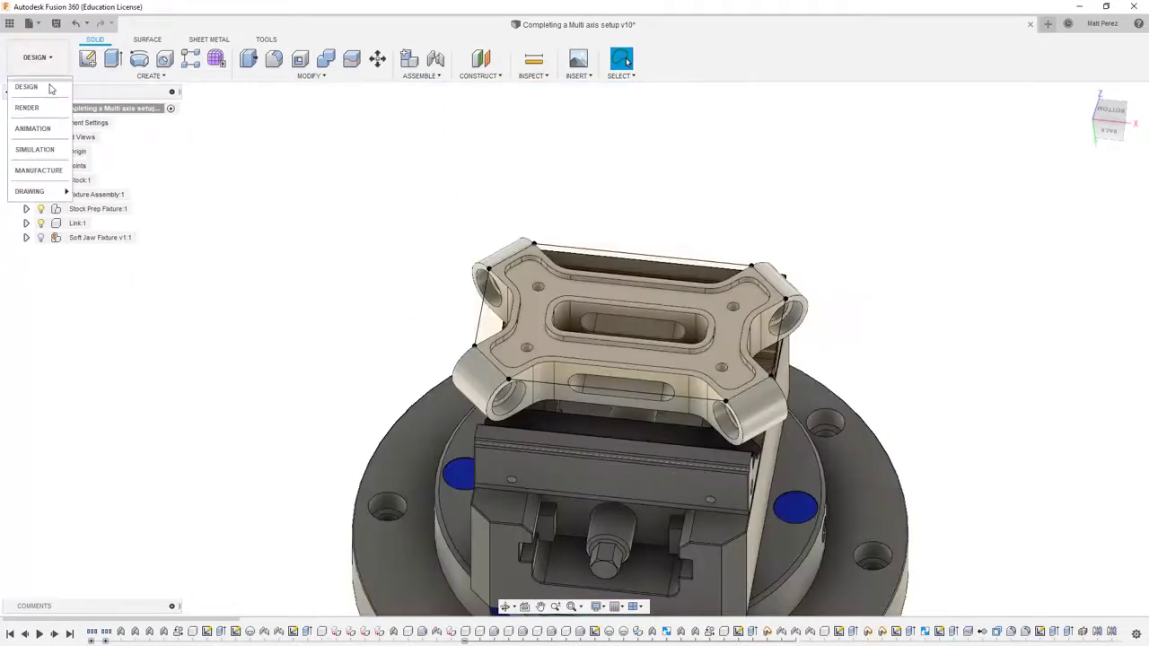
pyautogui.click(49, 167)
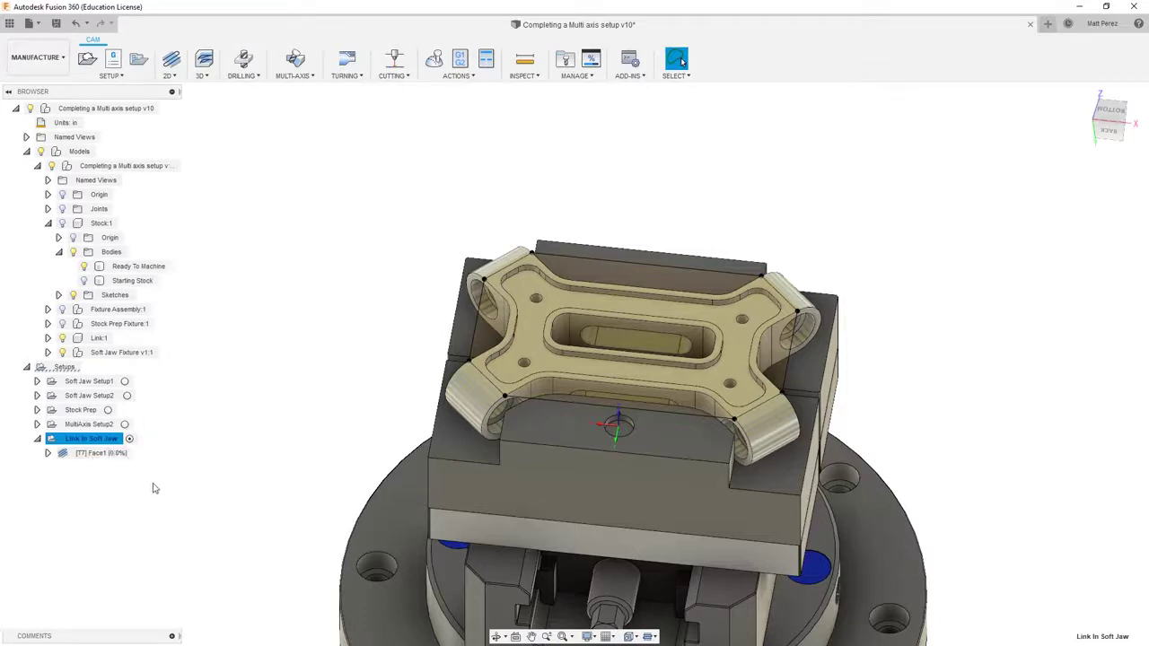
pyautogui.click(90, 455)
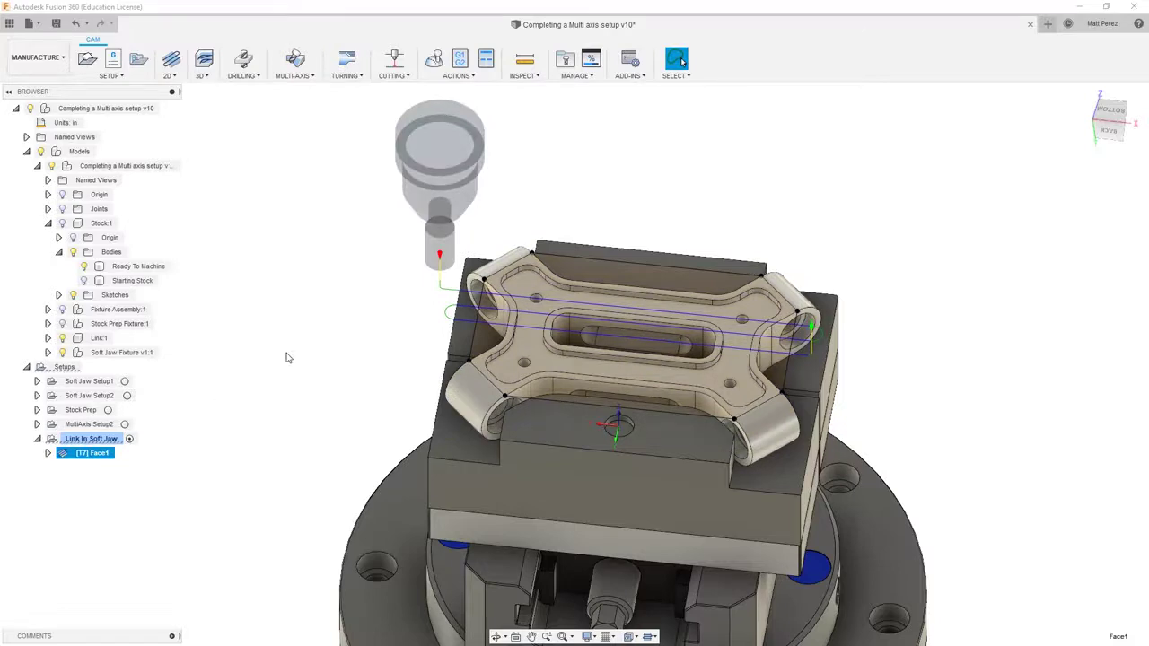
pyautogui.click(243, 332)
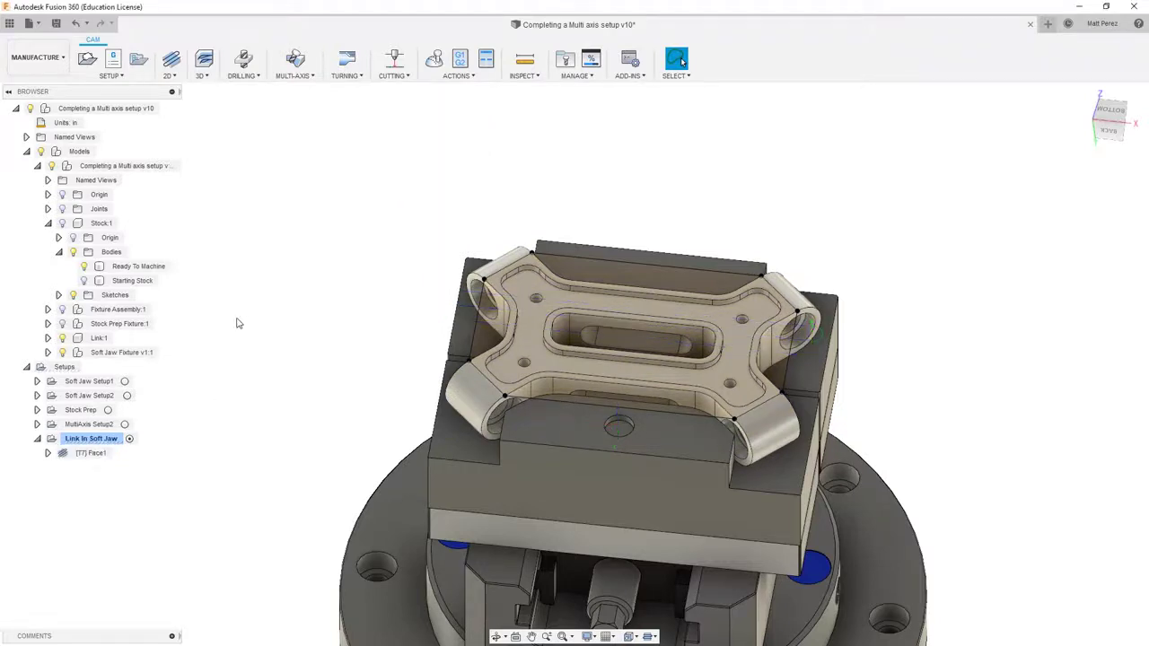
# Create a 2D Adaptive Clearing operation in the Link In Soft Jaw setup, using the bridged sketch outline as the pocket selection.
pyautogui.click(170, 75)
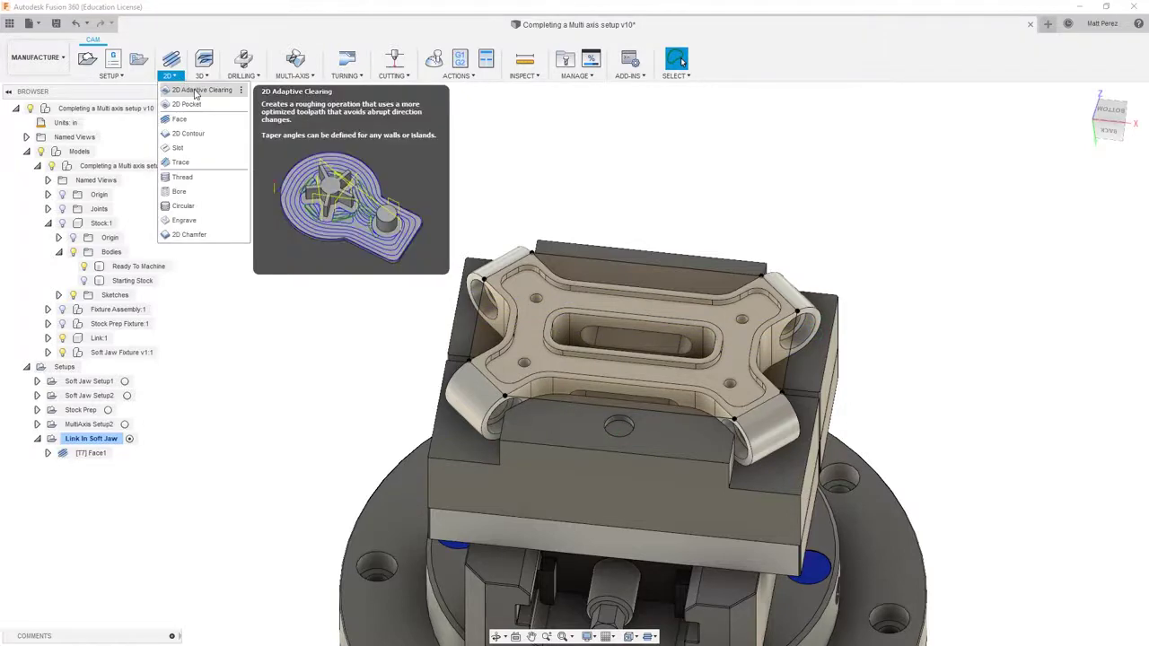
pyautogui.click(201, 76)
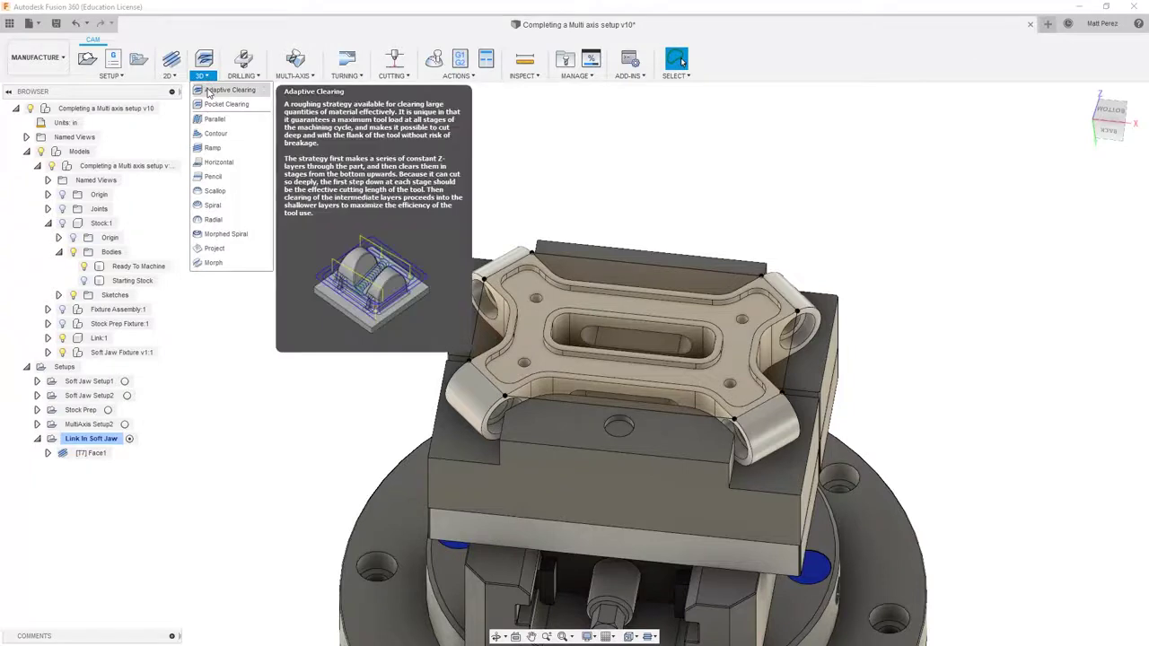
pyautogui.click(169, 75)
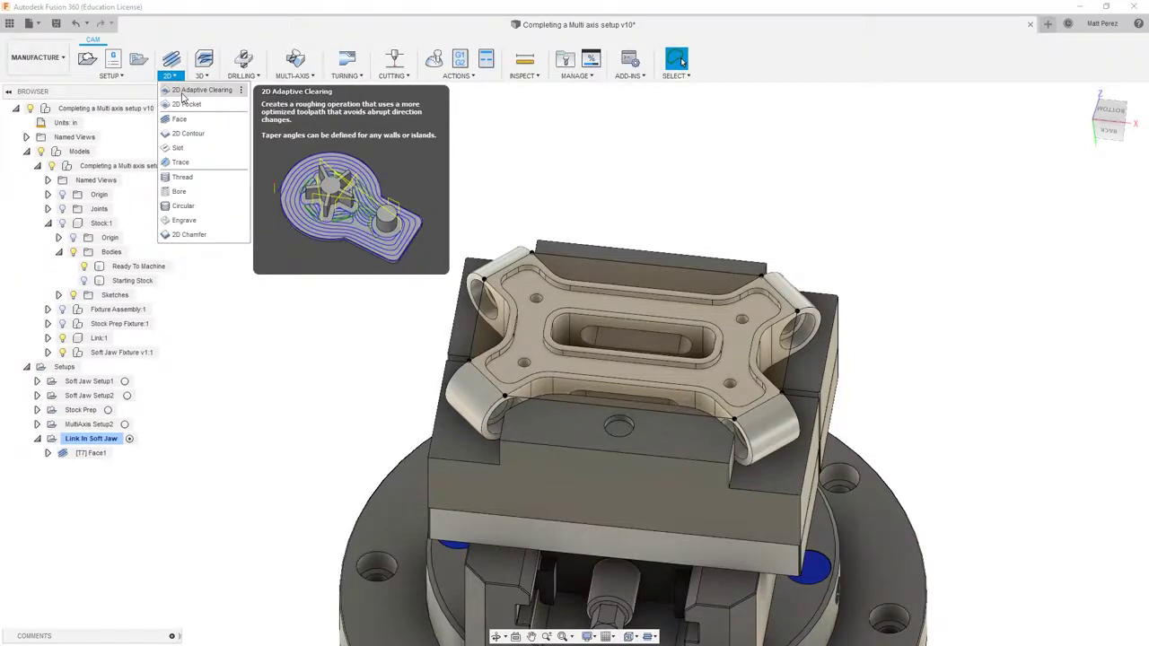
pyautogui.click(197, 90)
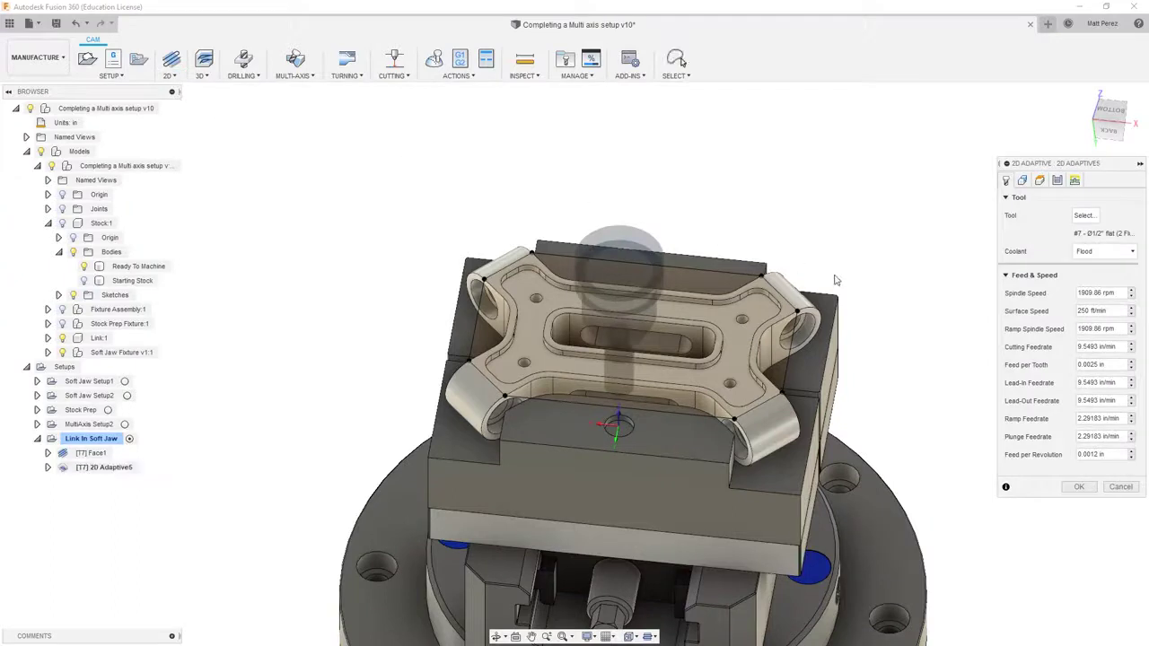
pyautogui.click(1021, 180)
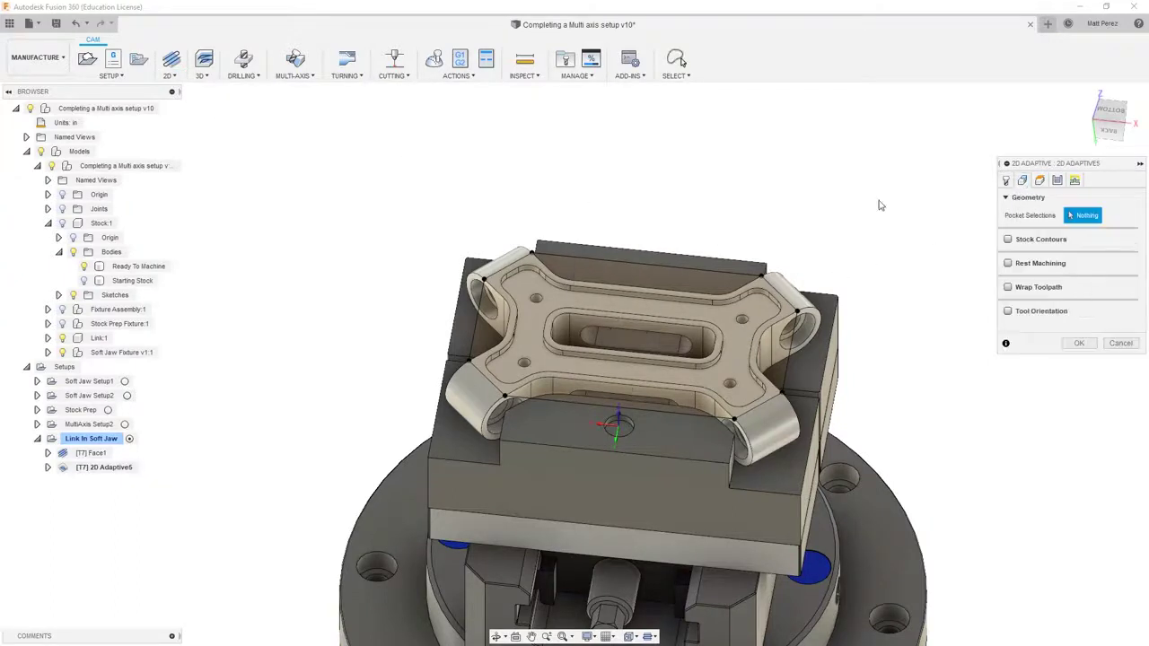
pyautogui.click(652, 267)
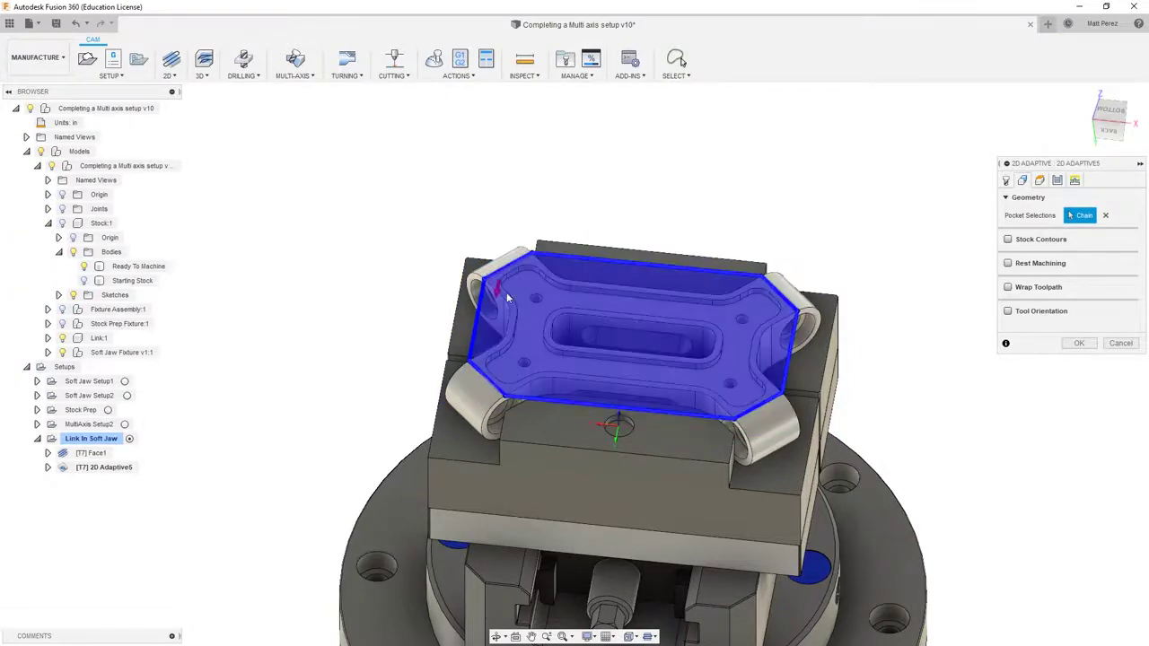
# Turn off Stock to Leave for the 2D adaptive operation and generate its toolpath across the link.
pyautogui.click(1057, 180)
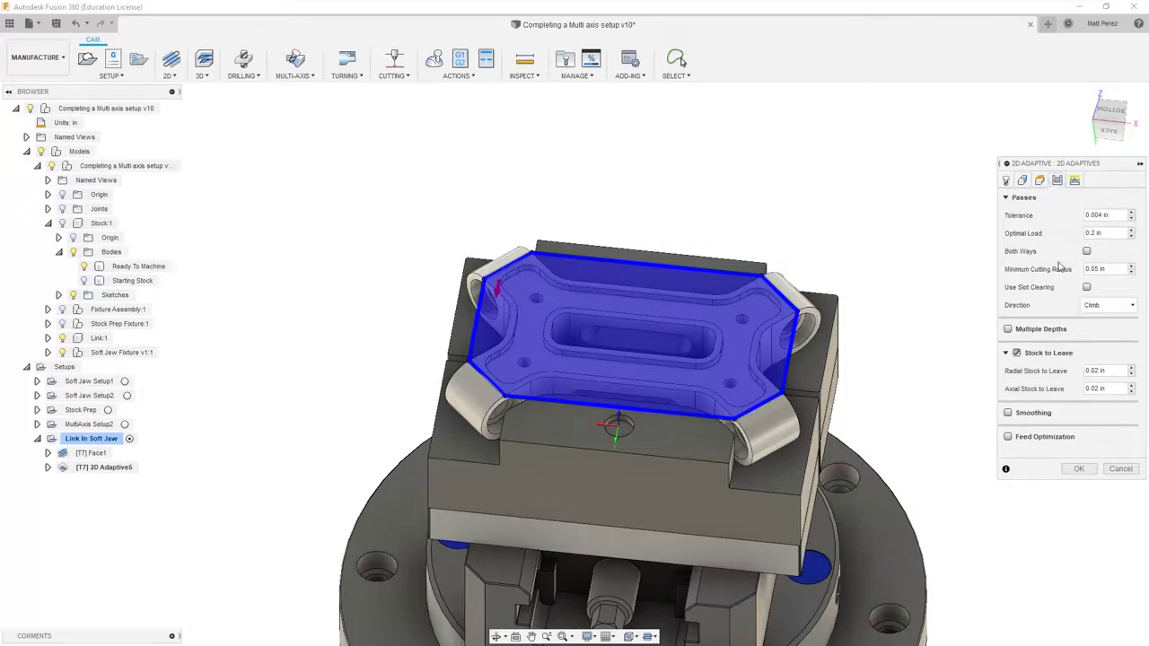
pyautogui.click(1016, 354)
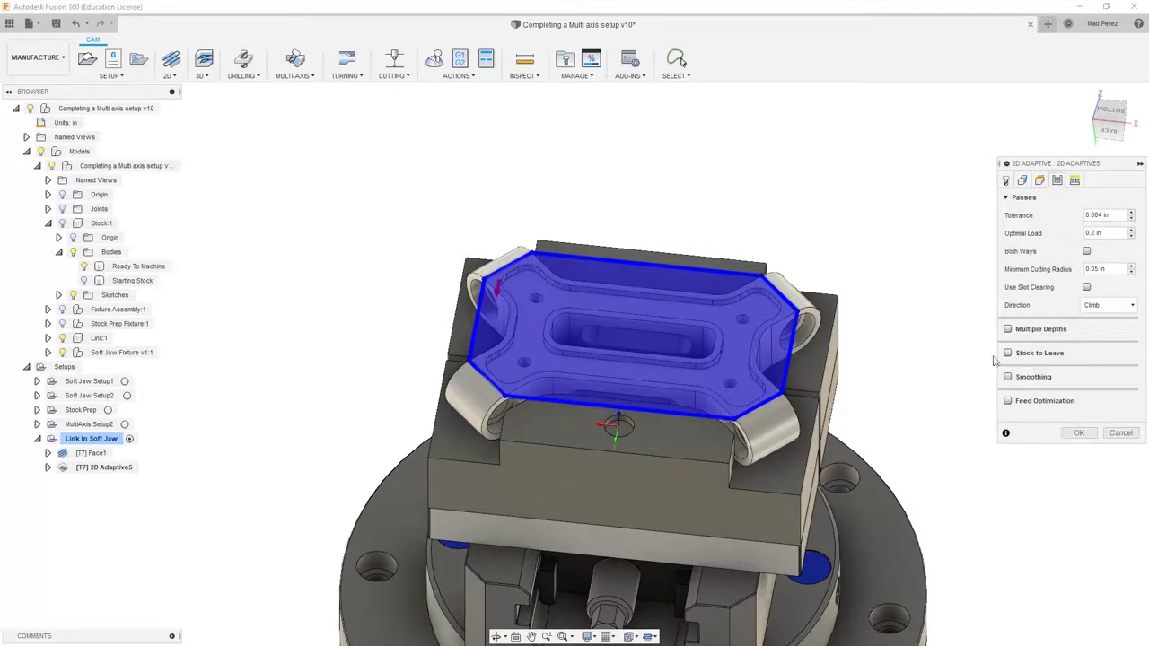
pyautogui.keyDown('shift'); pyautogui.moveTo(965, 353); pyautogui.dragTo(954, 310, button='middle'); pyautogui.keyUp('shift')
pyautogui.moveTo(728, 142); pyautogui.dragTo(728, 313, button='middle')
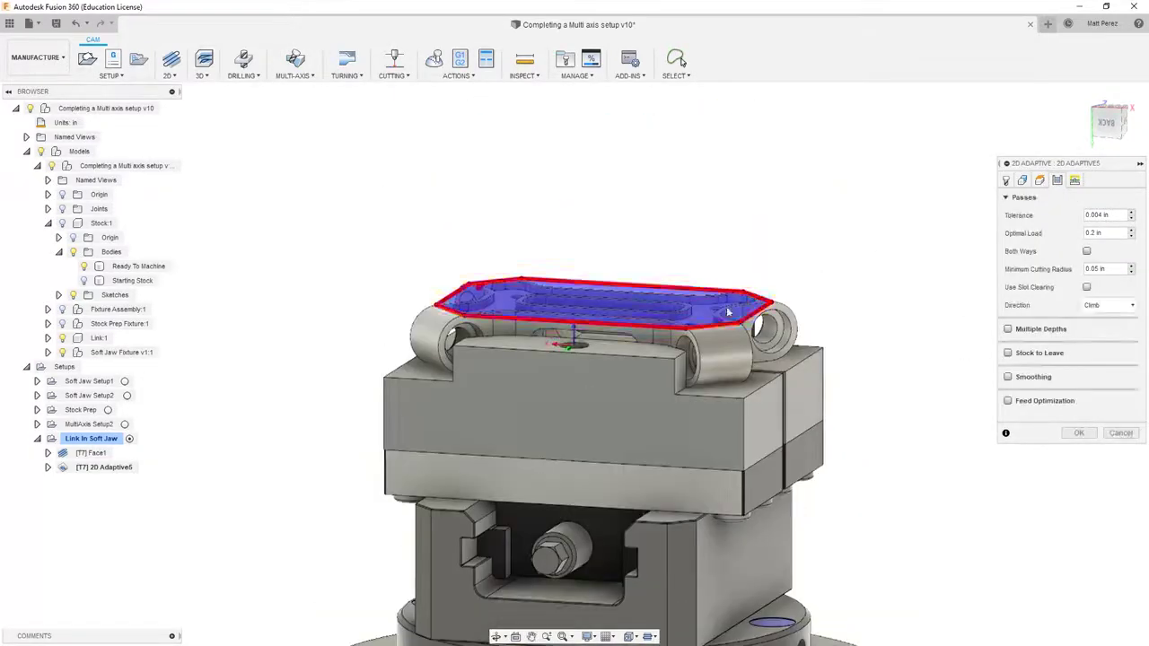
pyautogui.scroll(3, 715, 309)
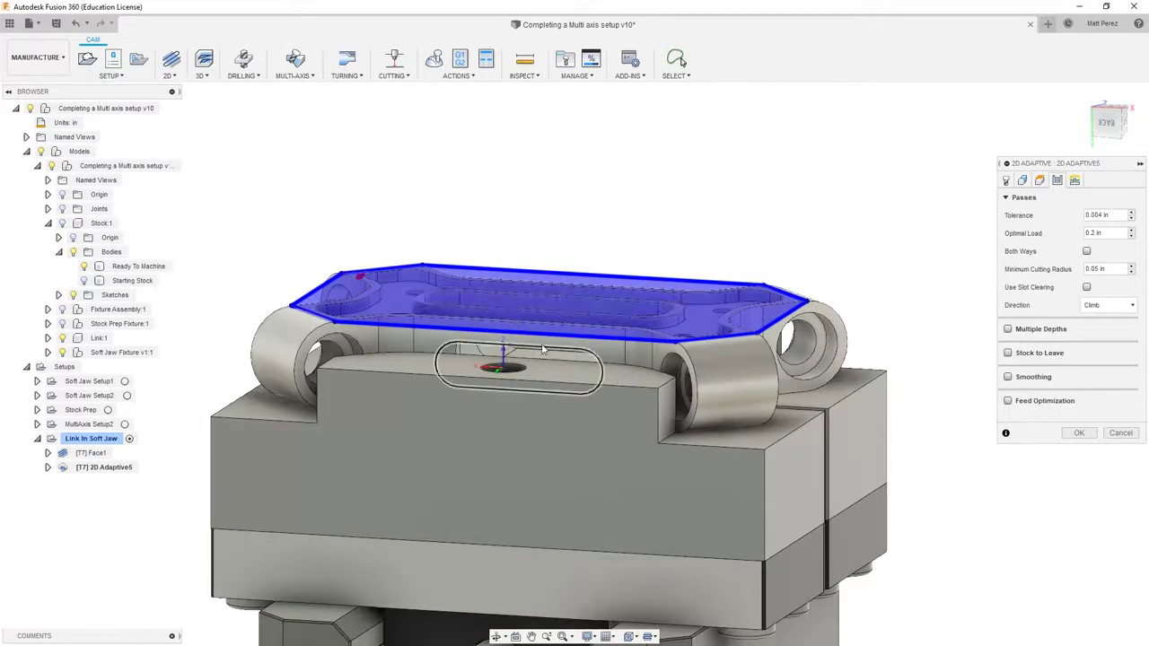
pyautogui.click(1078, 433)
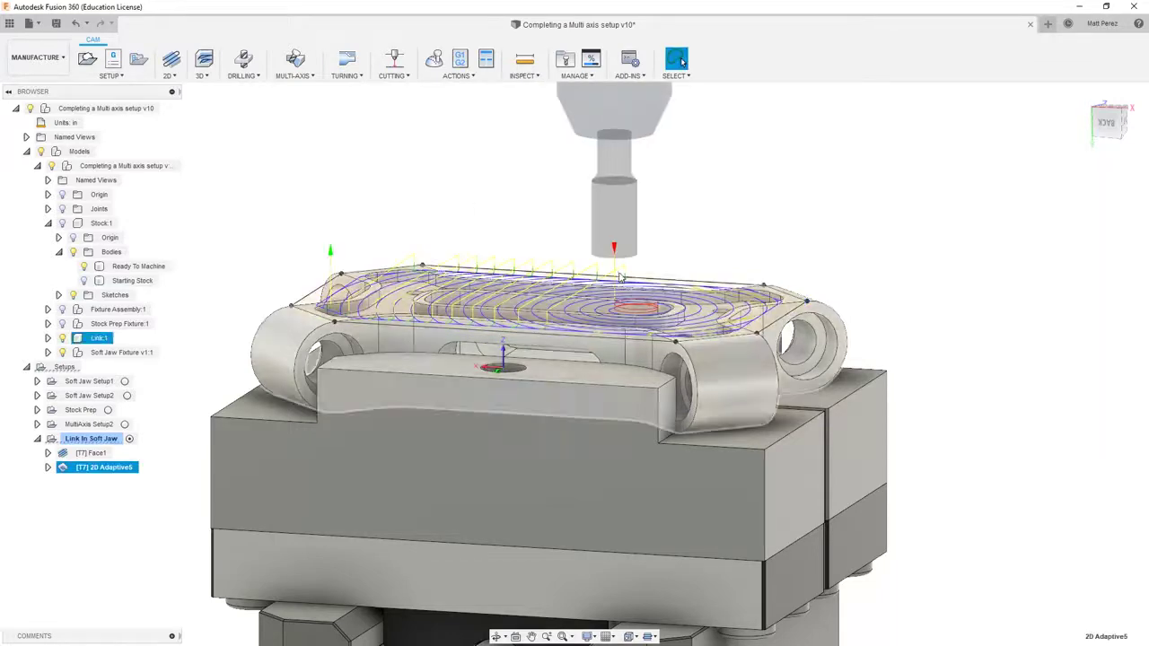
pyautogui.keyDown('shift'); pyautogui.moveTo(632, 269); pyautogui.dragTo(625, 303, button='middle'); pyautogui.keyUp('shift')
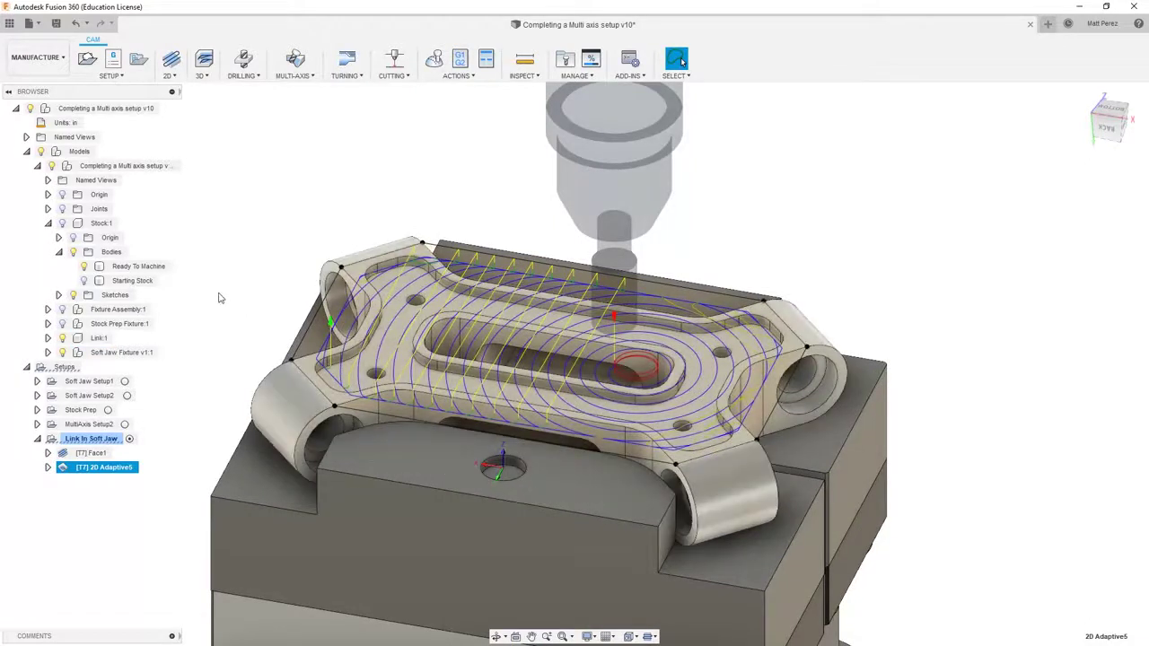
pyautogui.press('Escape')
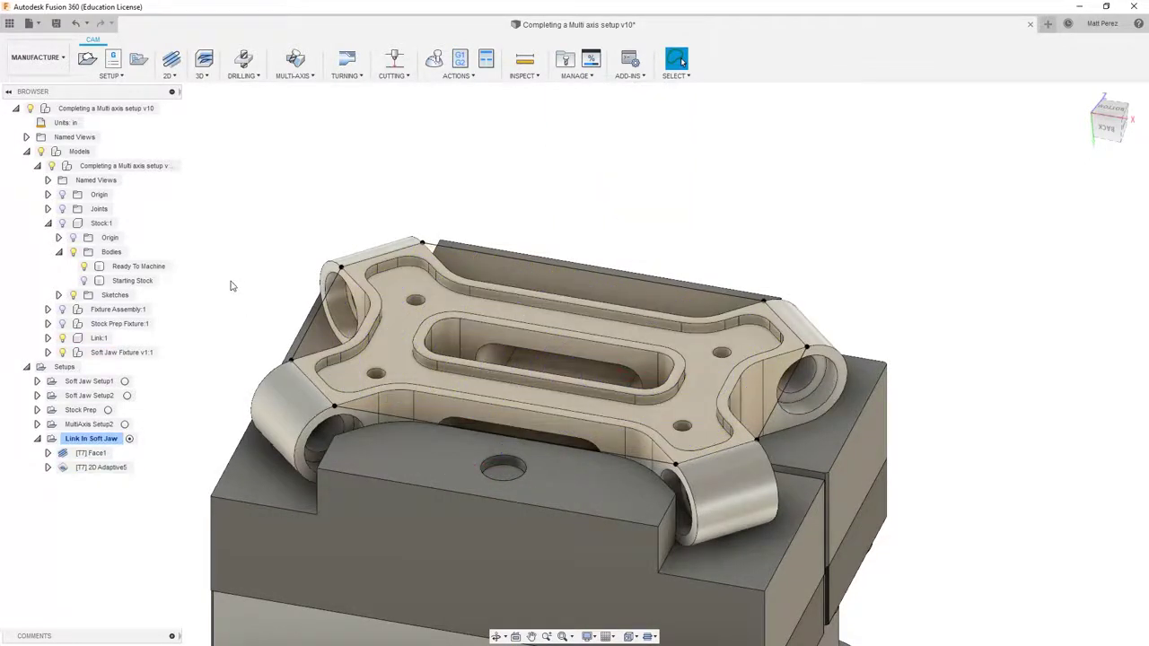
pyautogui.click(169, 75)
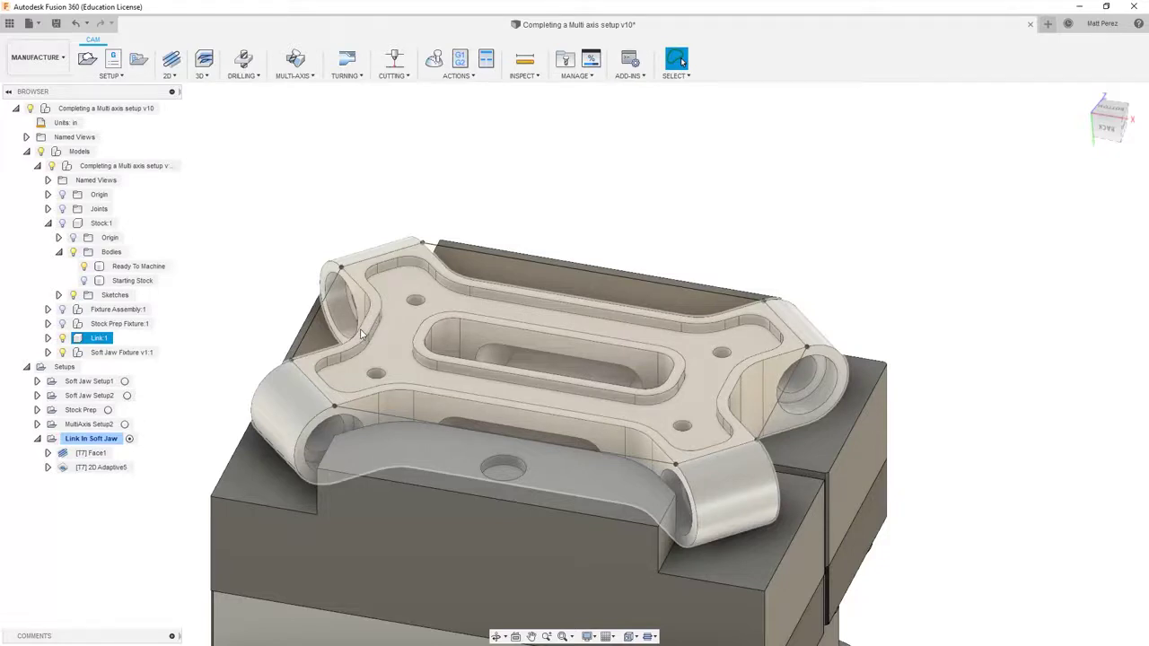
pyautogui.click(297, 273)
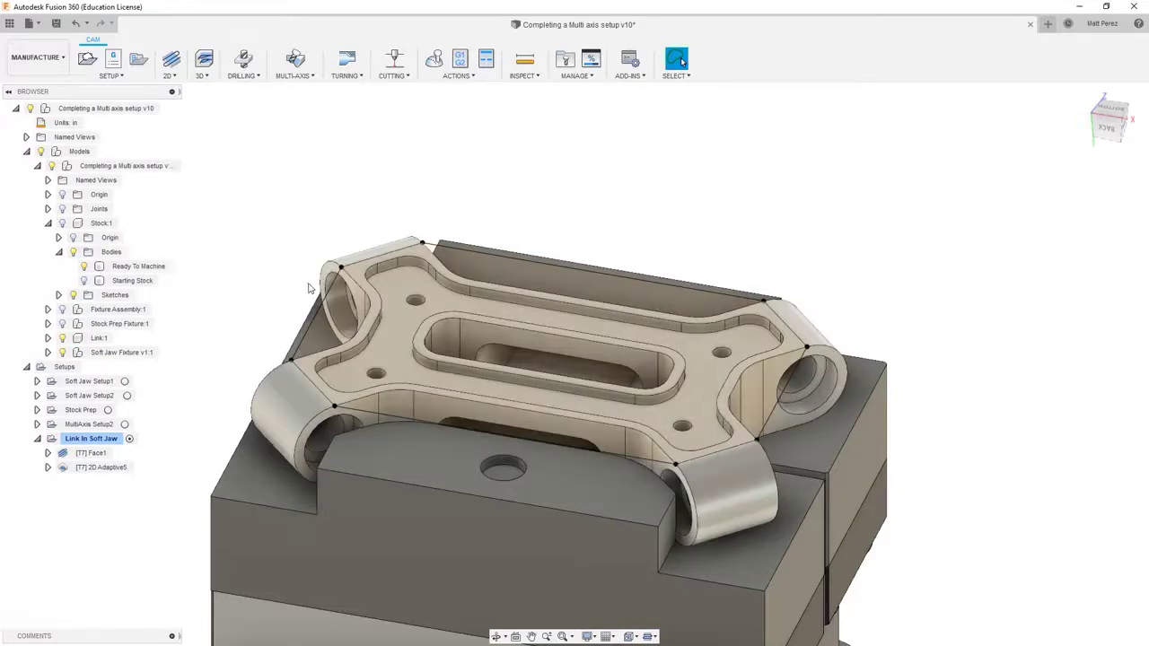
# Return to the Design workspace, activate the Link component, and reopen its rim boundary sketch for editing.
pyautogui.click(36, 57)
pyautogui.click(42, 93)
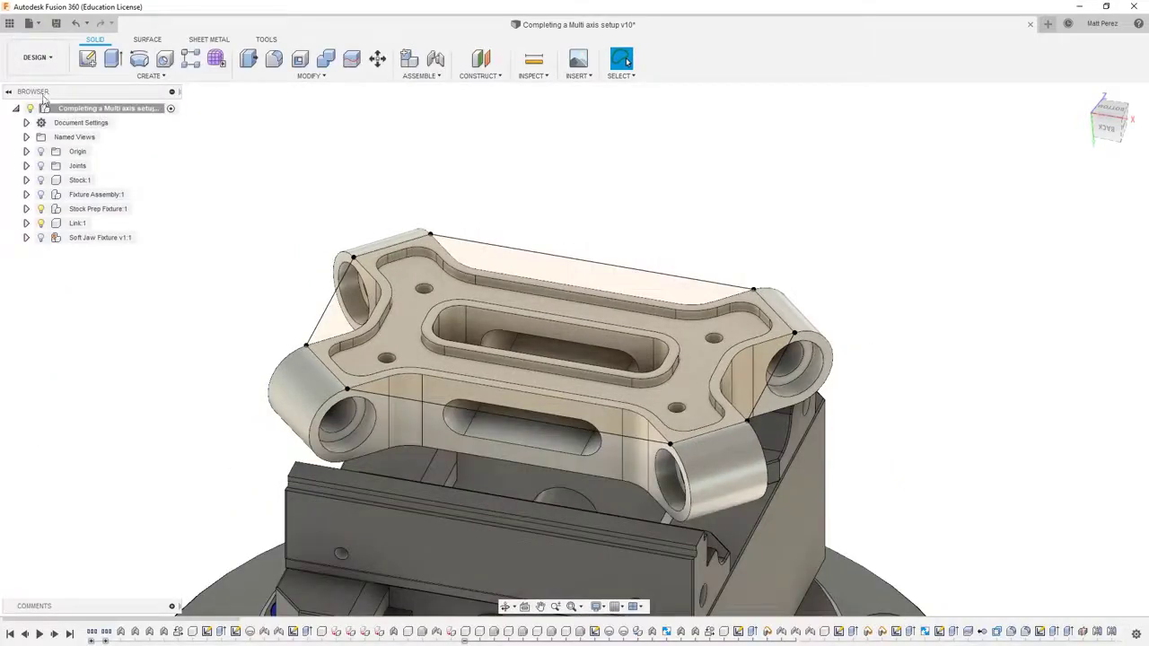
pyautogui.scroll(-4, 1087, 597)
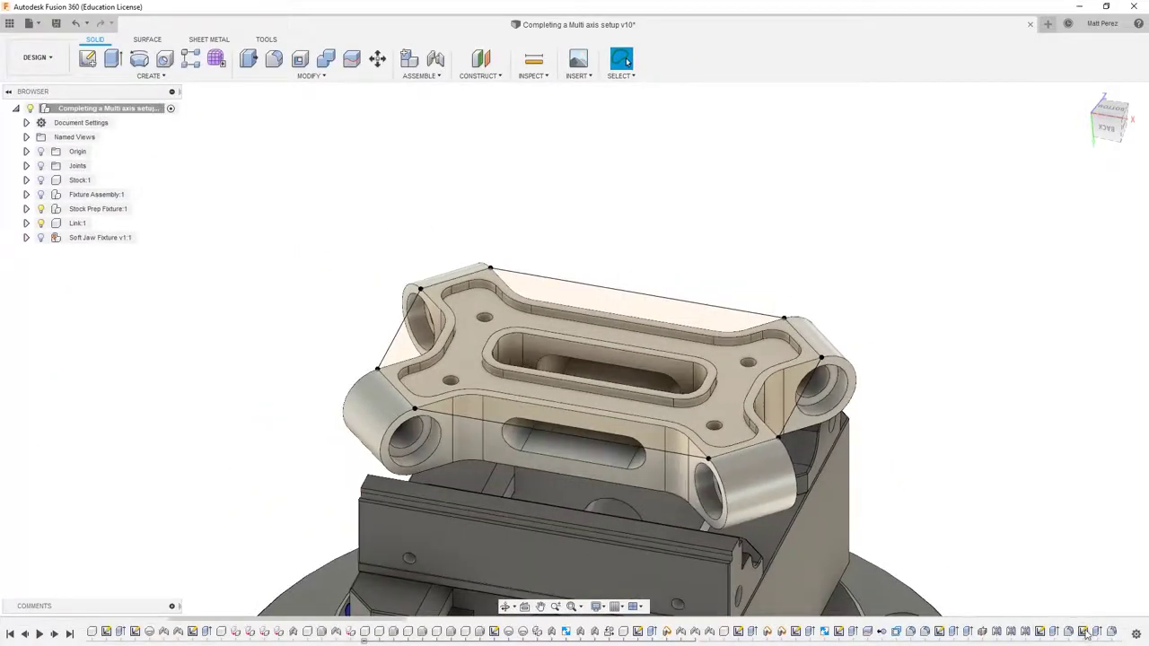
pyautogui.click(94, 222)
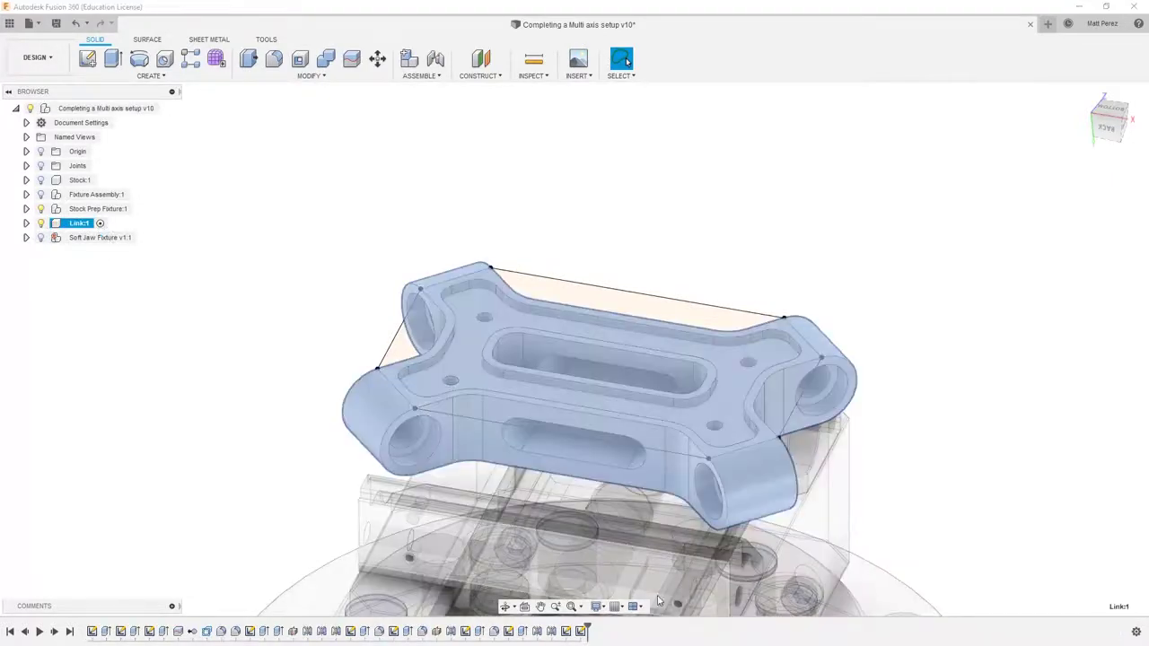
pyautogui.rightClick(581, 631)
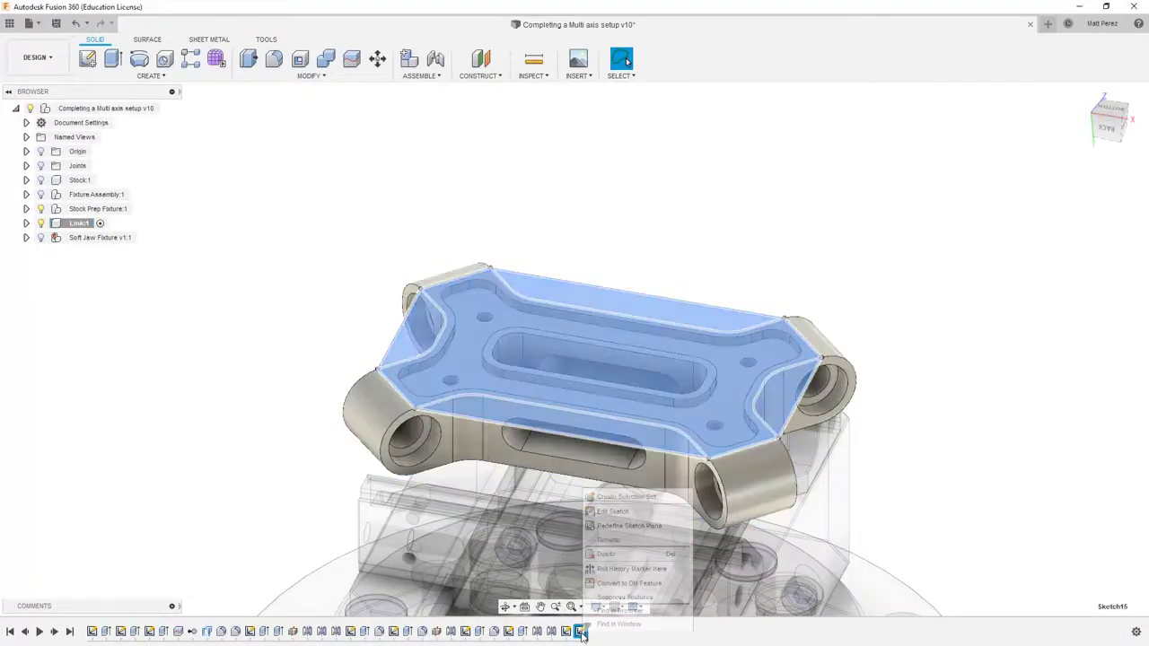
pyautogui.click(597, 512)
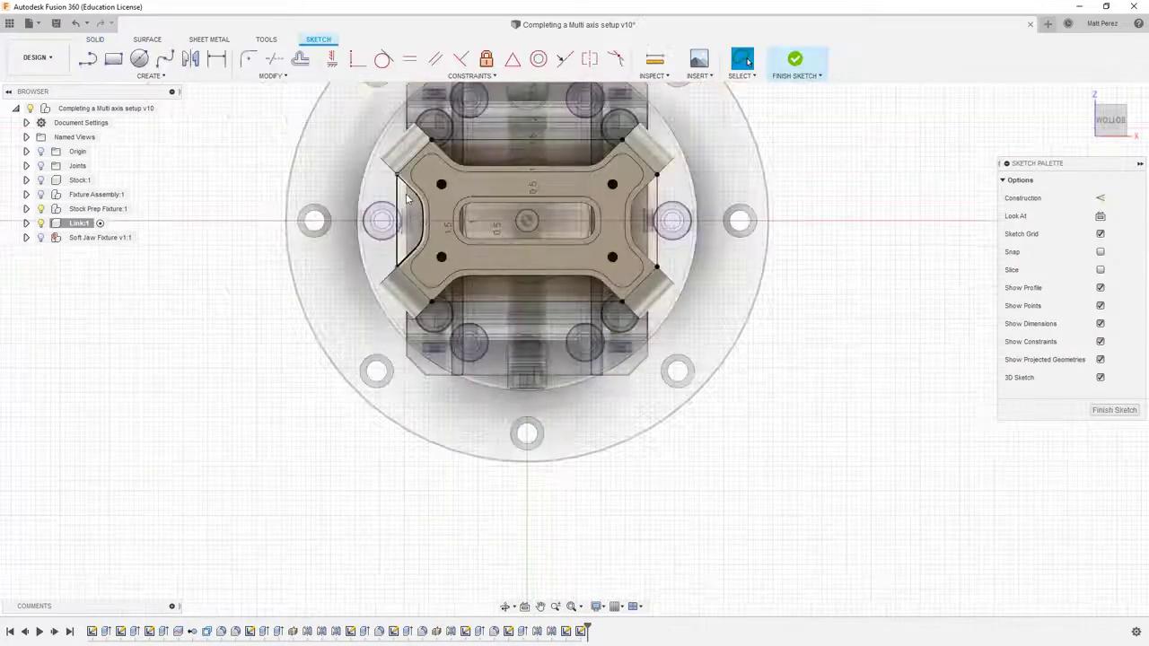
# Convert the four straight lines bridging the gaps between the link's arms to construction geometry.
pyautogui.click(397, 199)
pyautogui.press('x')
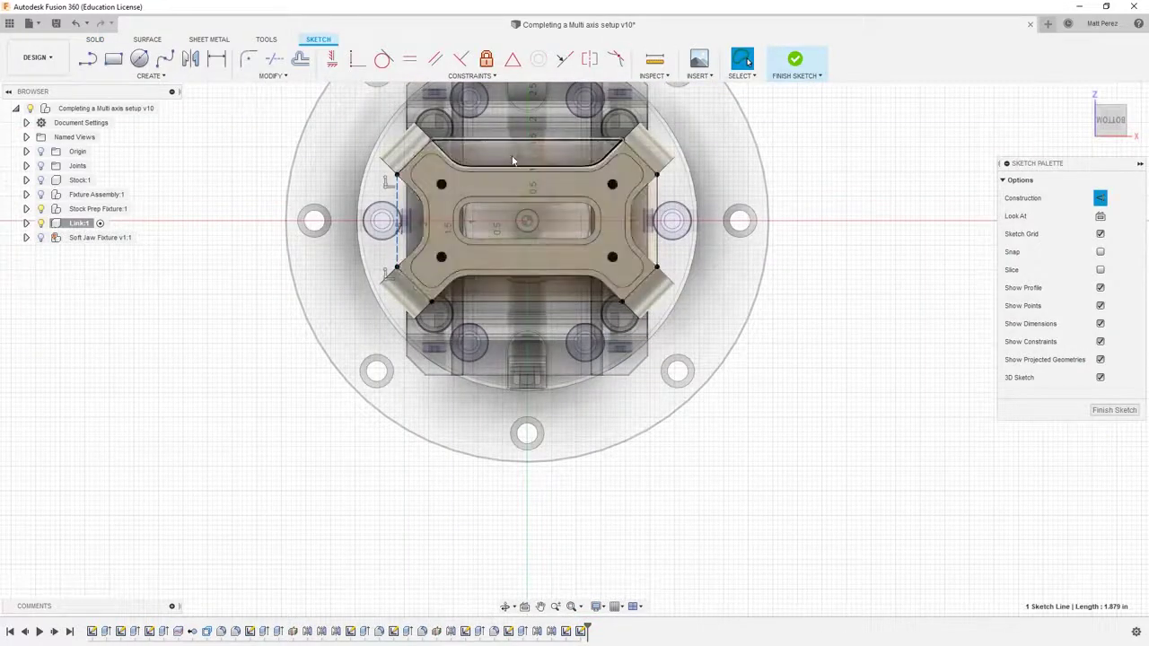
pyautogui.click(511, 140)
pyautogui.press('x')
pyautogui.click(656, 224)
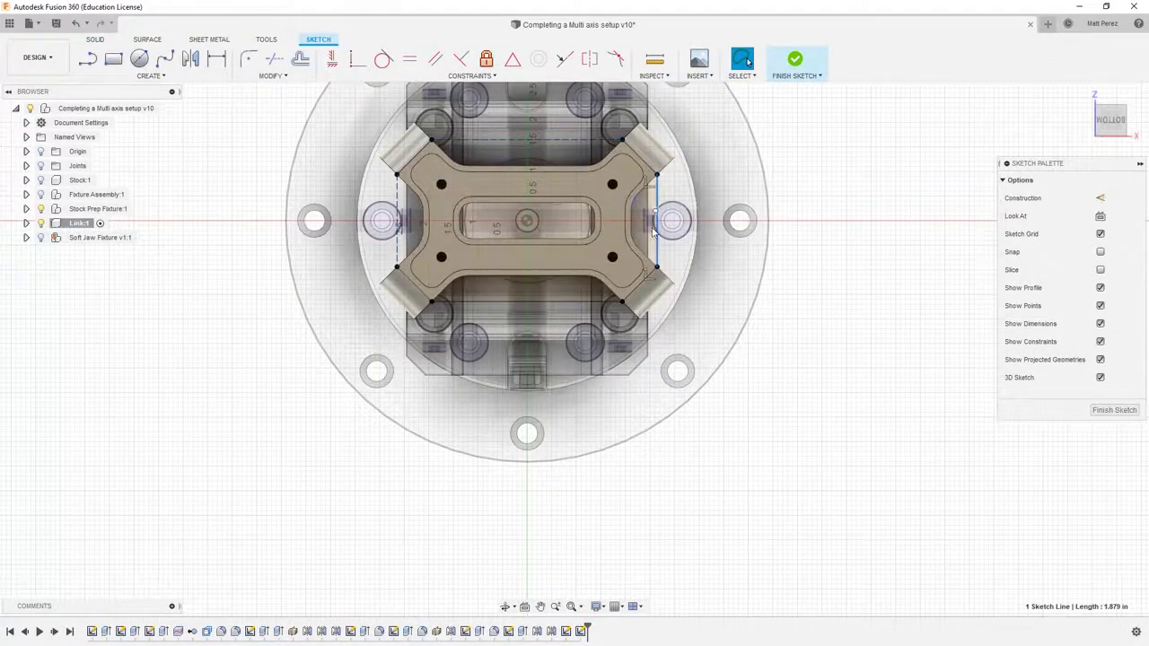
pyautogui.press('x')
pyautogui.click(594, 304)
pyautogui.press('x')
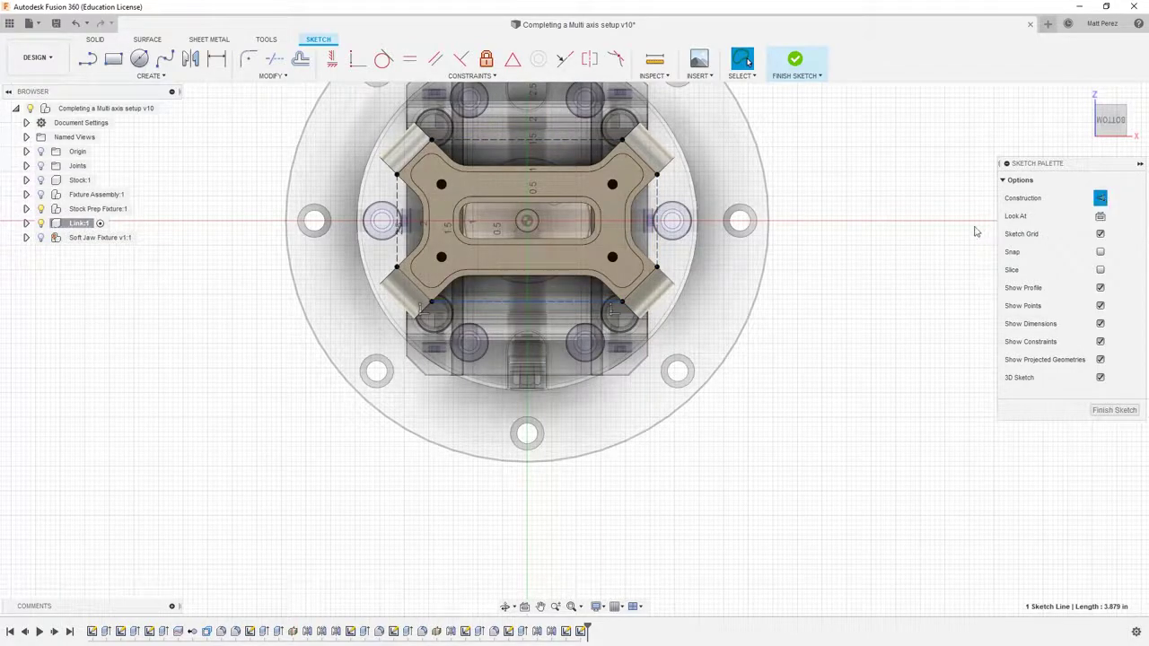
pyautogui.click(919, 232)
# Offset the link's complete outer rim outline outward by 0.25 in.
pyautogui.scroll(3, 525, 261)
pyautogui.keyDown('shift'); pyautogui.moveTo(525, 256); pyautogui.dragTo(454, 120, button='middle'); pyautogui.keyUp('shift')
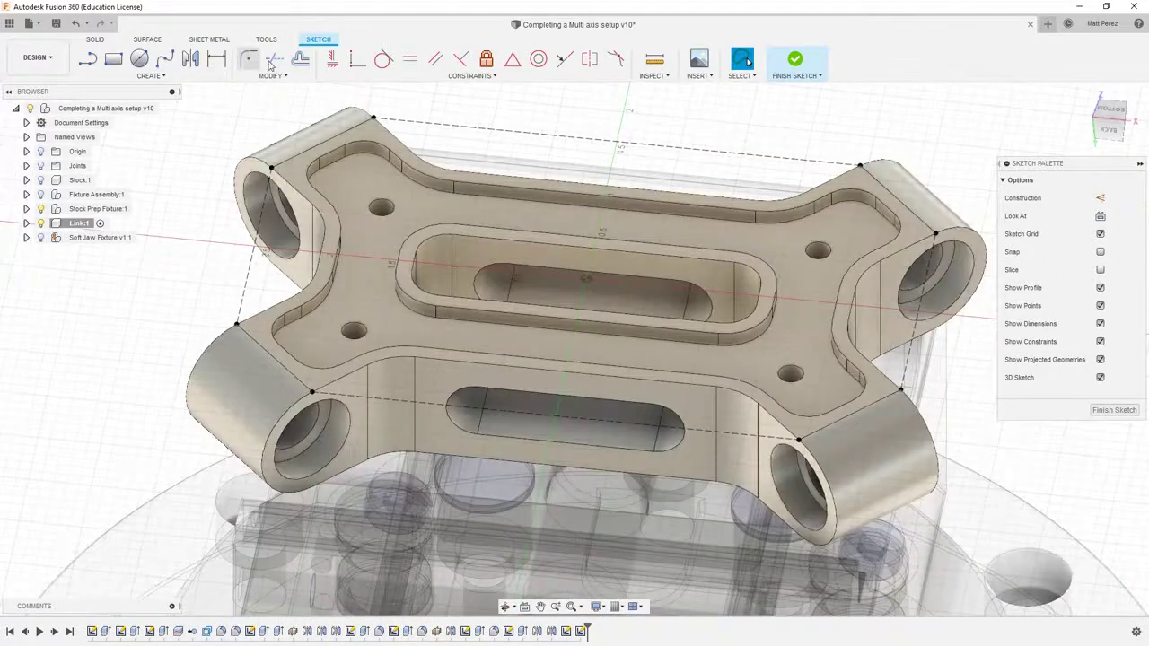
pyautogui.click(301, 59)
pyautogui.click(363, 122)
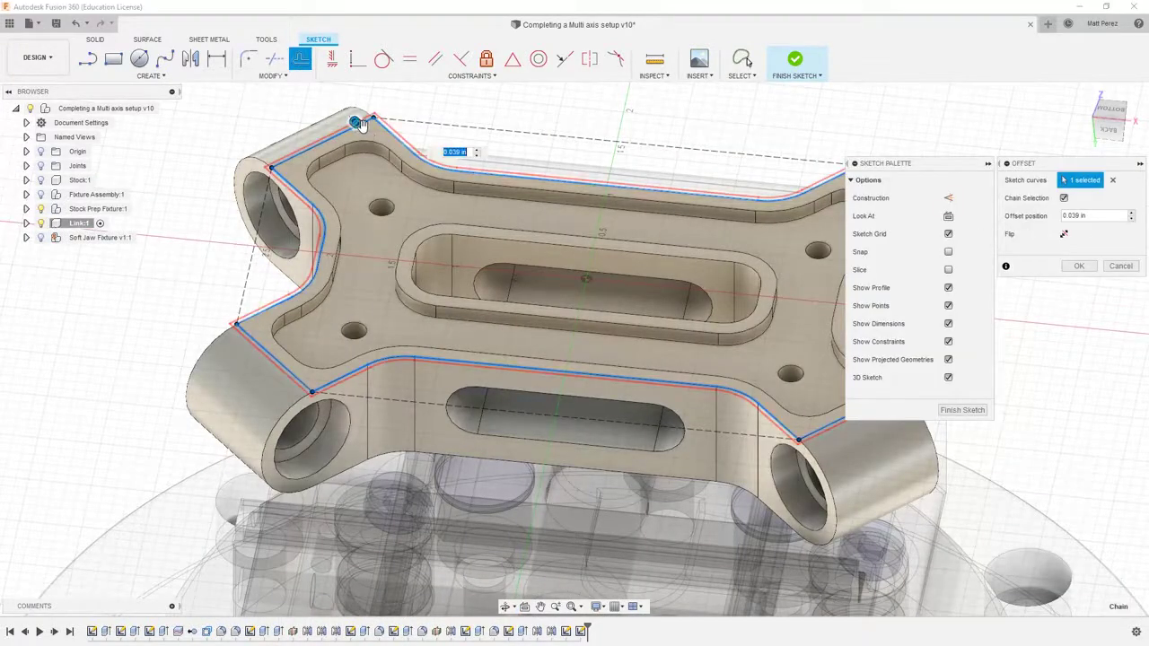
pyautogui.press('BackSpace')
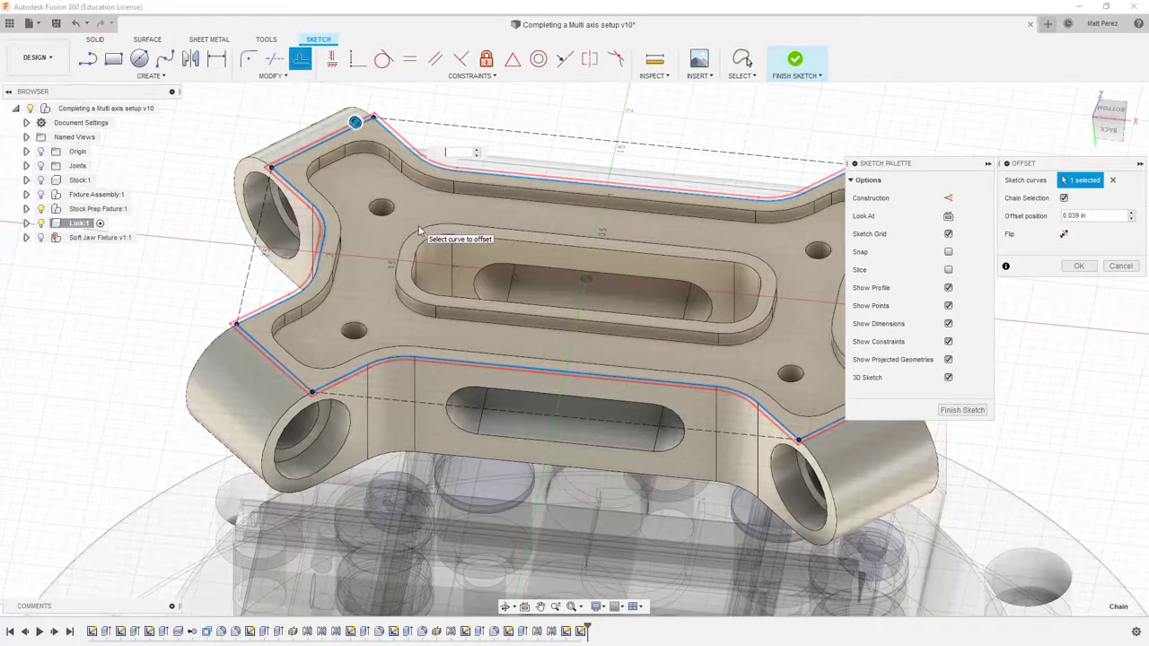
pyautogui.write('.25')
pyautogui.press('Return')
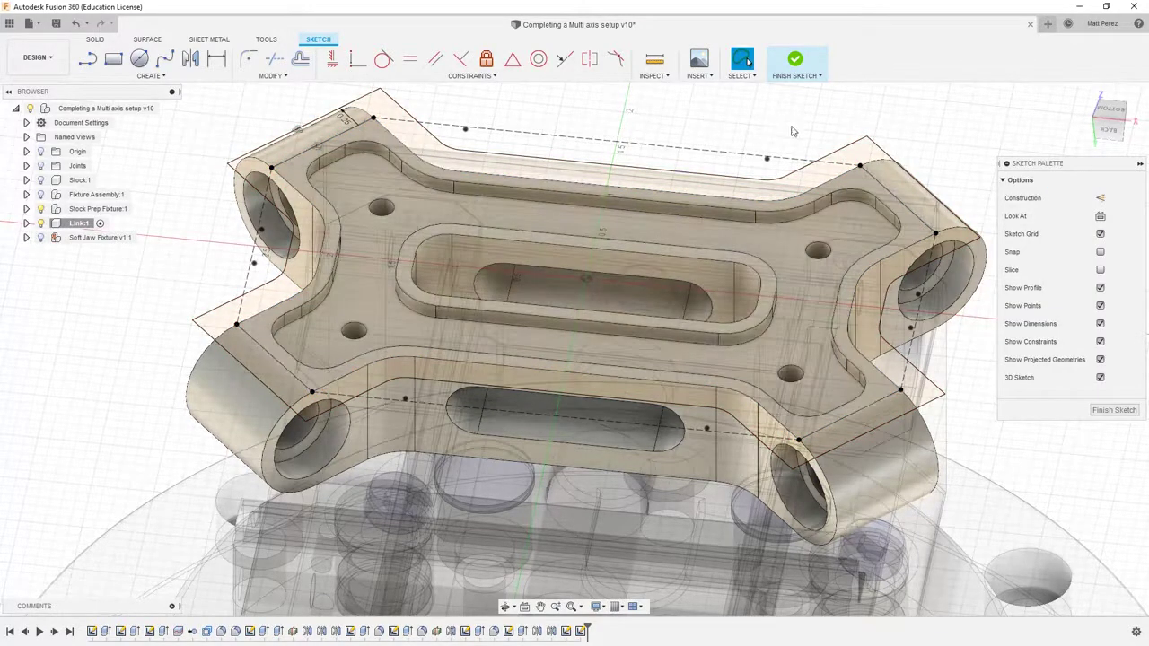
# Convert the original projected outer rim outline, inside the offset curve, to construction geometry.
pyautogui.click(797, 196)
pyautogui.doubleClick(792, 200)
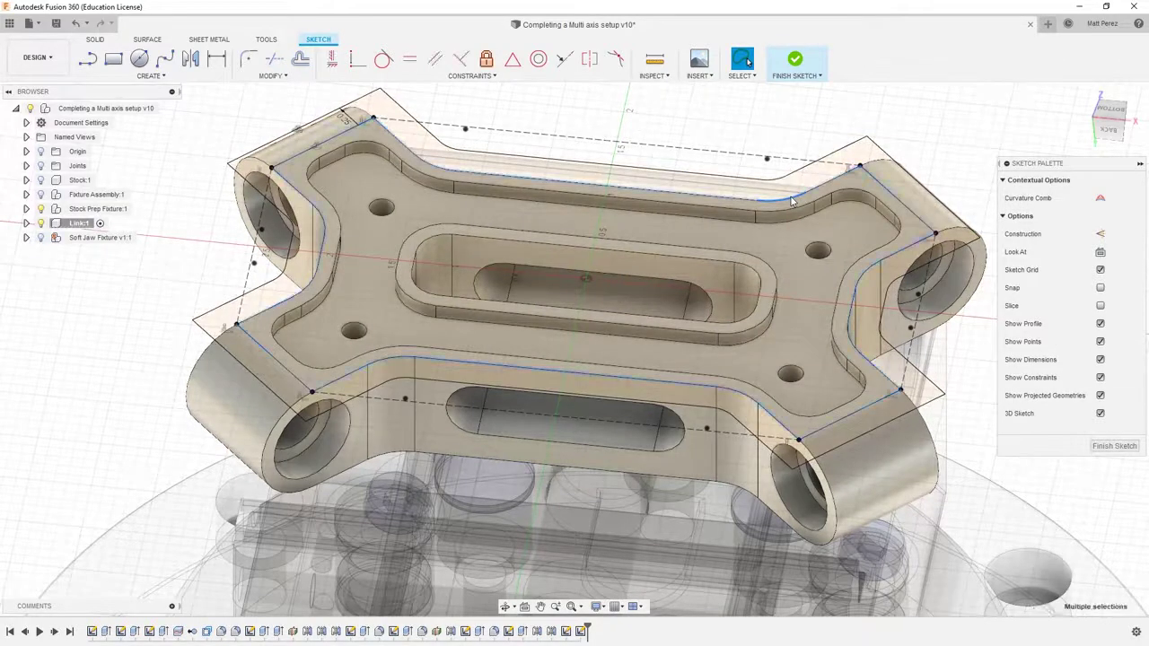
pyautogui.click(1101, 233)
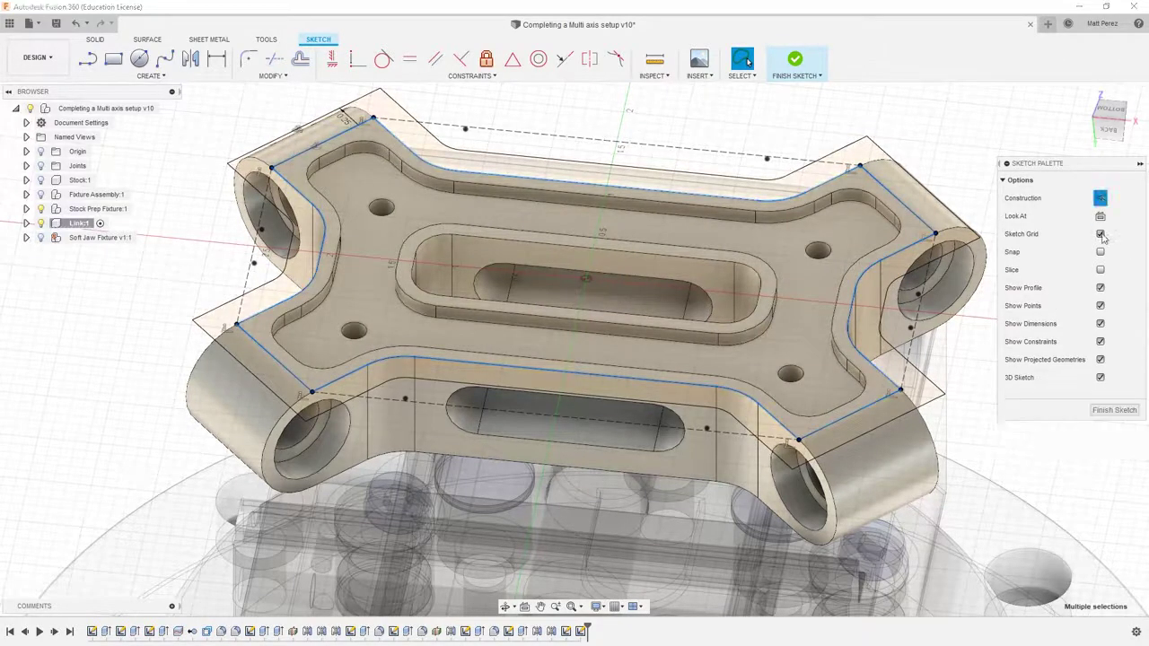
# Finish the boundary sketch and return to the Manufacture workspace with the top-level component active.
pyautogui.click(1109, 410)
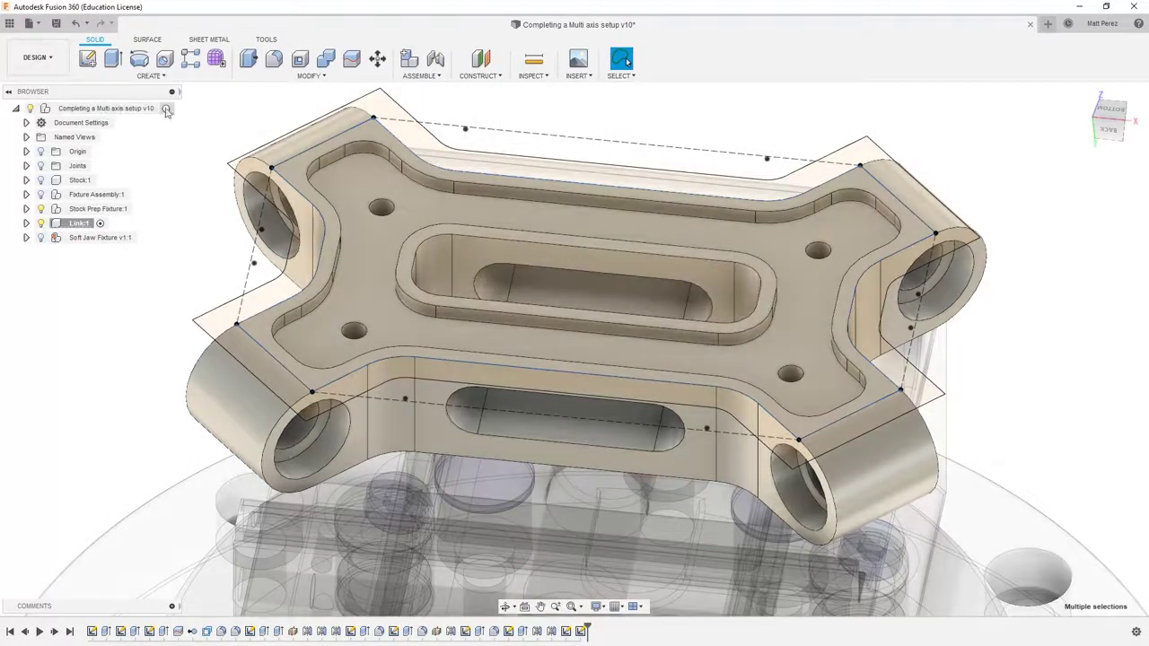
pyautogui.doubleClick(69, 109)
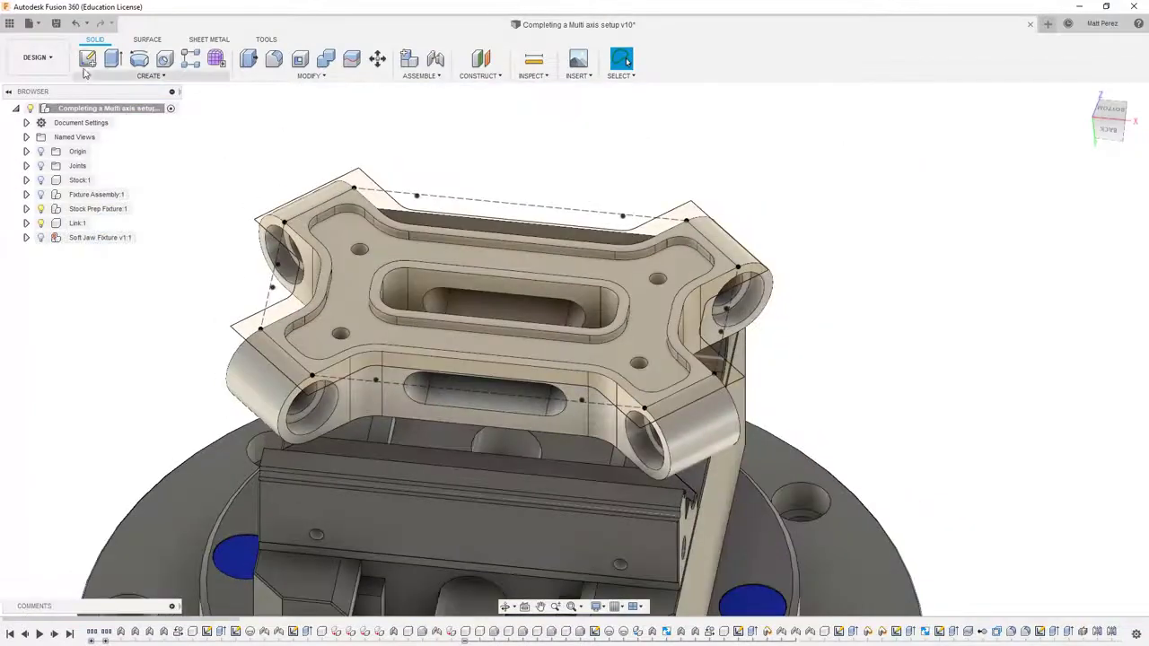
pyautogui.click(37, 57)
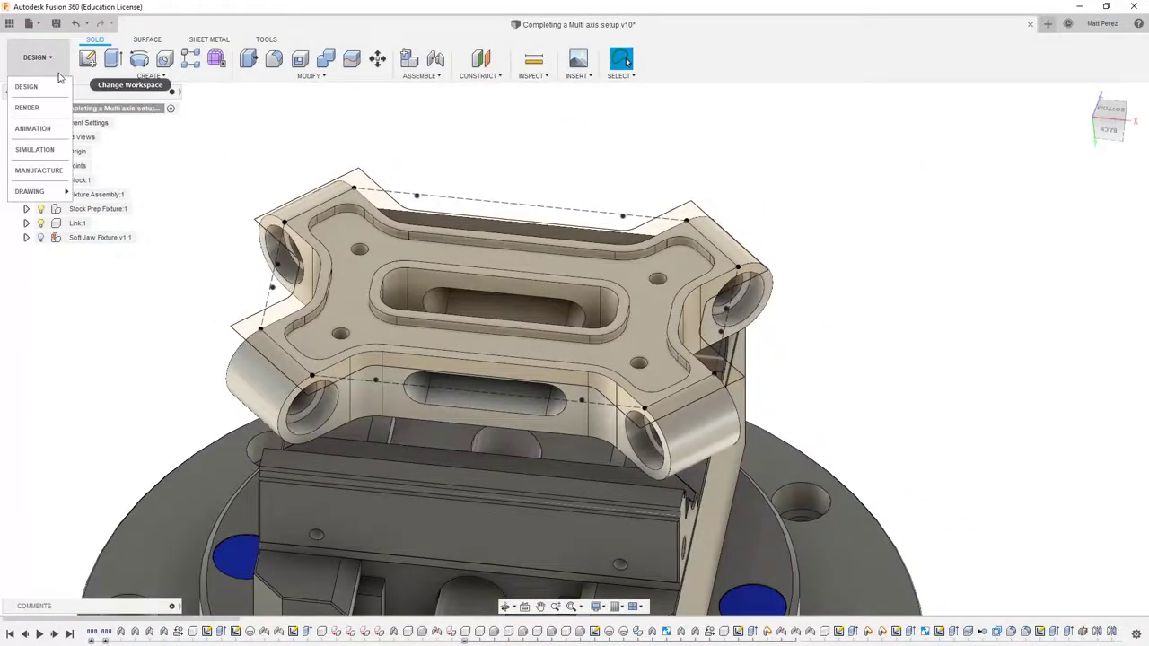
pyautogui.click(39, 170)
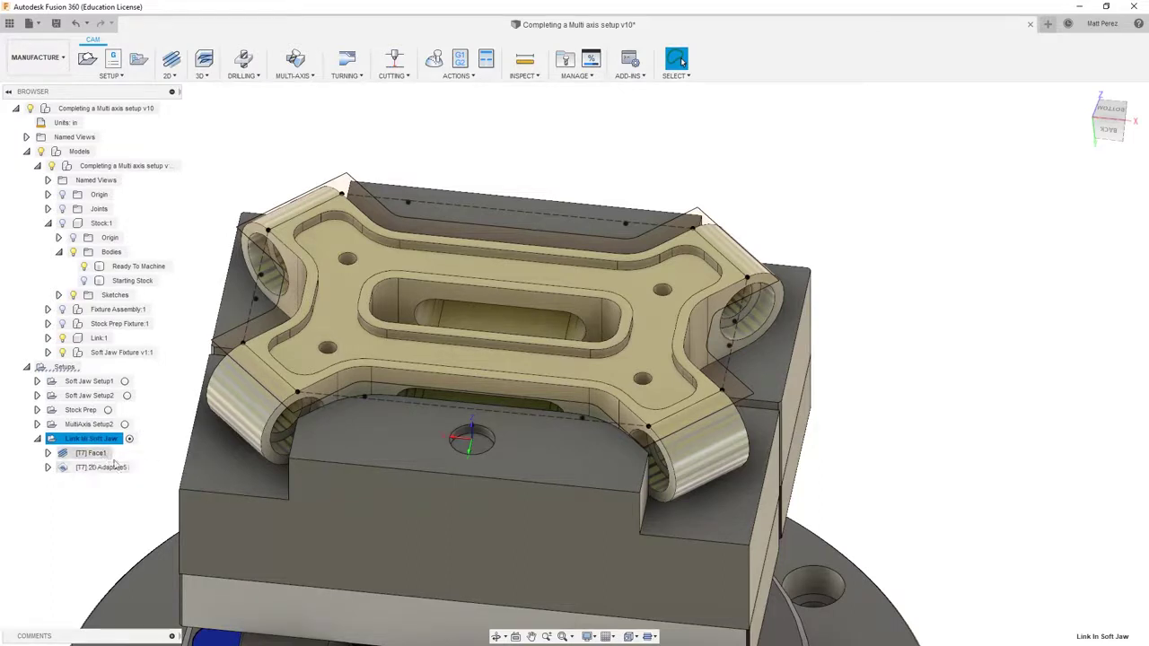
# Edit the 2D Adaptive5 operation, replace its pocket selection with the offset outline chain around the link's rim, and regenerate it.
pyautogui.click(104, 467)
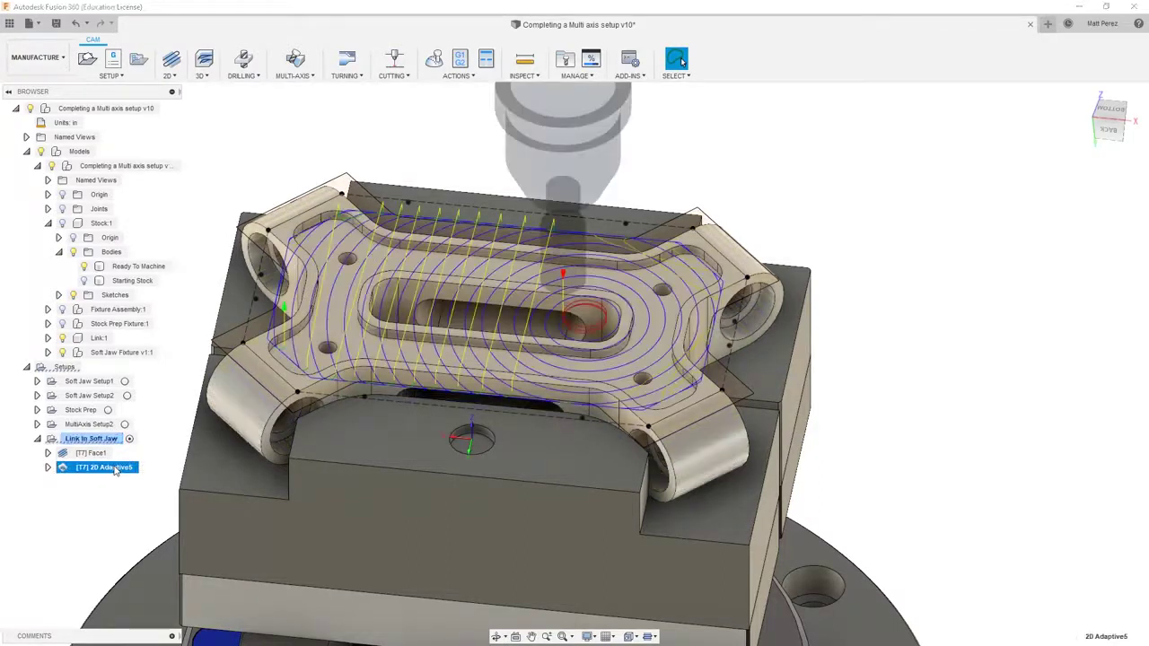
pyautogui.click(256, 280)
pyautogui.rightClick(114, 467)
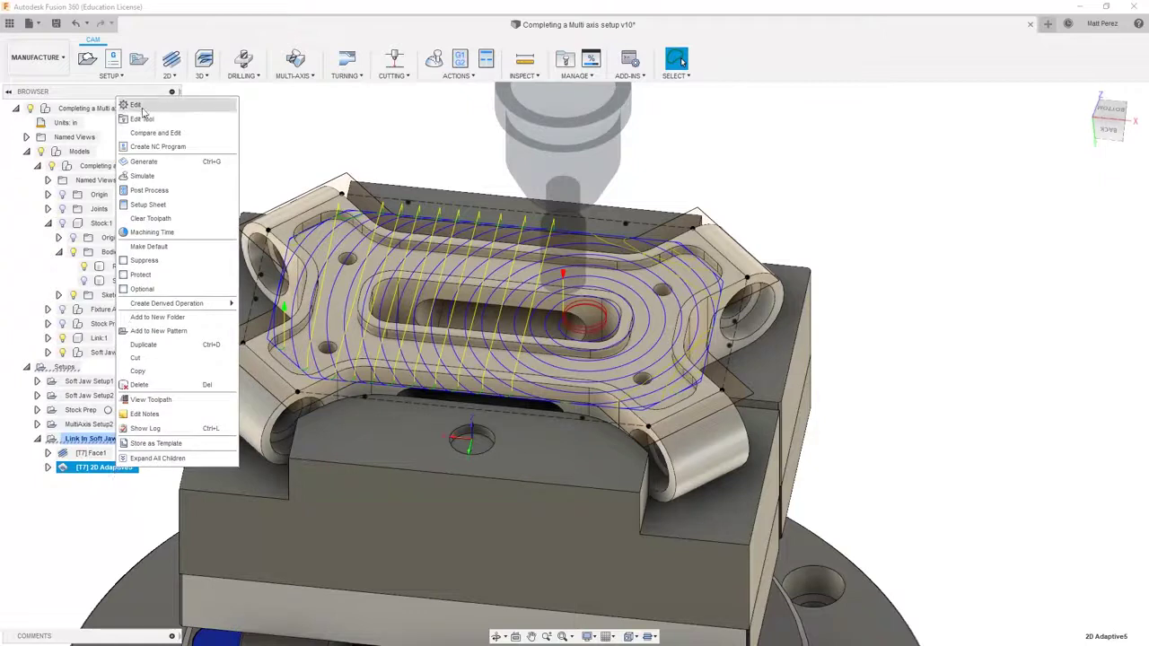
pyautogui.click(143, 110)
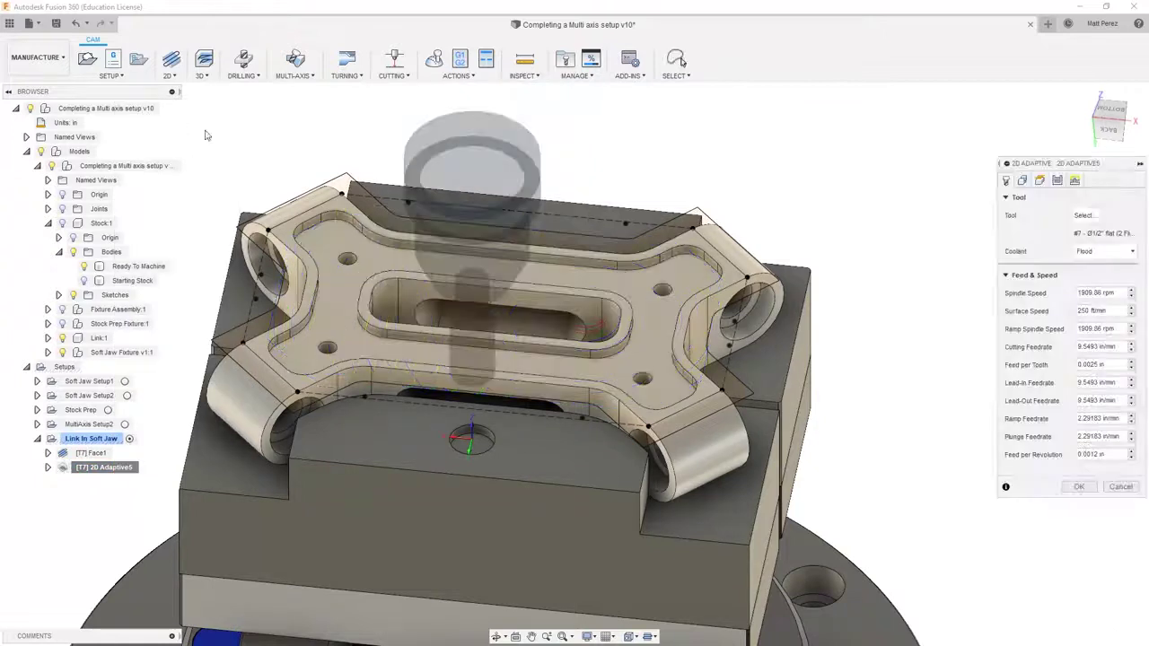
pyautogui.click(1024, 179)
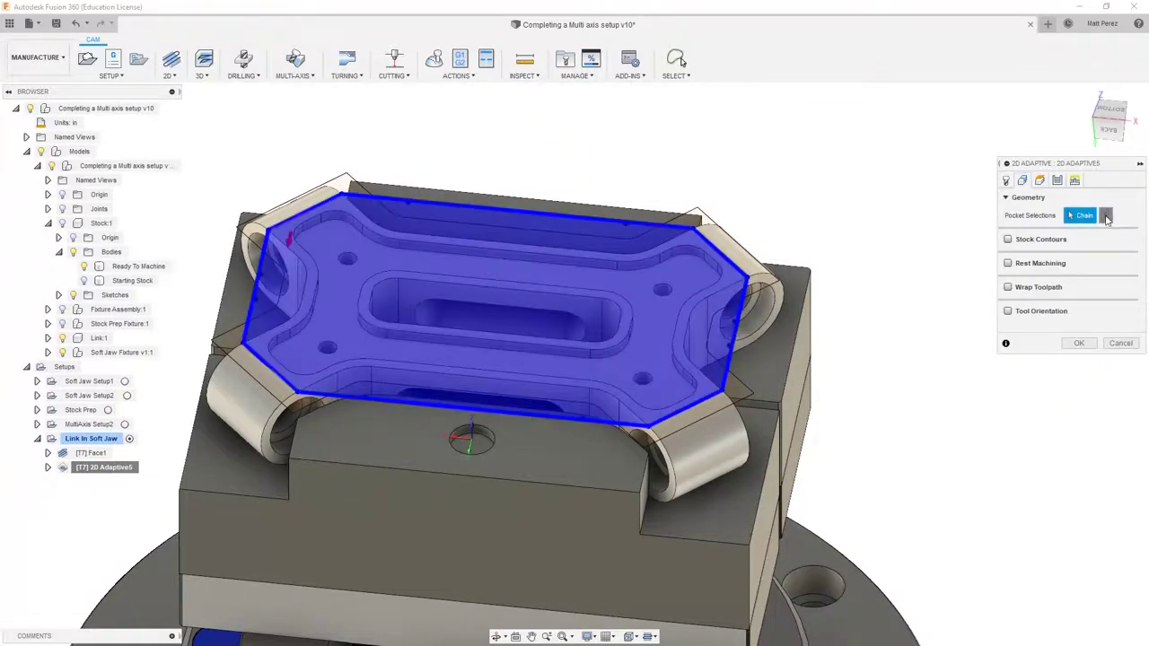
pyautogui.click(1111, 216)
pyautogui.click(454, 220)
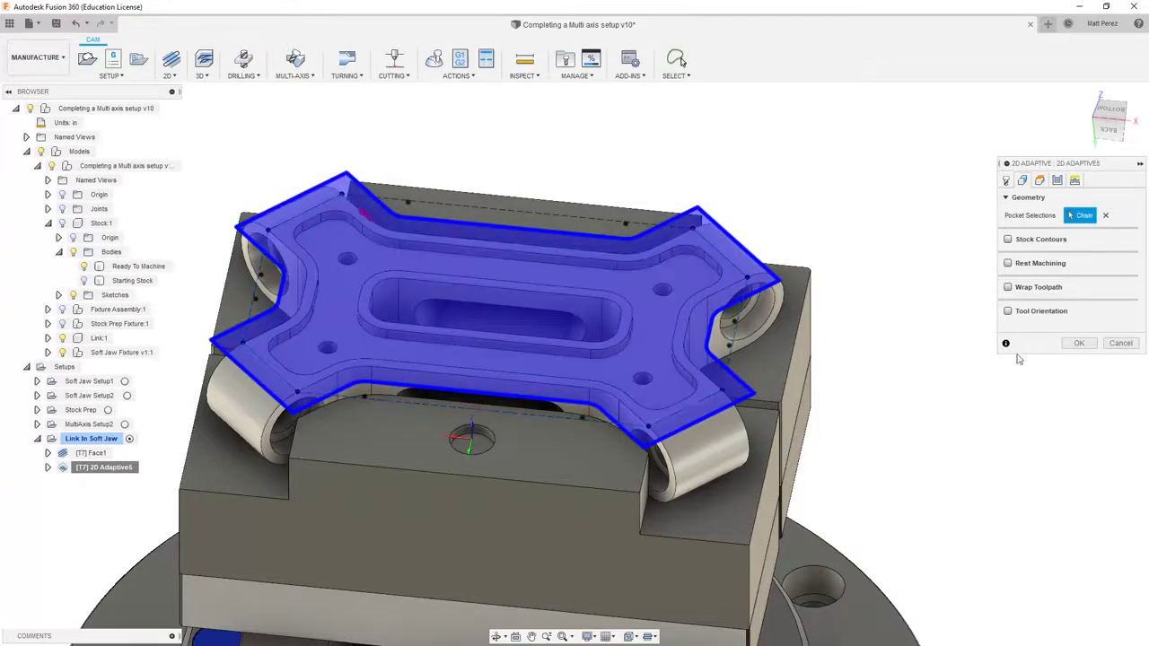
pyautogui.click(1082, 344)
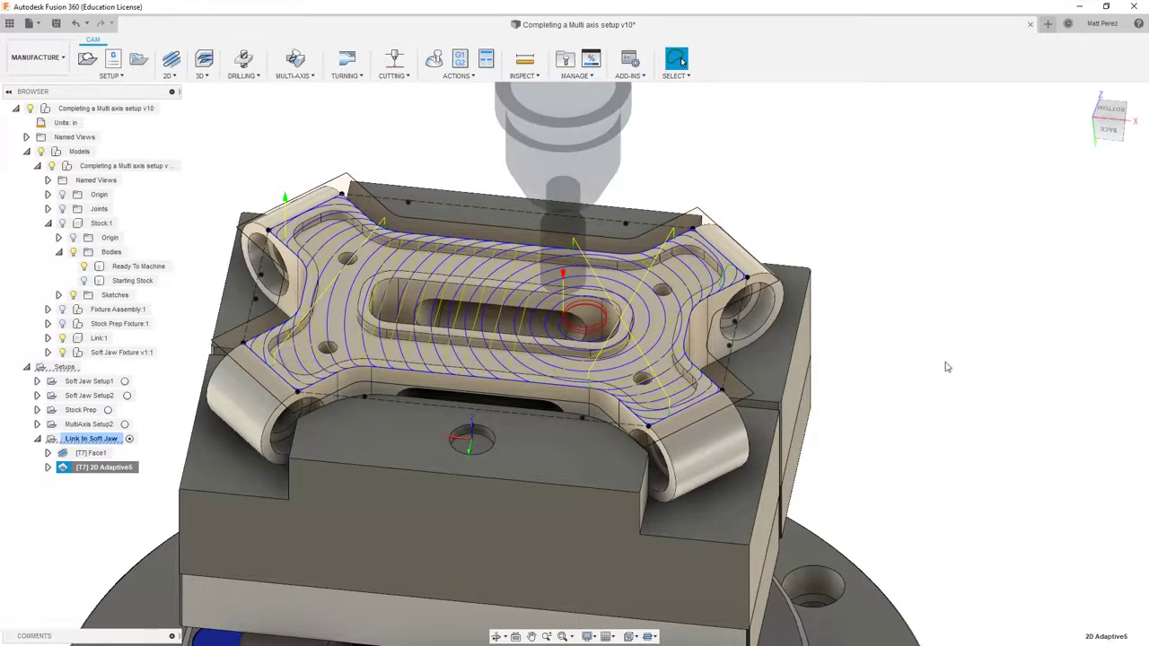
# Hide Sketch15, the boundary sketch, in the Link component.
pyautogui.click(968, 380)
pyautogui.scroll(-1, 967, 381)
pyautogui.keyDown('shift'); pyautogui.moveTo(654, 374); pyautogui.dragTo(565, 318, button='middle'); pyautogui.keyUp('shift')
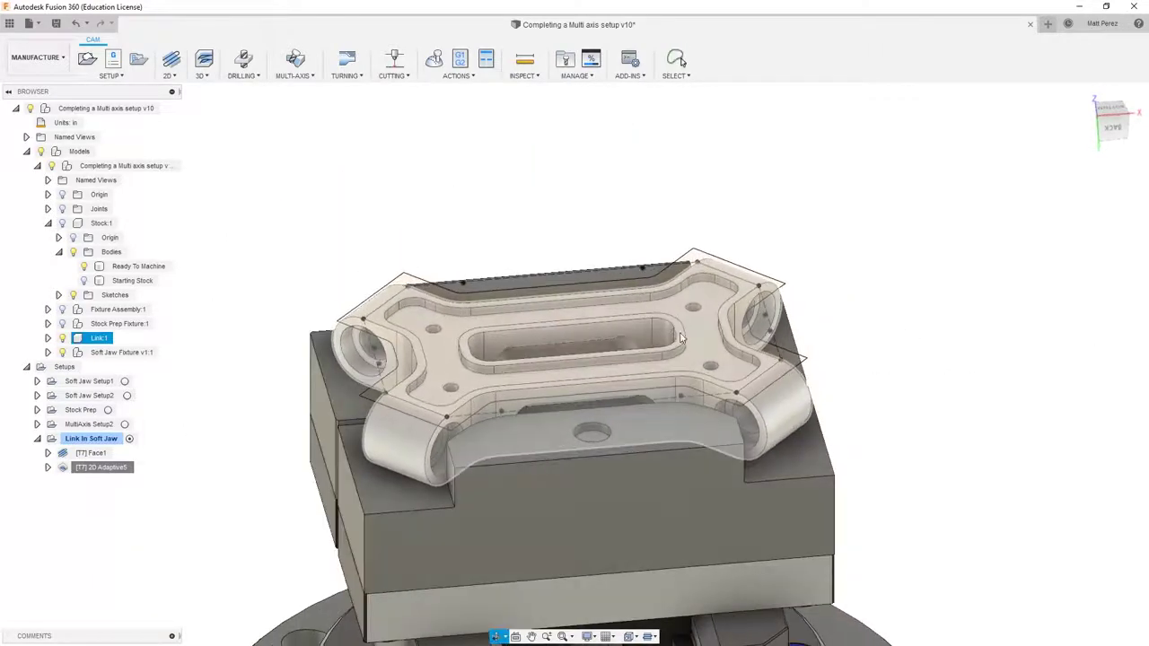
pyautogui.press('Escape')
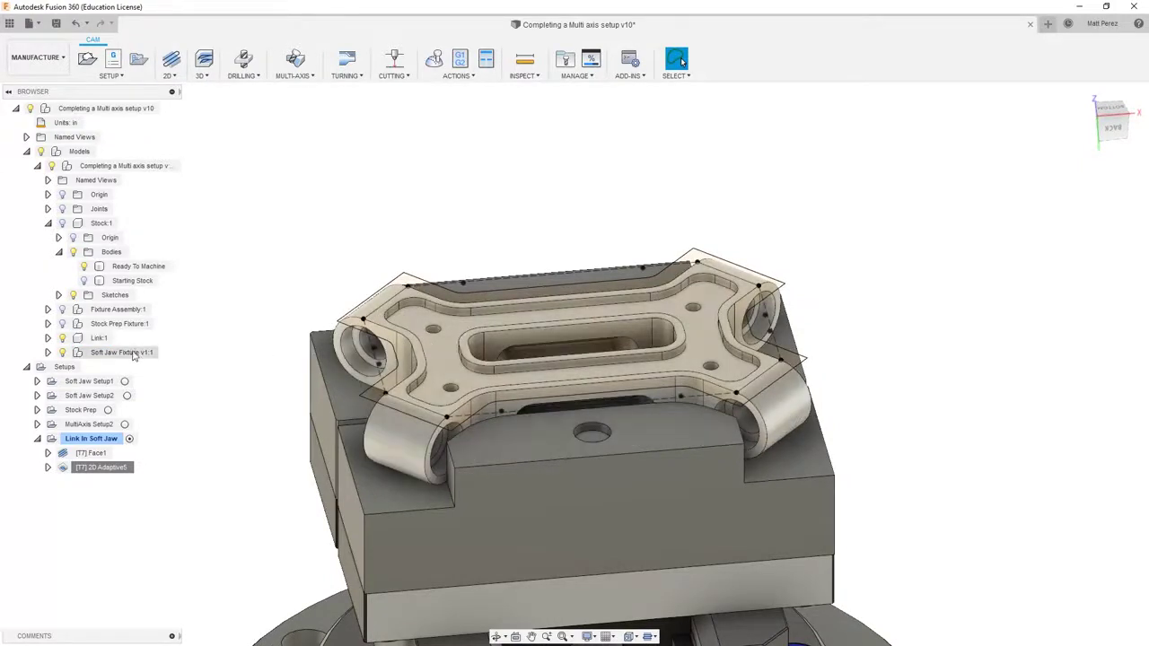
pyautogui.click(48, 338)
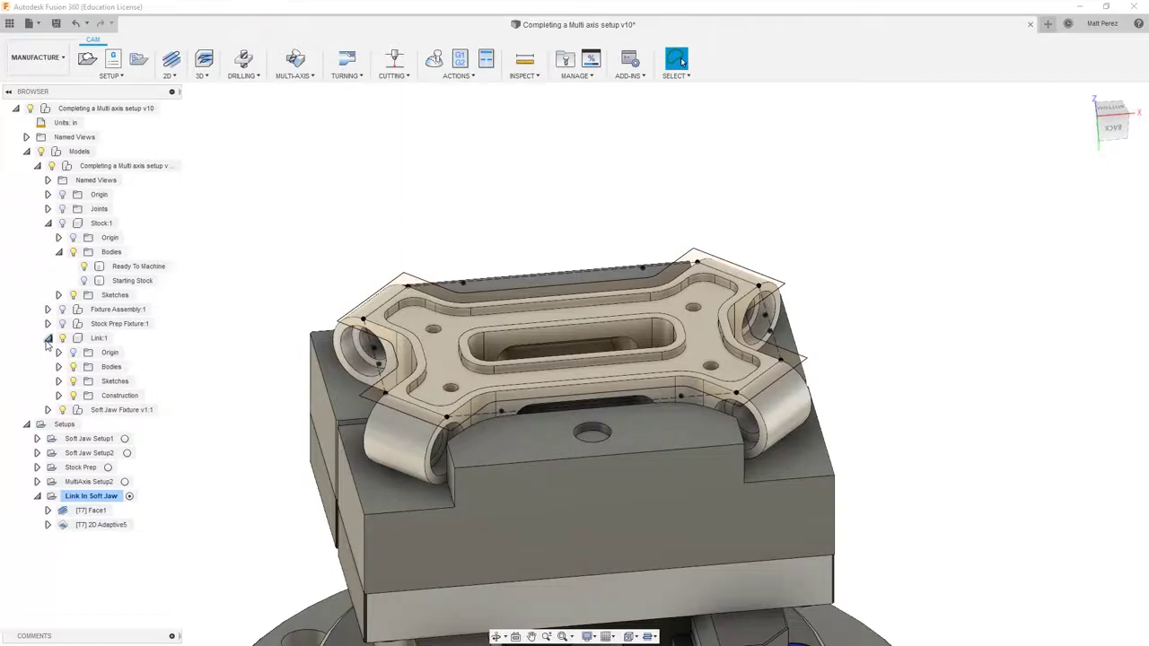
pyautogui.click(58, 380)
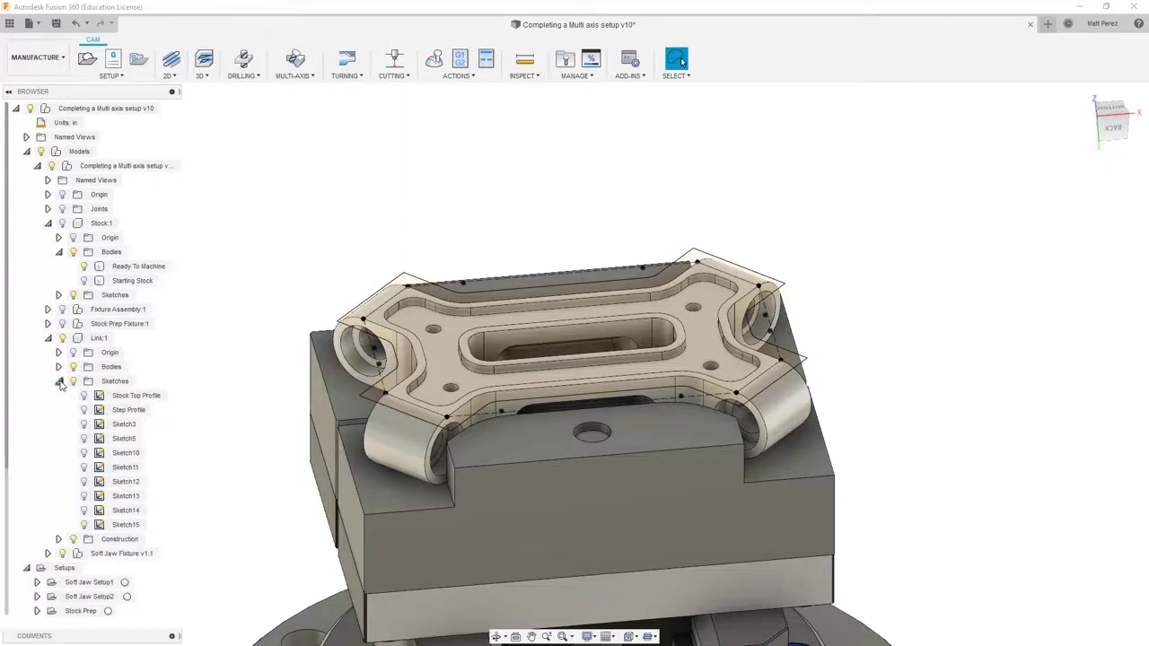
pyautogui.click(90, 525)
pyautogui.click(84, 526)
pyautogui.click(58, 380)
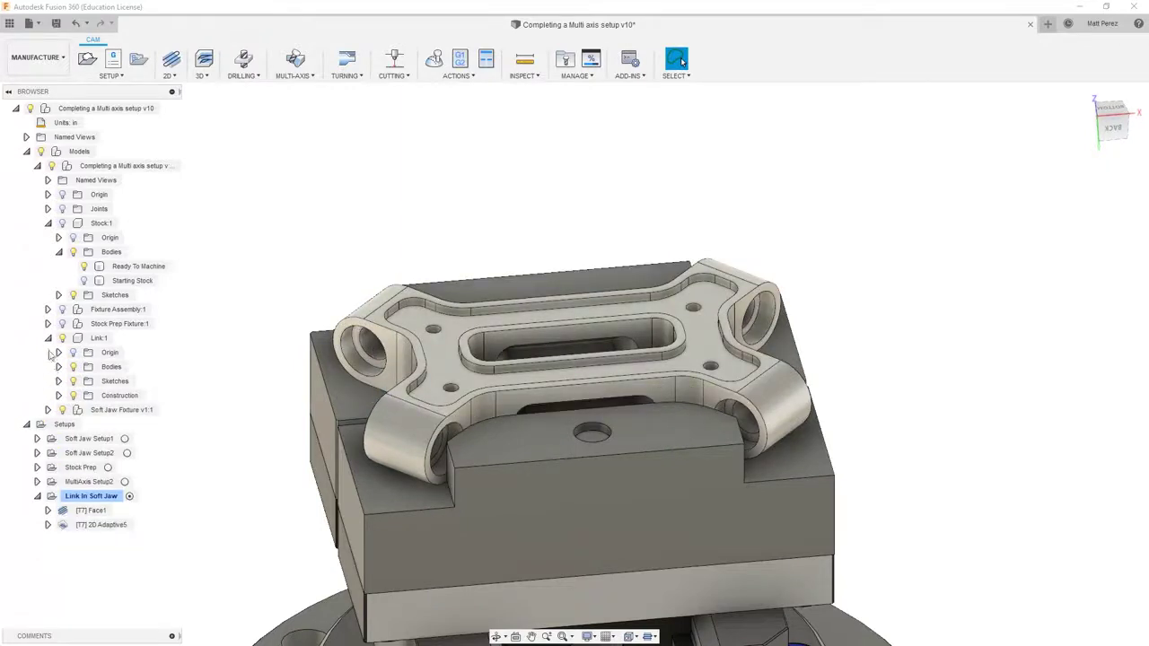
pyautogui.click(48, 337)
# Simulate MultiAxis Setup2 and Link In Soft Jaw together through to the end and examine the stock left around the link's arms.
pyautogui.click(98, 425)
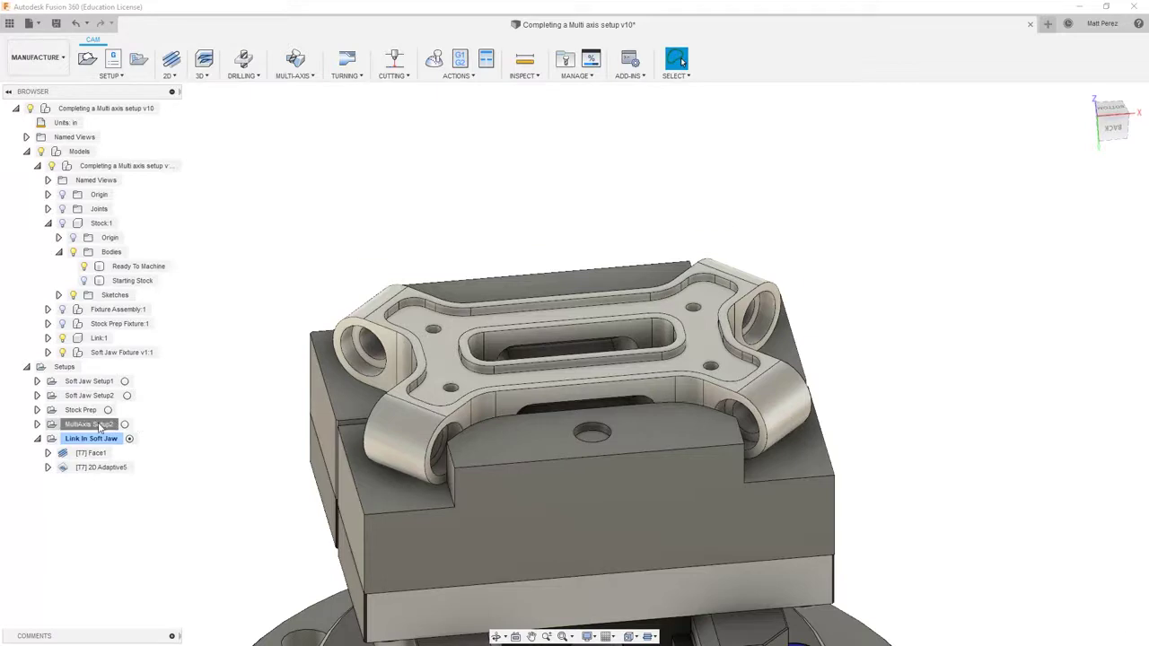
pyautogui.keyDown('ctrl'); pyautogui.click(99, 438); pyautogui.keyUp('ctrl')
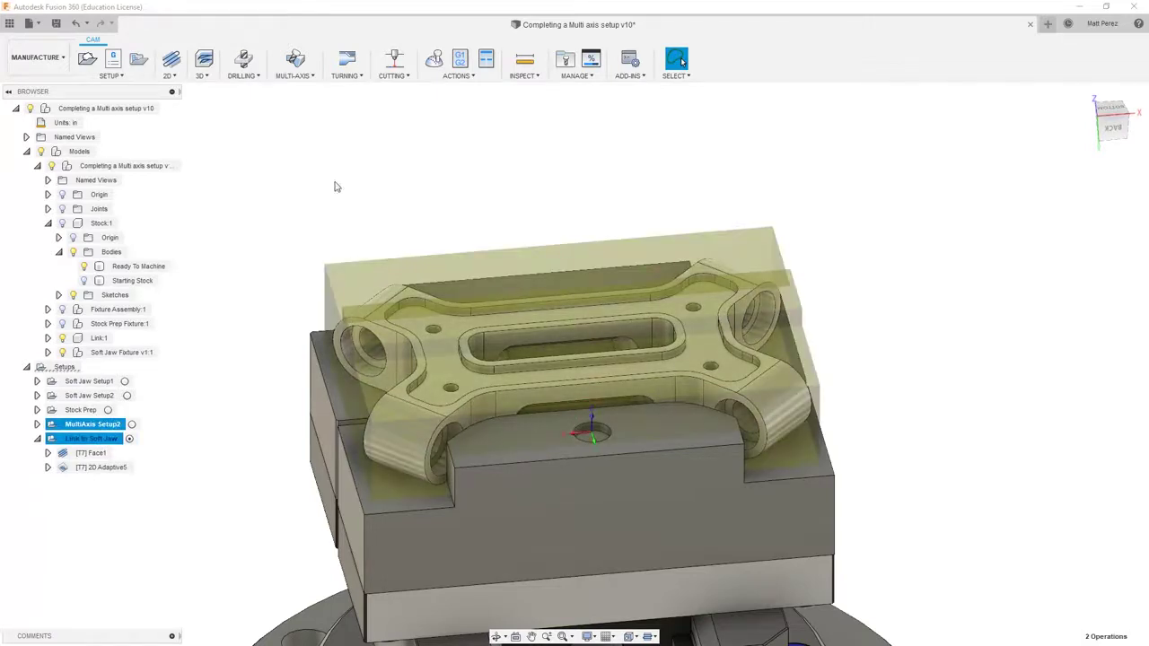
pyautogui.click(428, 67)
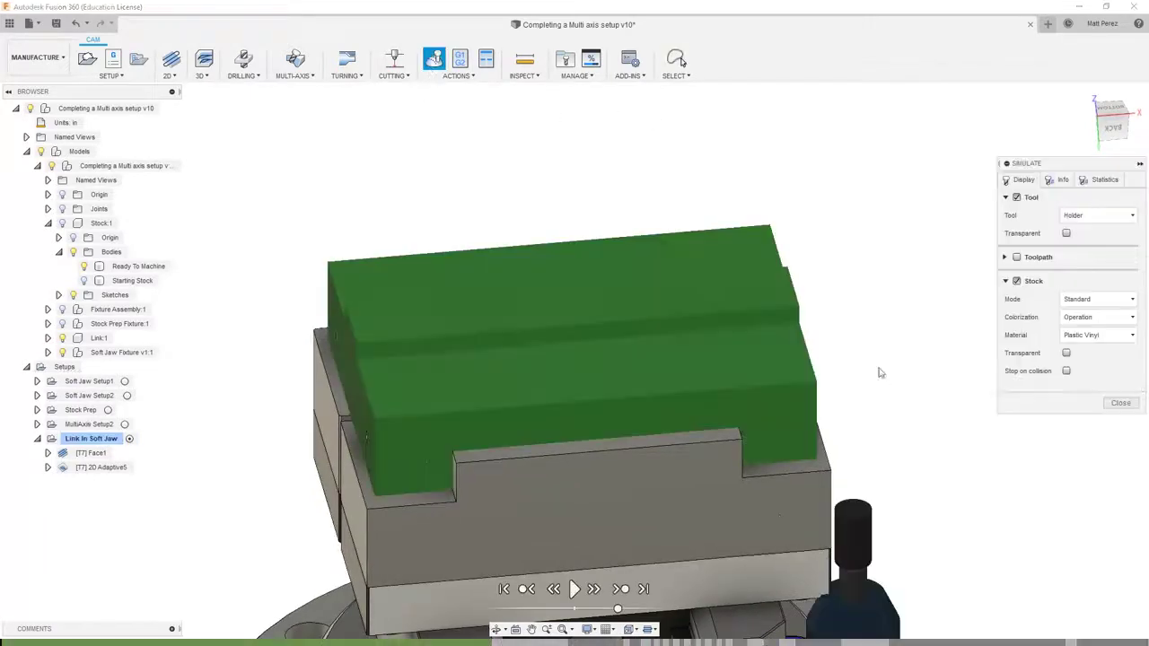
pyautogui.click(645, 589)
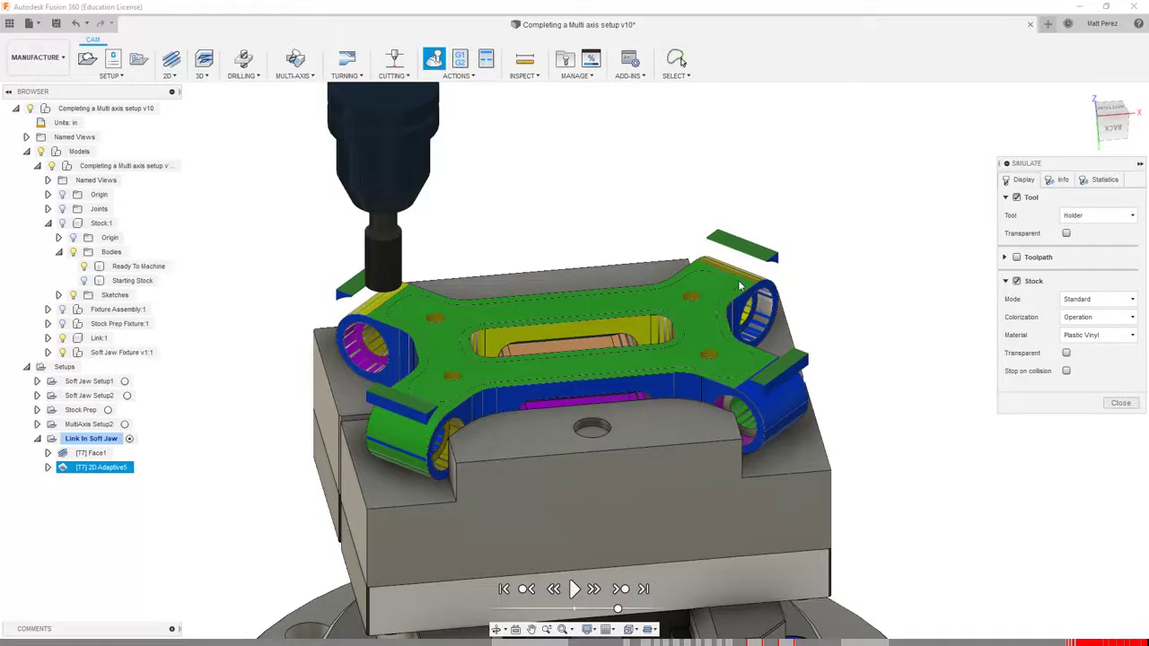
pyautogui.scroll(1, 703, 301)
pyautogui.scroll(1, 702, 303)
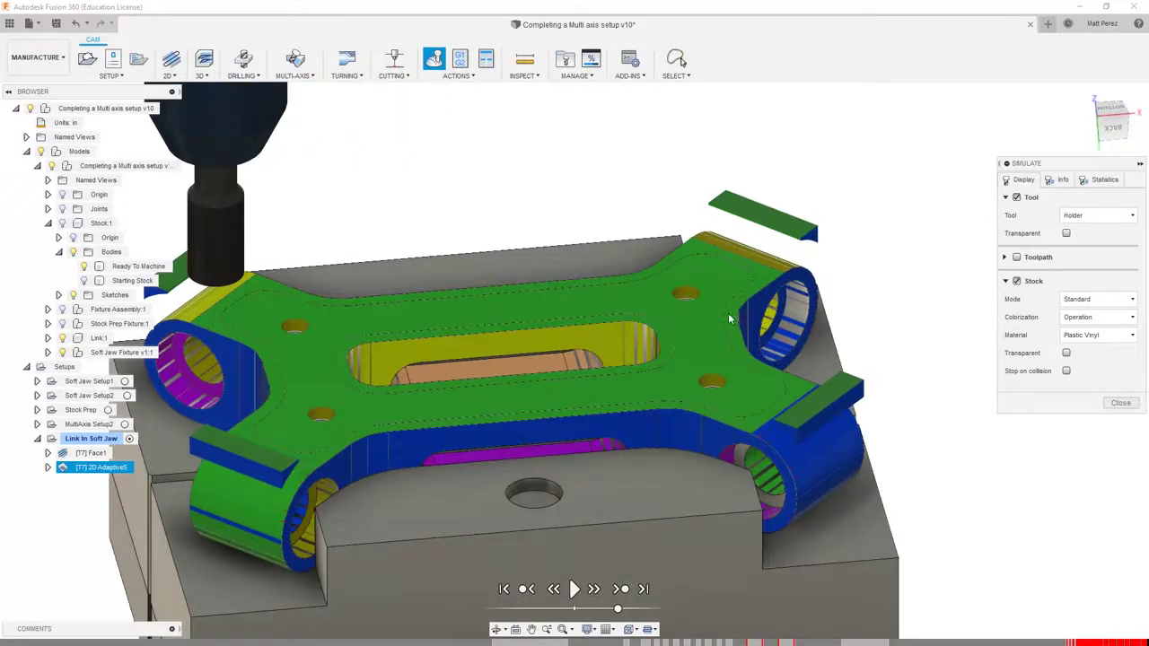
pyautogui.keyDown('shift'); pyautogui.moveTo(733, 348); pyautogui.dragTo(650, 331, button='middle'); pyautogui.keyUp('shift')
pyautogui.keyDown('shift'); pyautogui.moveTo(682, 61); pyautogui.dragTo(712, 360, button='middle'); pyautogui.keyUp('shift')
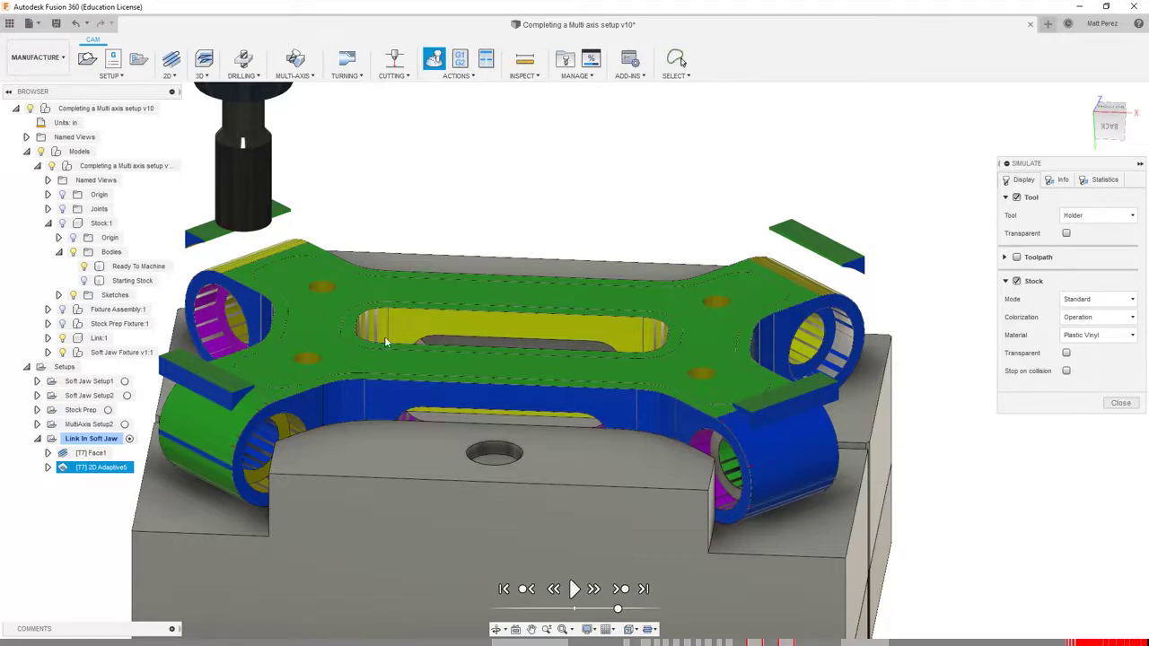
pyautogui.click(1120, 402)
# Start a new 2D Adaptive Clearing operation on the recessed pocket floor surrounding the link's central slot.
pyautogui.click(663, 170)
pyautogui.scroll(-3, 849, 205)
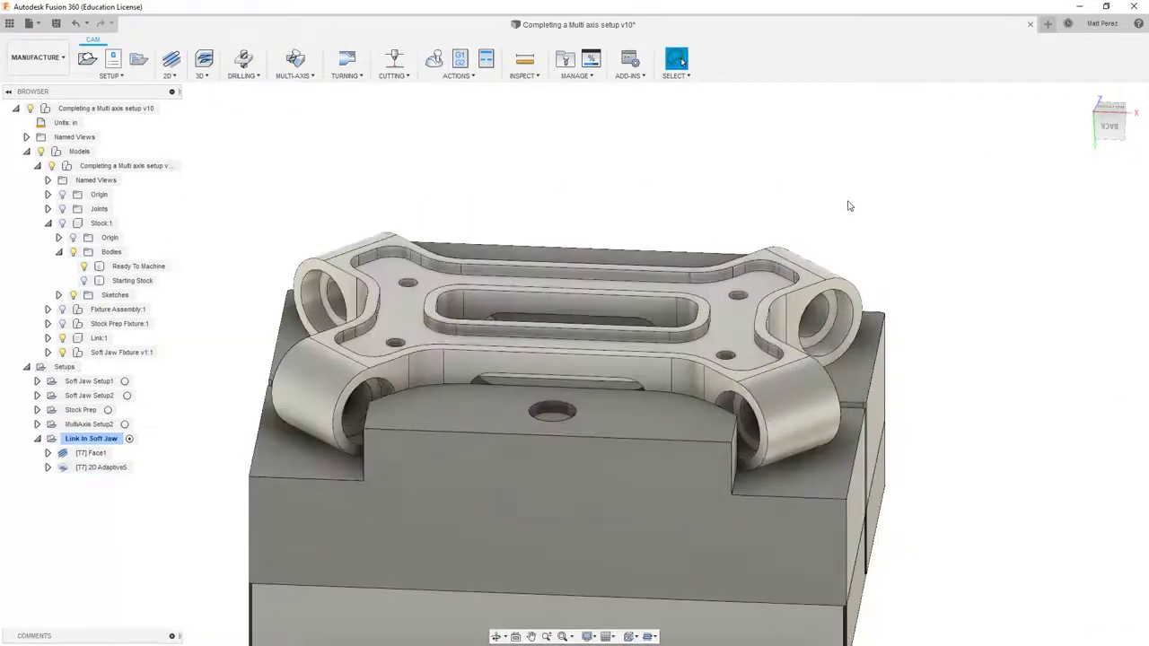
pyautogui.scroll(3, 481, 270)
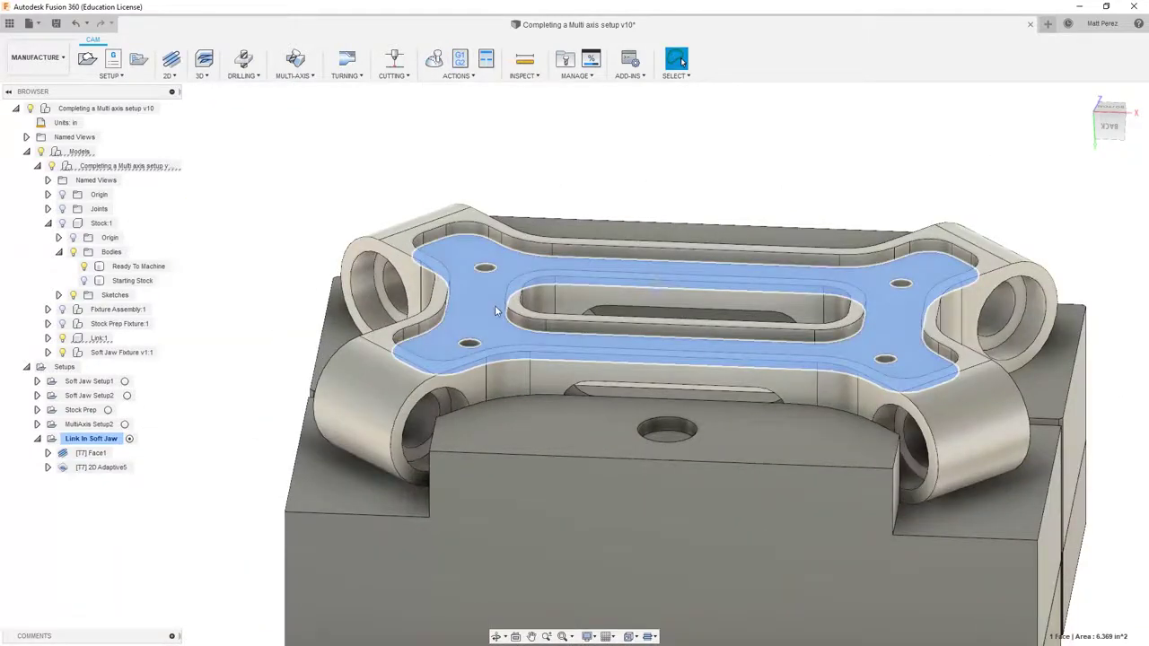
pyautogui.click(171, 76)
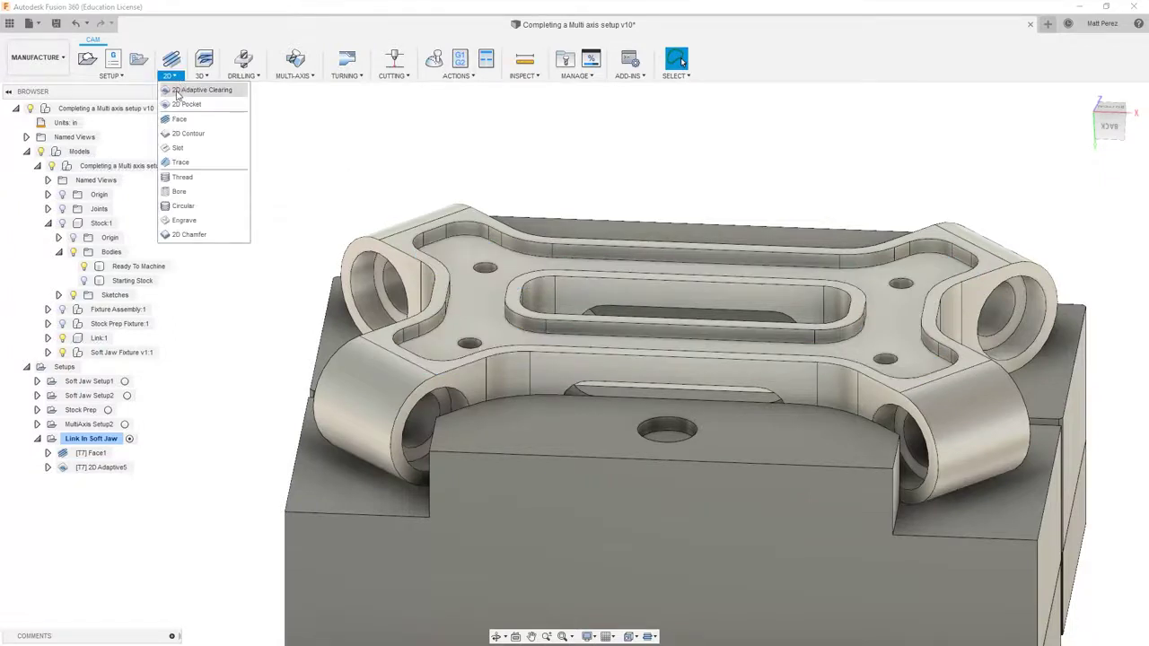
pyautogui.click(193, 90)
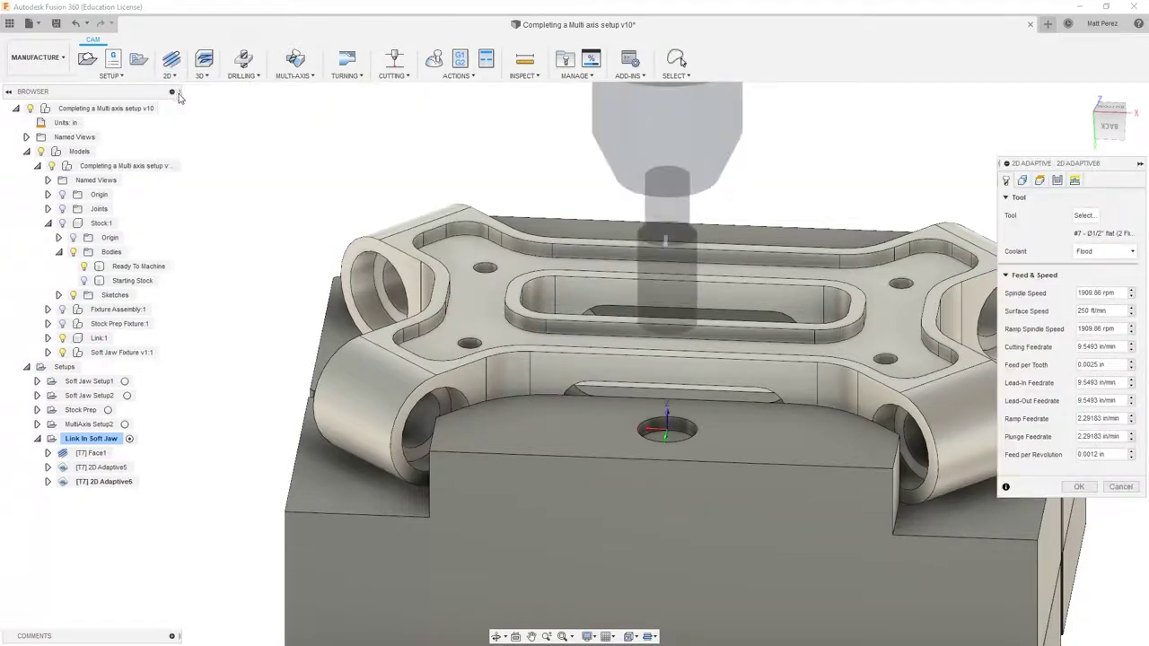
pyautogui.click(473, 296)
pyautogui.click(1006, 180)
# Try tool 6, the 3/8 in four-flute carbide flat end mill, for the new adaptive operation.
pyautogui.click(1085, 215)
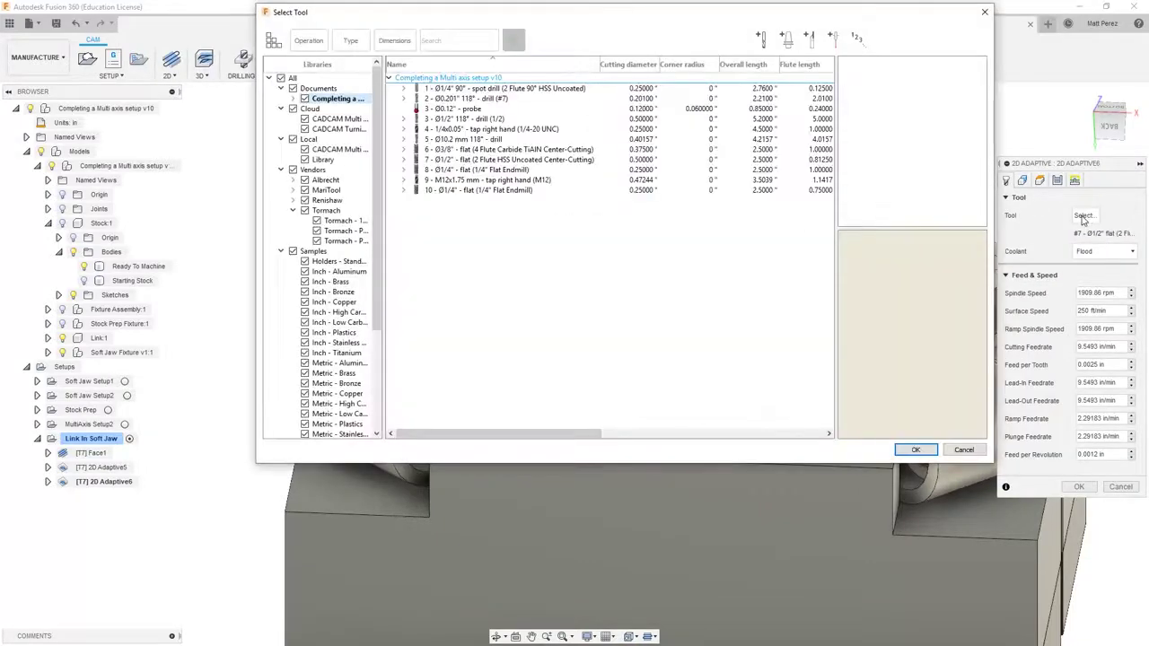
pyautogui.click(445, 150)
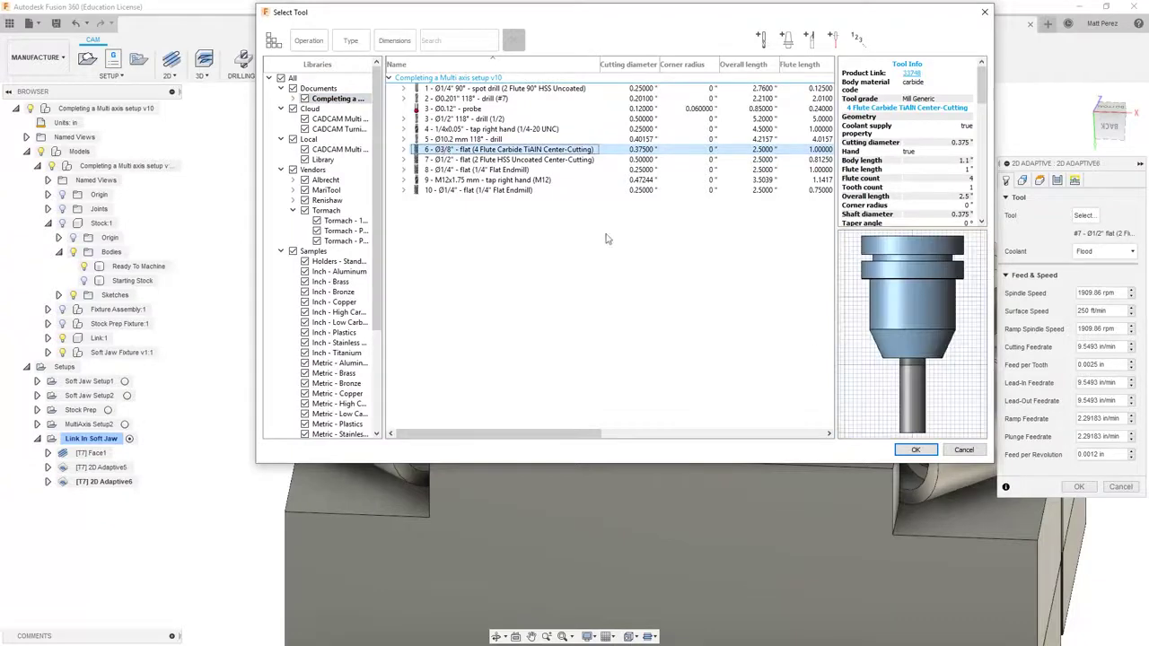
pyautogui.click(914, 450)
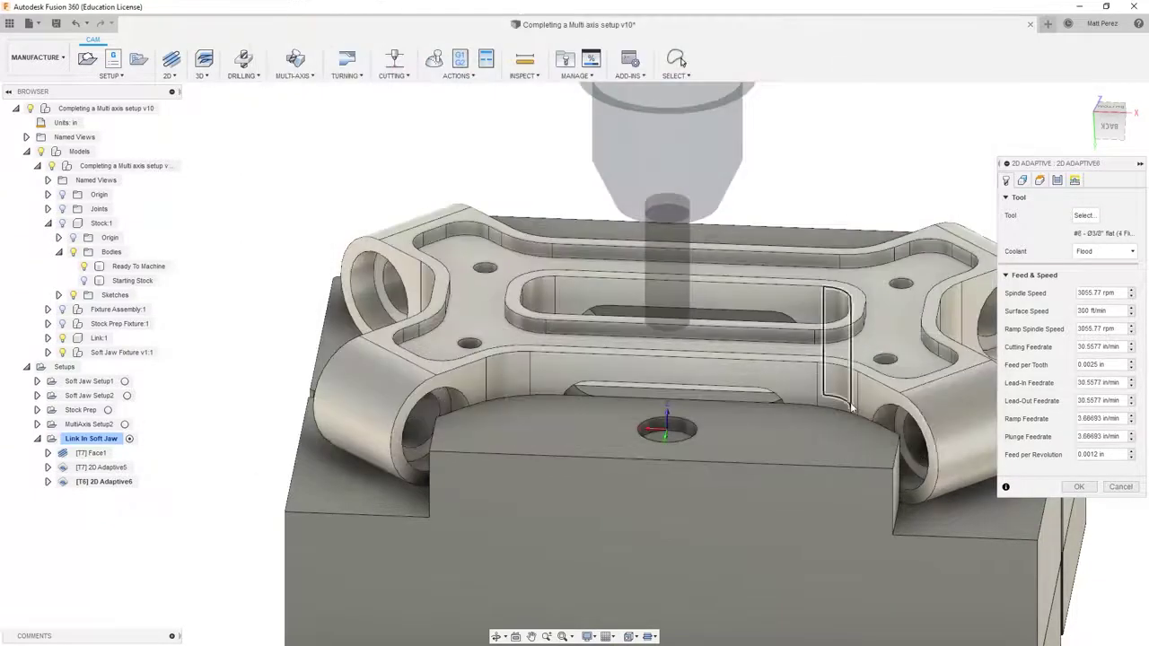
pyautogui.keyDown('shift'); pyautogui.moveTo(718, 325); pyautogui.dragTo(644, 345, button='middle'); pyautogui.keyUp('shift')
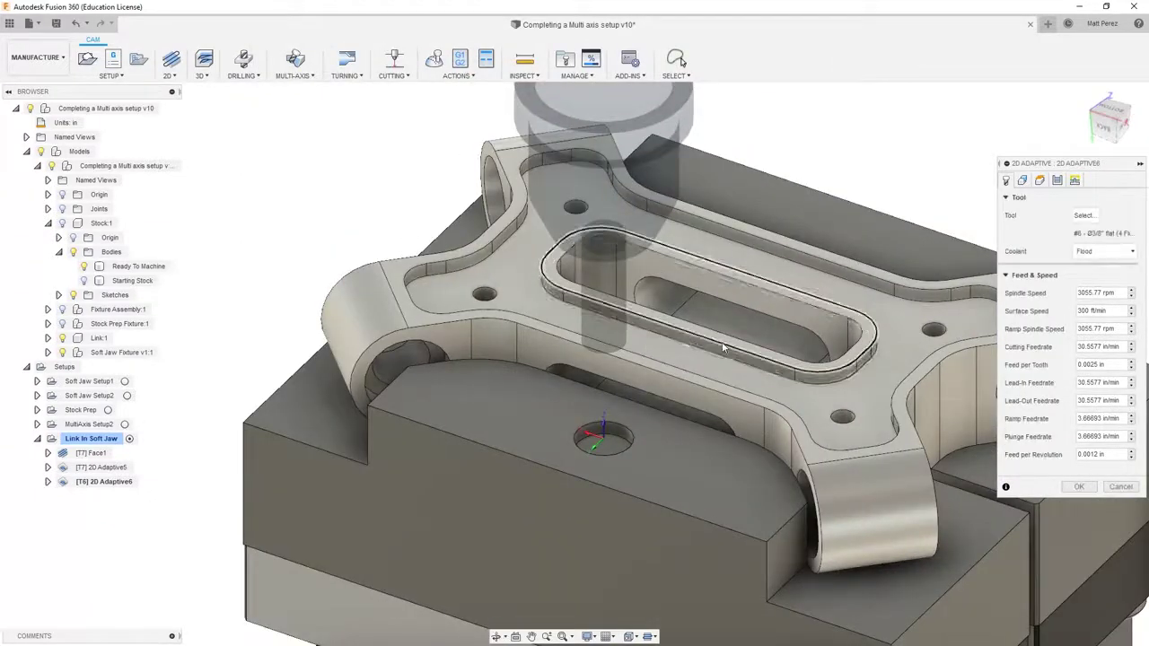
# Assign tool 8, the 1/4 in flat end mill, turn off Stock to Leave, and generate the recessed pocket's adaptive toolpath.
pyautogui.click(1083, 218)
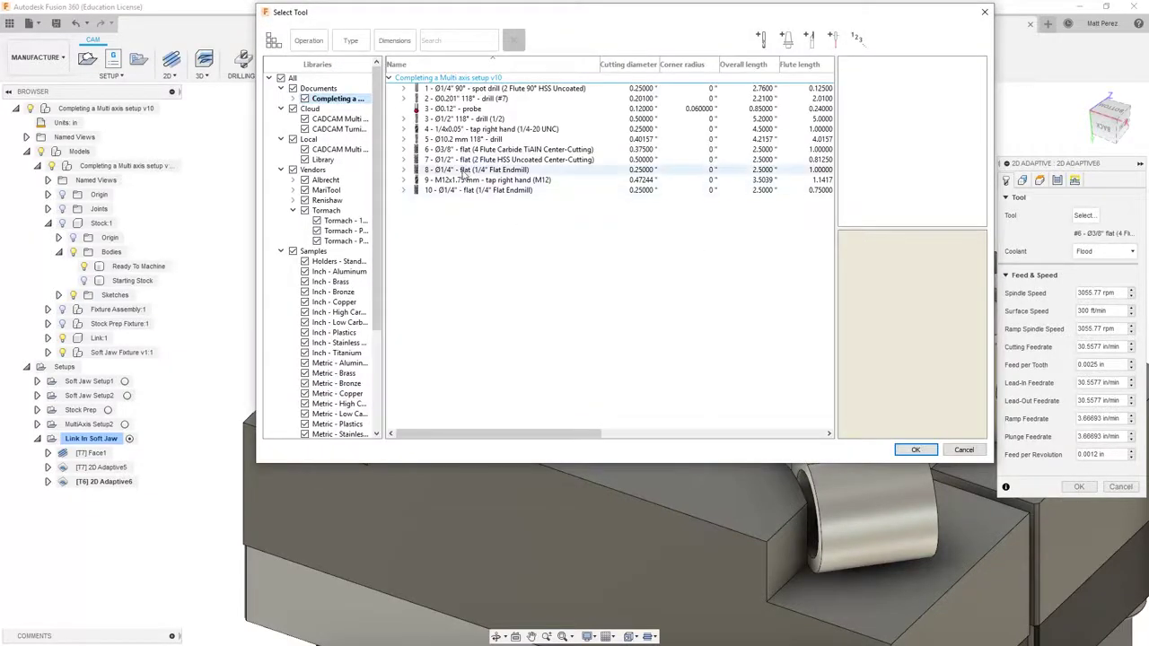
pyautogui.click(465, 171)
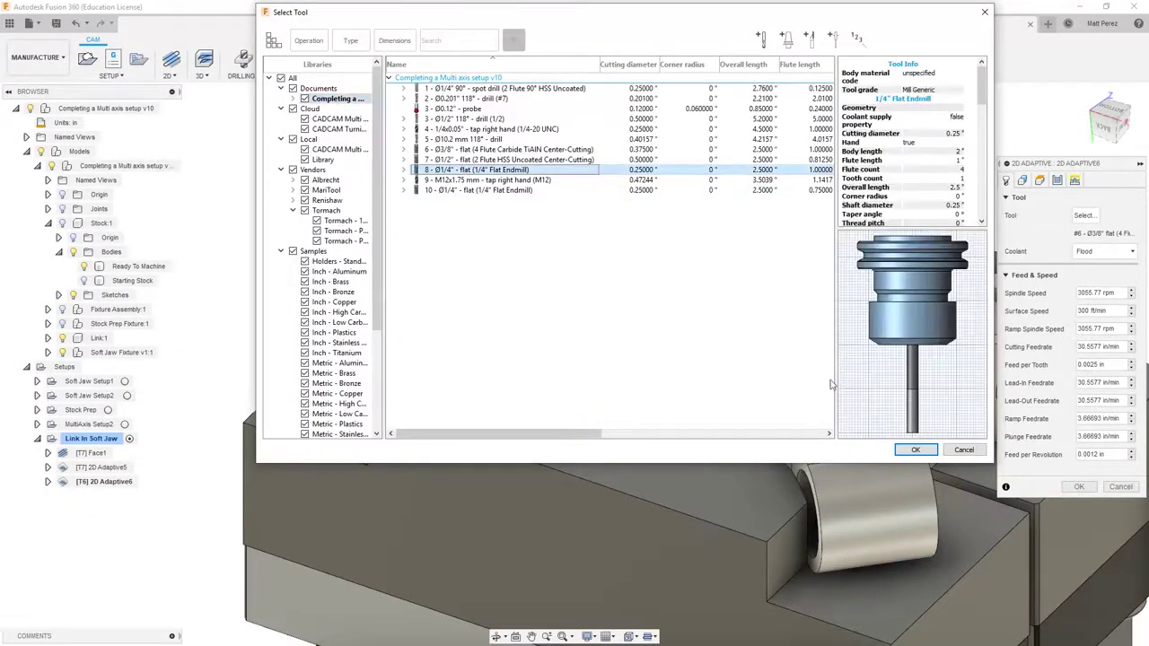
pyautogui.click(913, 451)
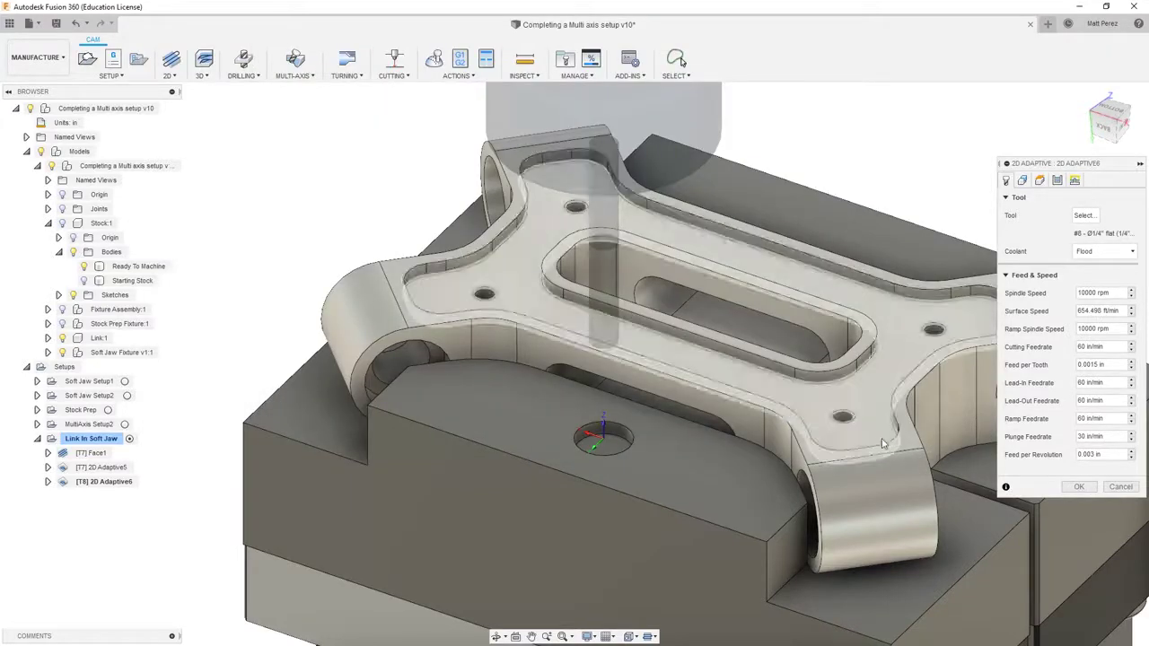
pyautogui.click(1057, 181)
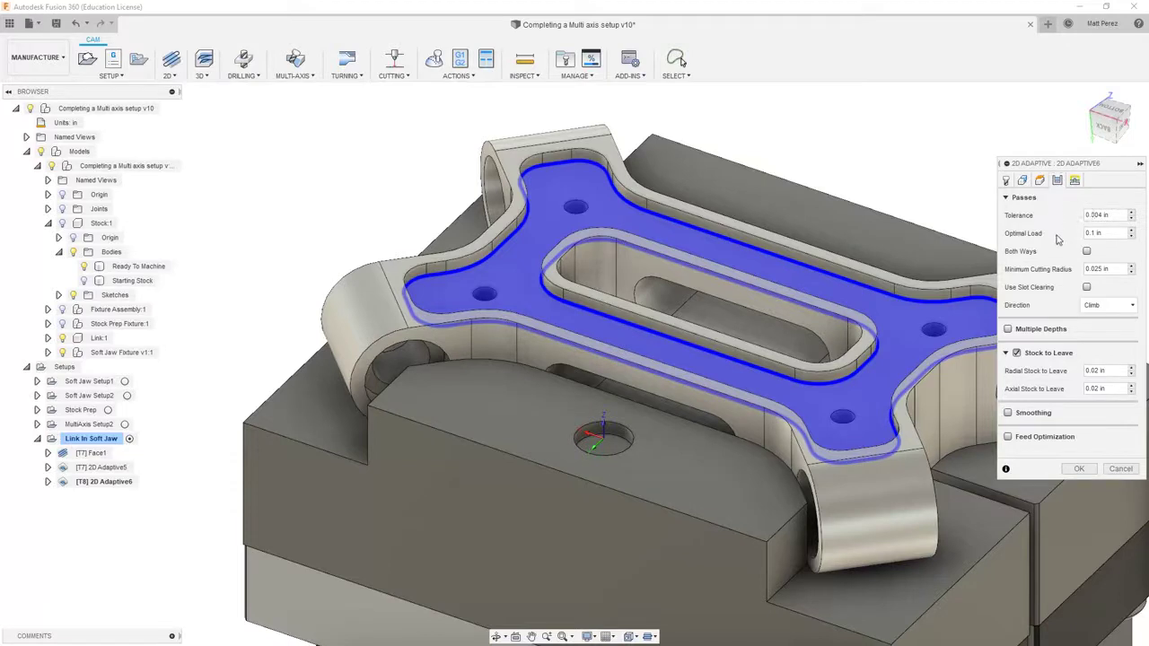
pyautogui.click(1020, 356)
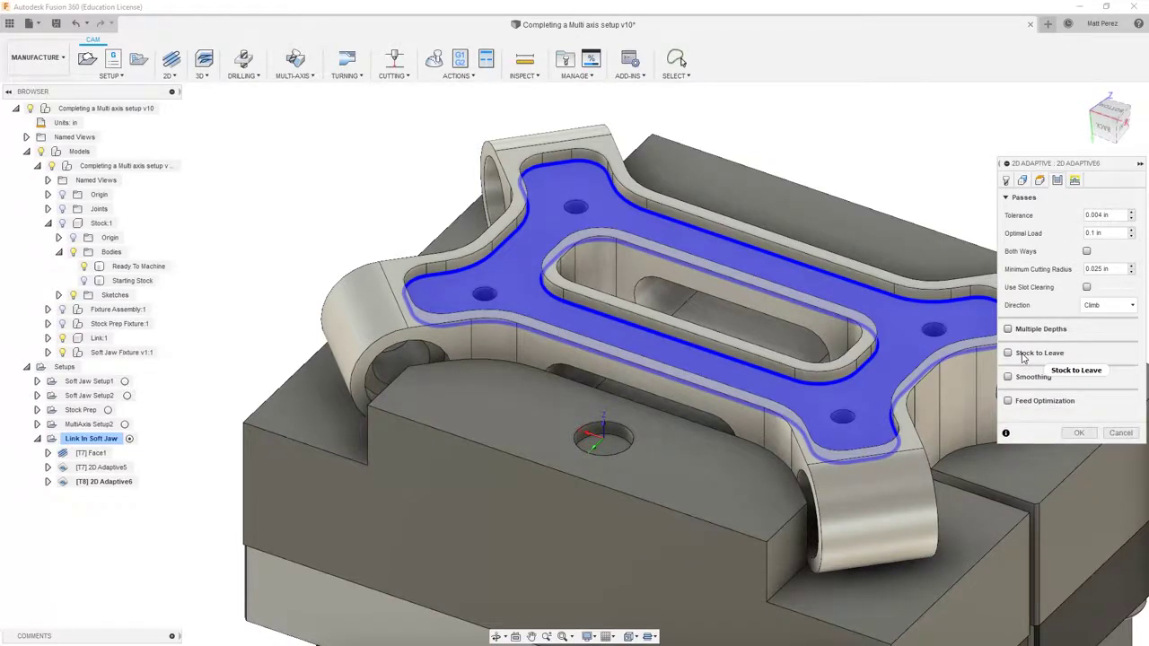
pyautogui.click(1079, 432)
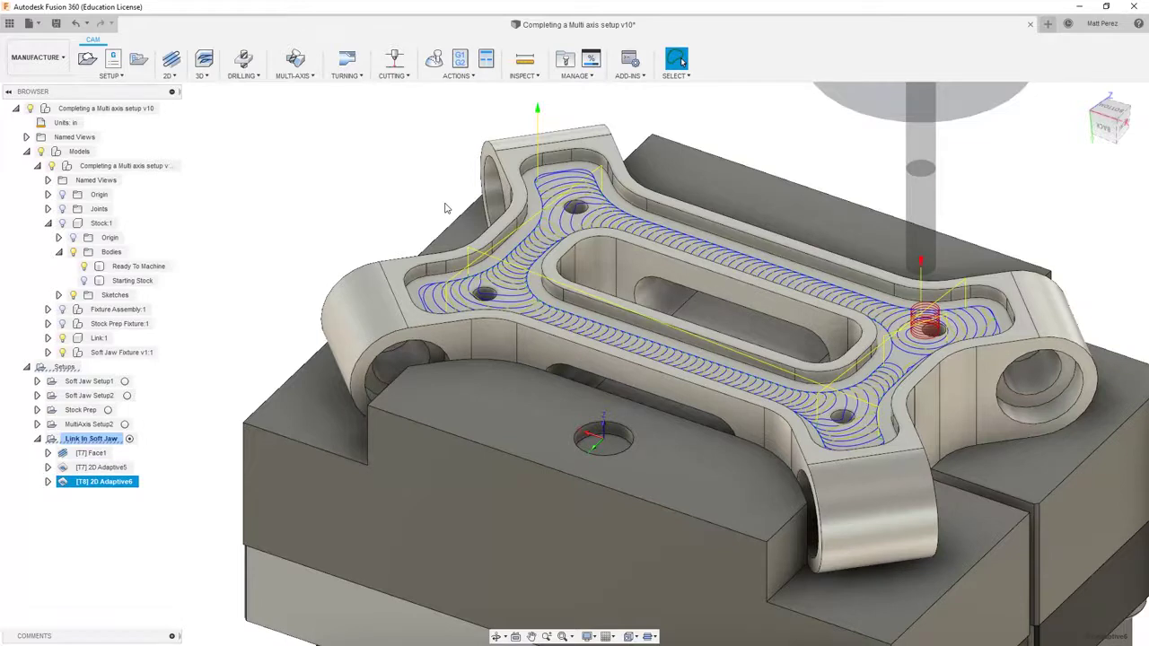
# Simulate MultiAxis Setup2 and Link In Soft Jaw together, running through the recessed pocket's adaptive clearing to the end.
pyautogui.click(90, 424)
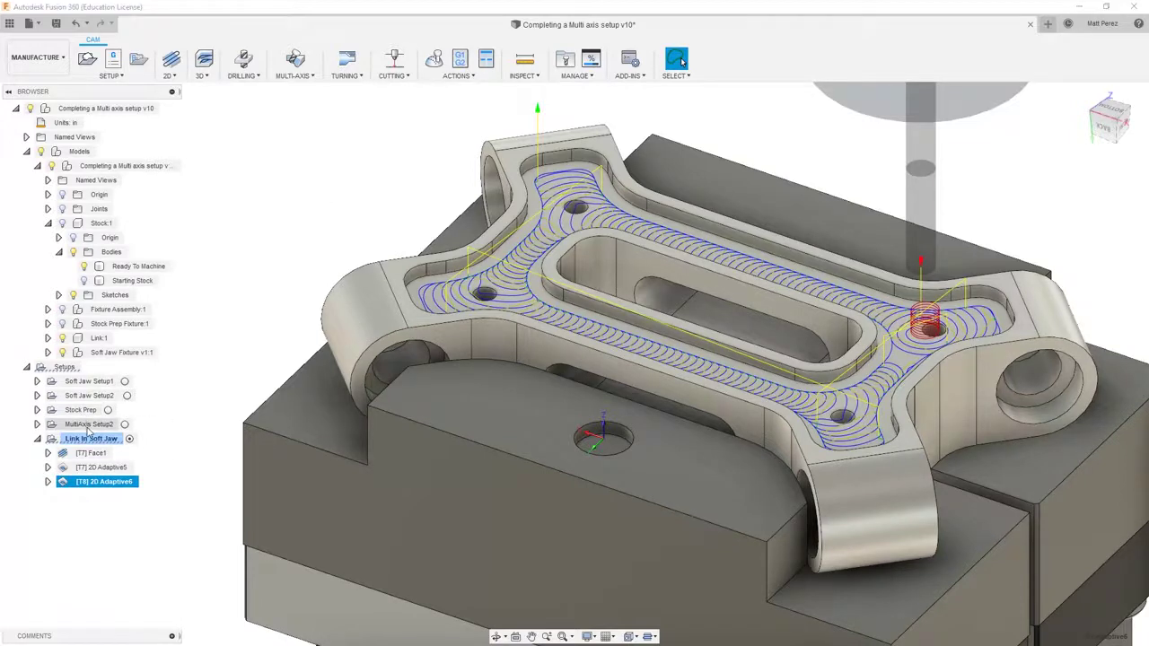
pyautogui.keyDown('ctrl'); pyautogui.click(88, 438); pyautogui.keyUp('ctrl')
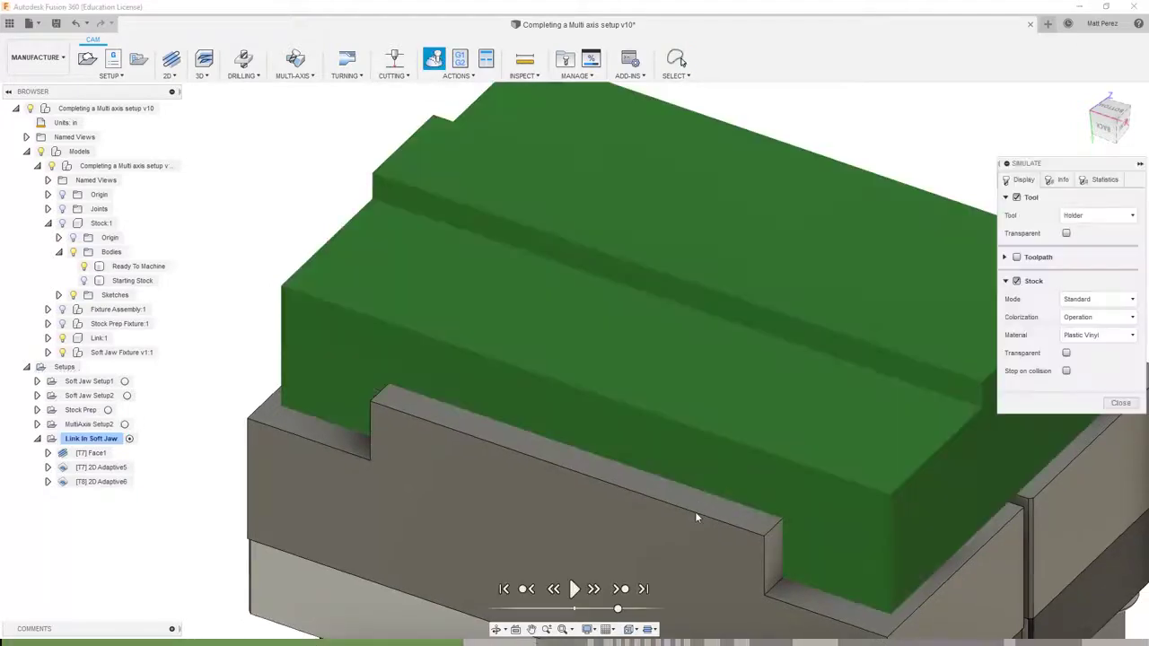
pyautogui.click(646, 591)
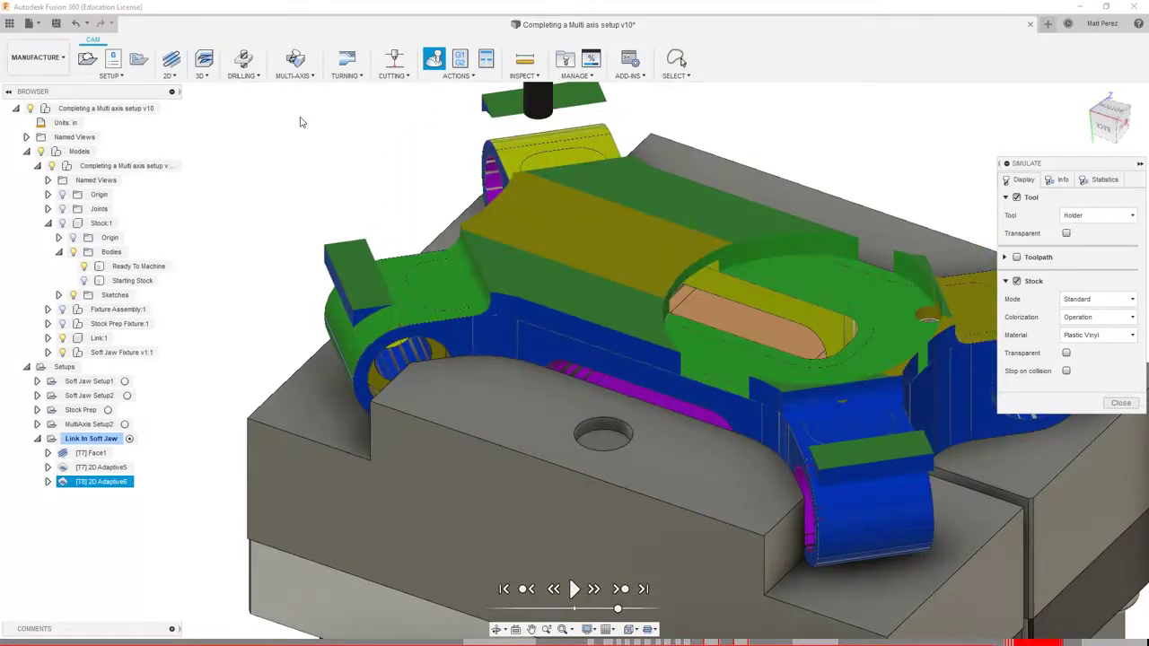
pyautogui.moveTo(1044, 643)
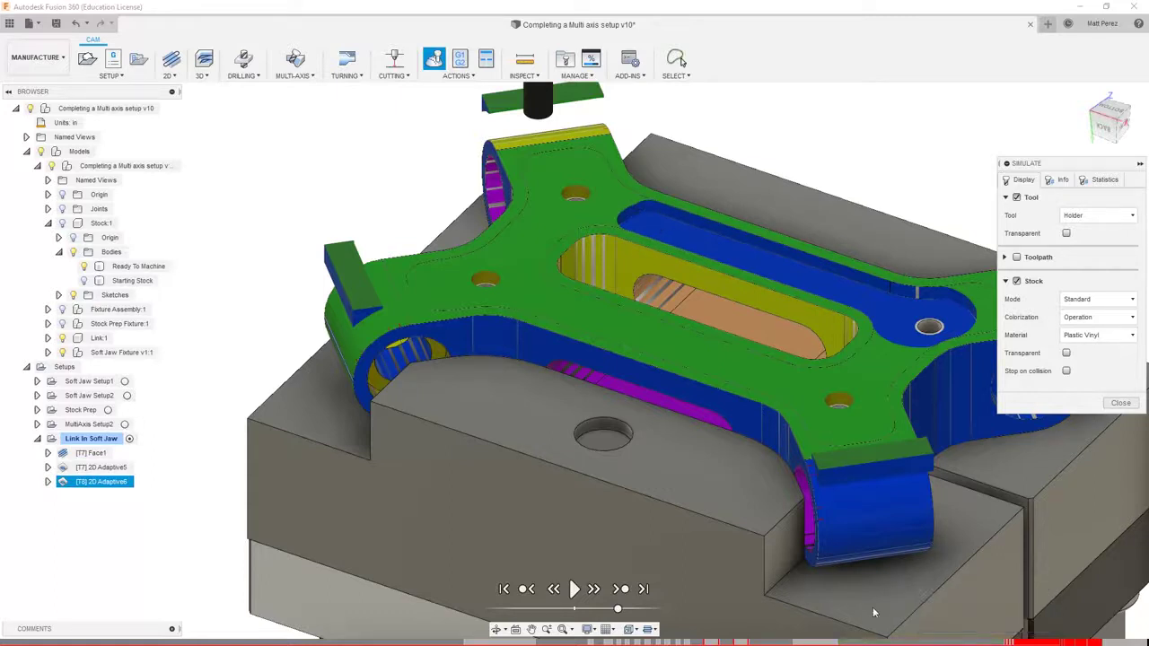
pyautogui.moveTo(615, 613); pyautogui.dragTo(646, 614)
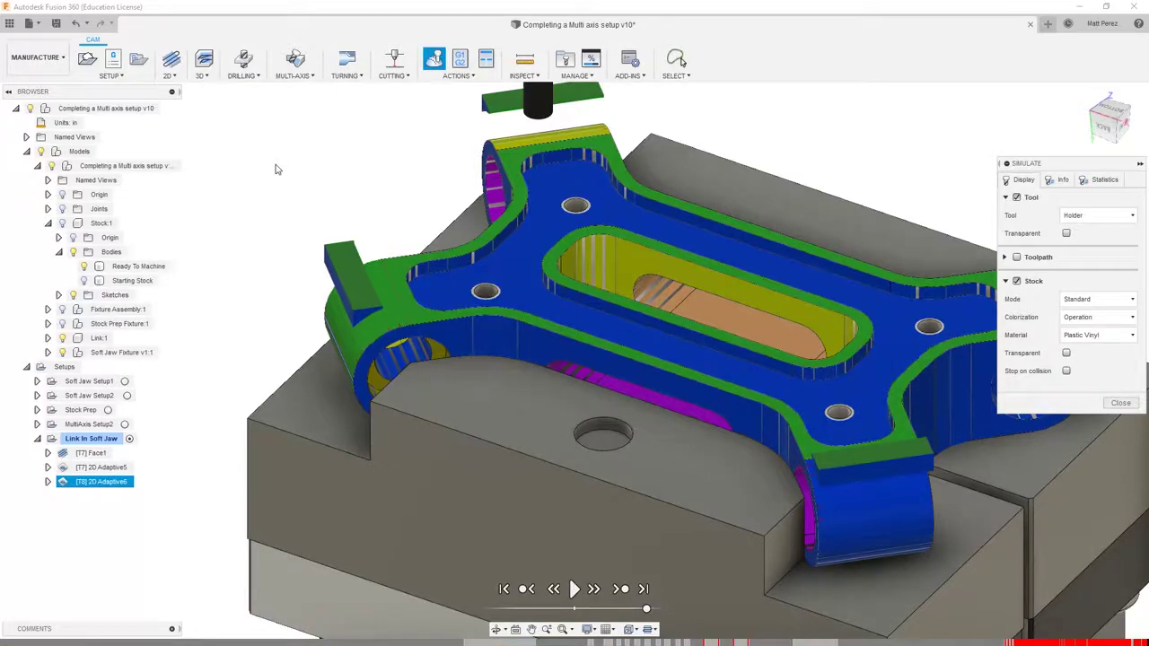
# Examine the simulated link and its leftover stock from several sides, close the simulation, and bring the whole fixture into view.
pyautogui.moveTo(491, 293)
pyautogui.keyDown('shift'); pyautogui.mouseDown(button='middle')
pyautogui.moveTo(487, 340)
pyautogui.moveTo(485, 293)
pyautogui.mouseUp(button='middle'); pyautogui.keyUp('shift')
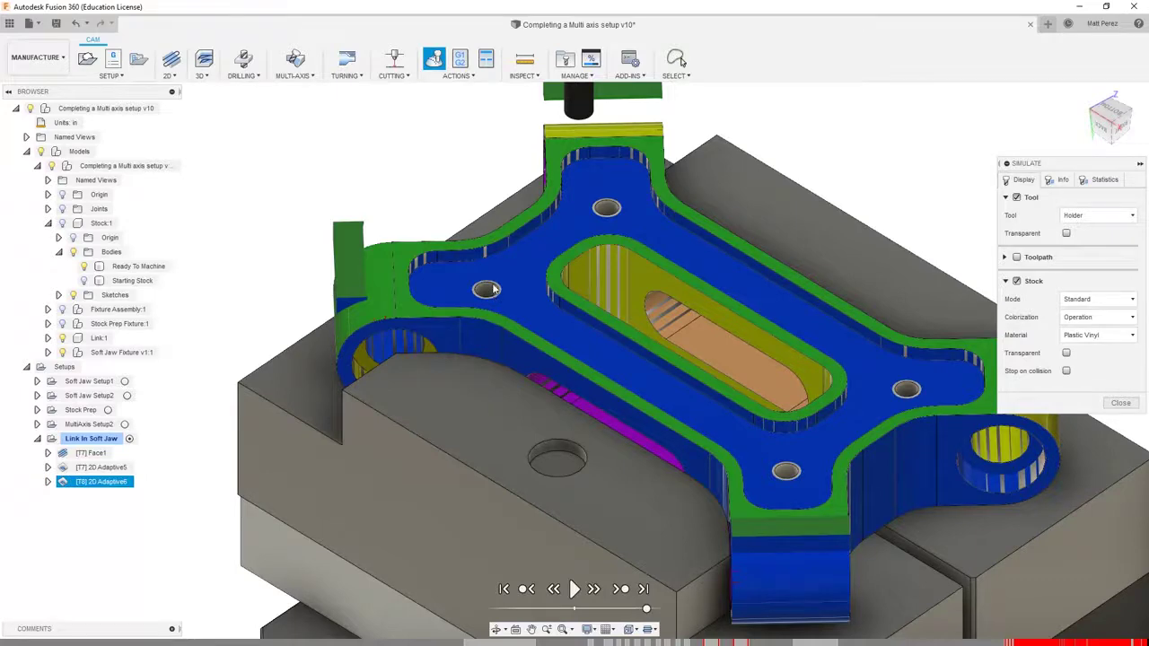
pyautogui.scroll(-3, 490, 290)
pyautogui.keyDown('shift'); pyautogui.moveTo(488, 291); pyautogui.dragTo(554, 303, button='middle'); pyautogui.keyUp('shift')
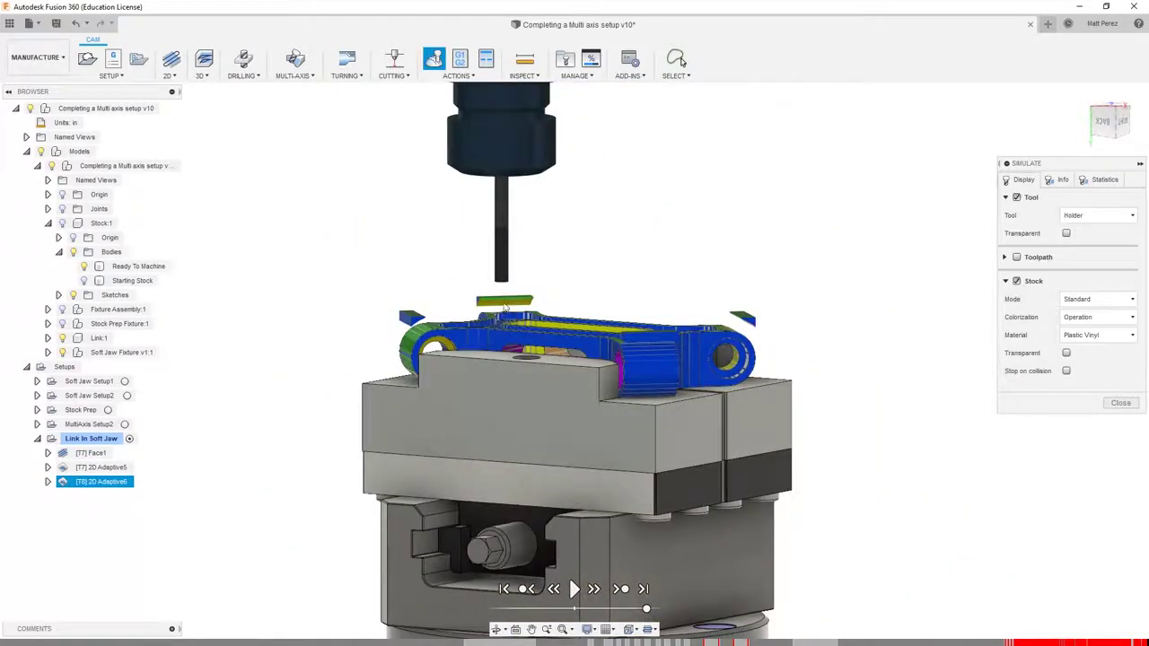
pyautogui.keyDown('shift'); pyautogui.moveTo(489, 307); pyautogui.dragTo(597, 328, button='middle'); pyautogui.keyUp('shift')
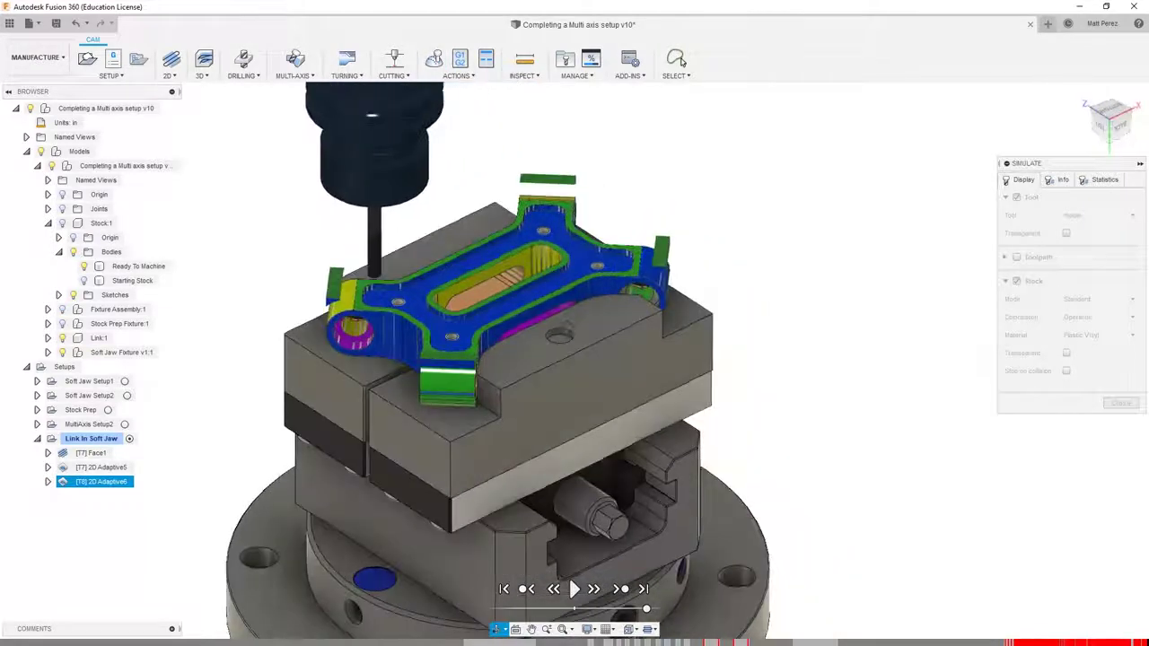
pyautogui.click(1120, 403)
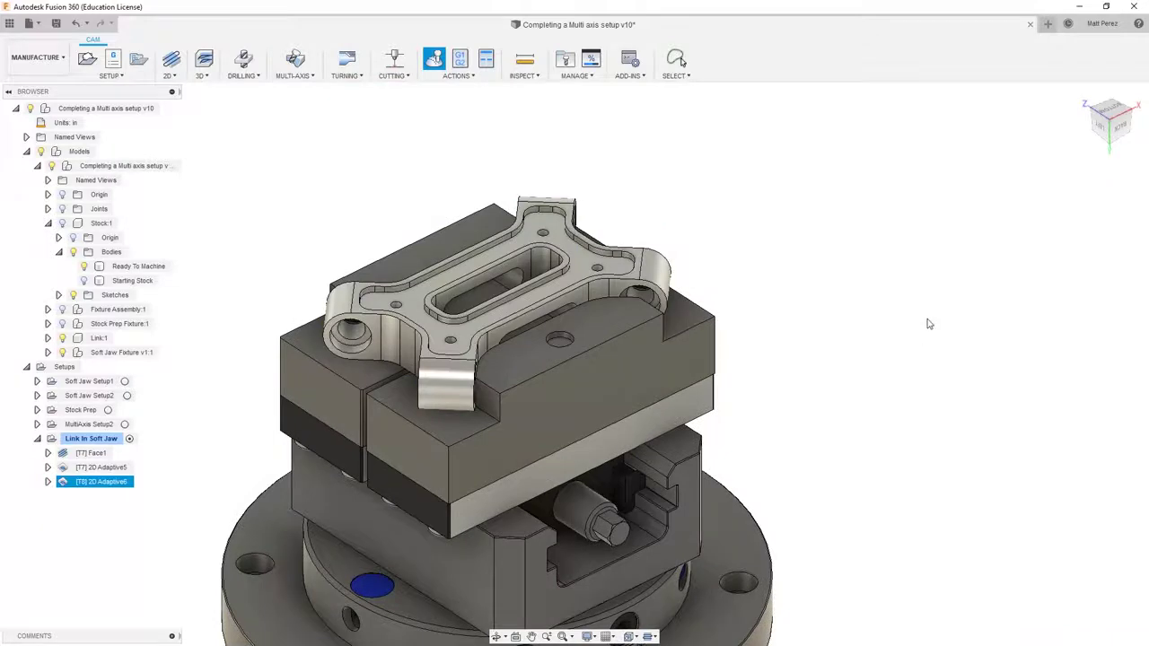
pyautogui.scroll(-2, 285, 331)
pyautogui.click(247, 292)
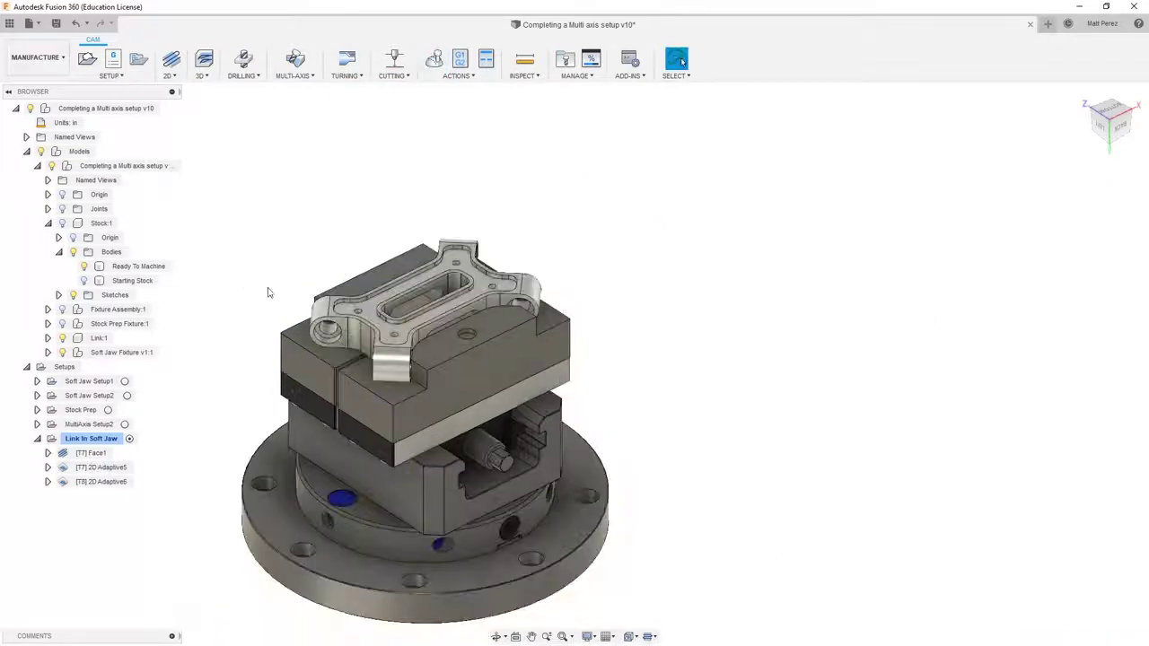
pyautogui.moveTo(317, 301); pyautogui.dragTo(359, 248, button='middle')
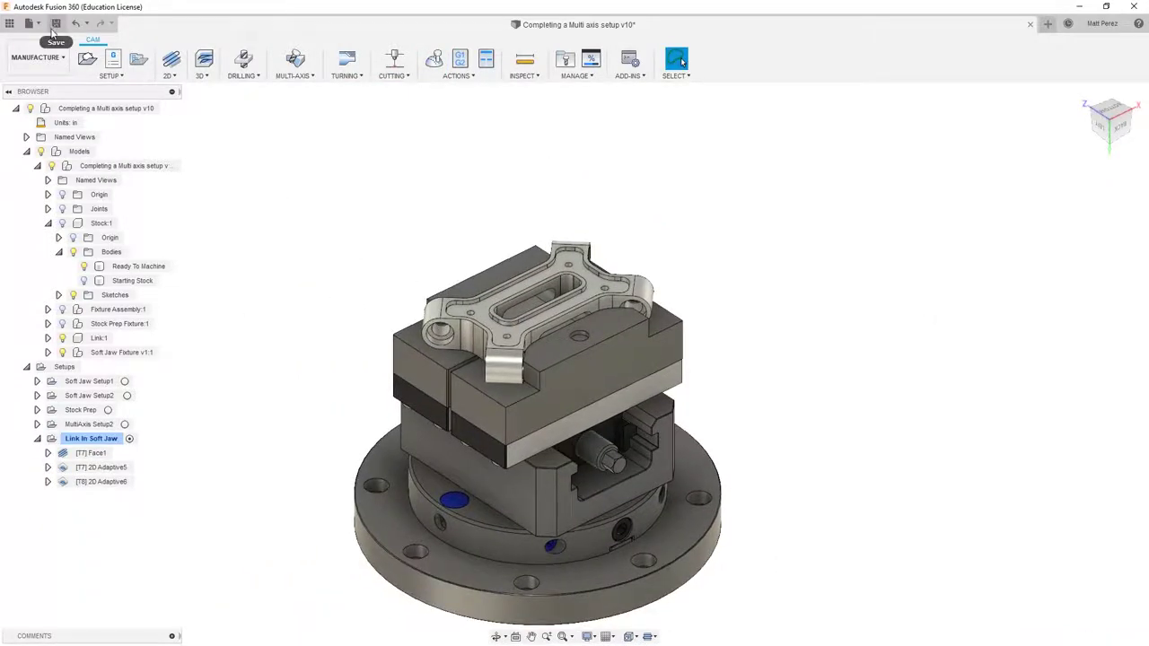